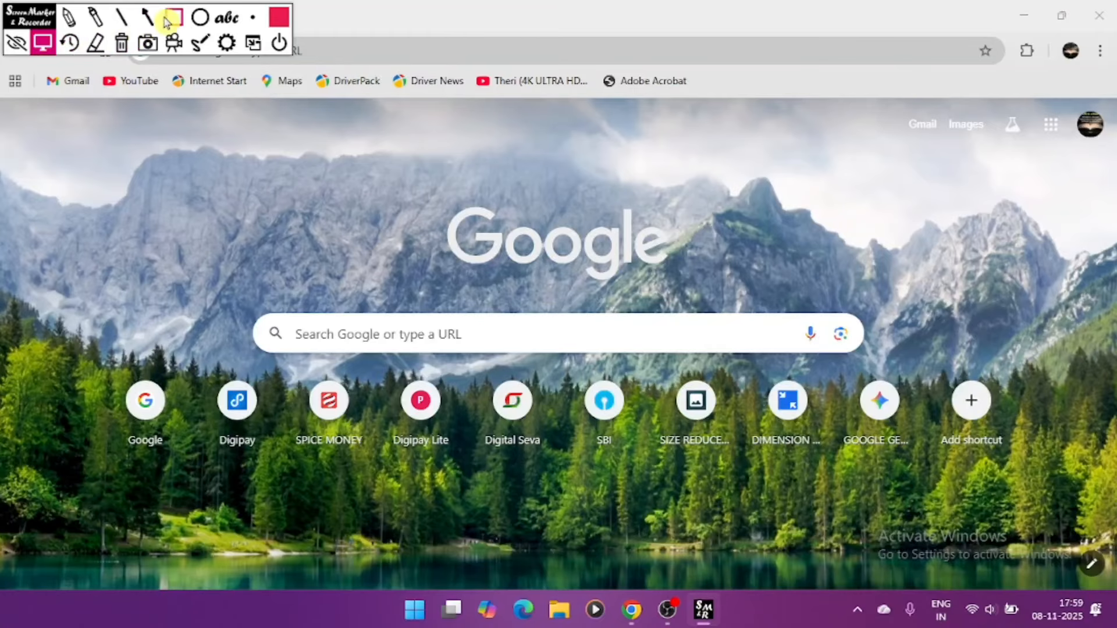
# - Frame the Google search box with a red annotation rectangle and clear the marking
pyautogui.click(173, 18)
pyautogui.moveTo(249, 310)
pyautogui.mouseDown()
pyautogui.moveTo(581, 349)
pyautogui.moveTo(883, 366)
pyautogui.mouseUp()
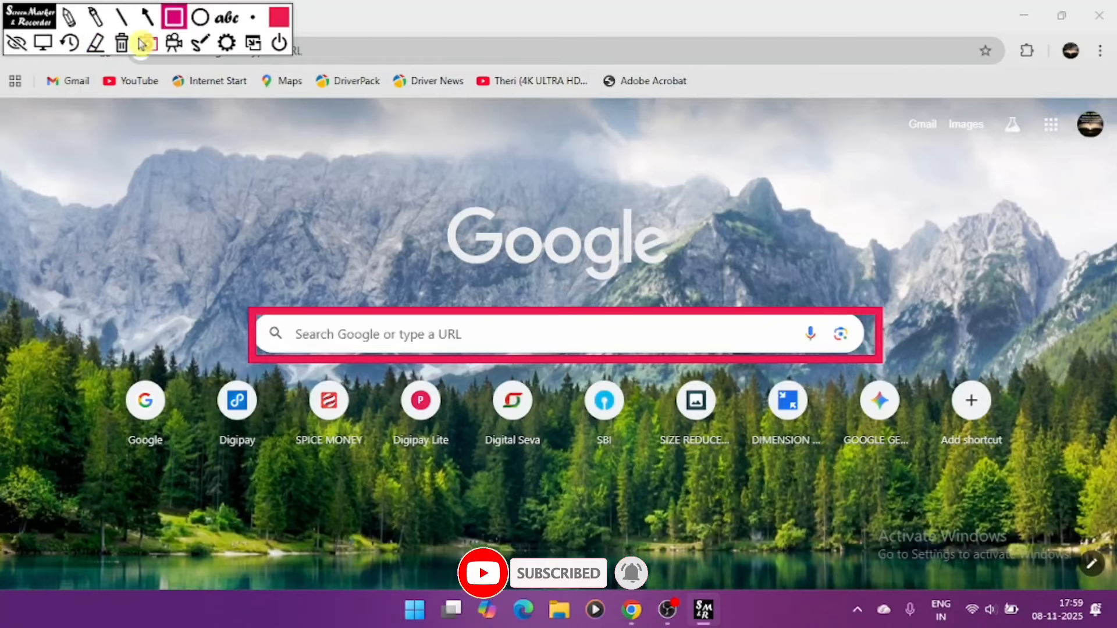
pyautogui.click(121, 42)
pyautogui.click(43, 42)
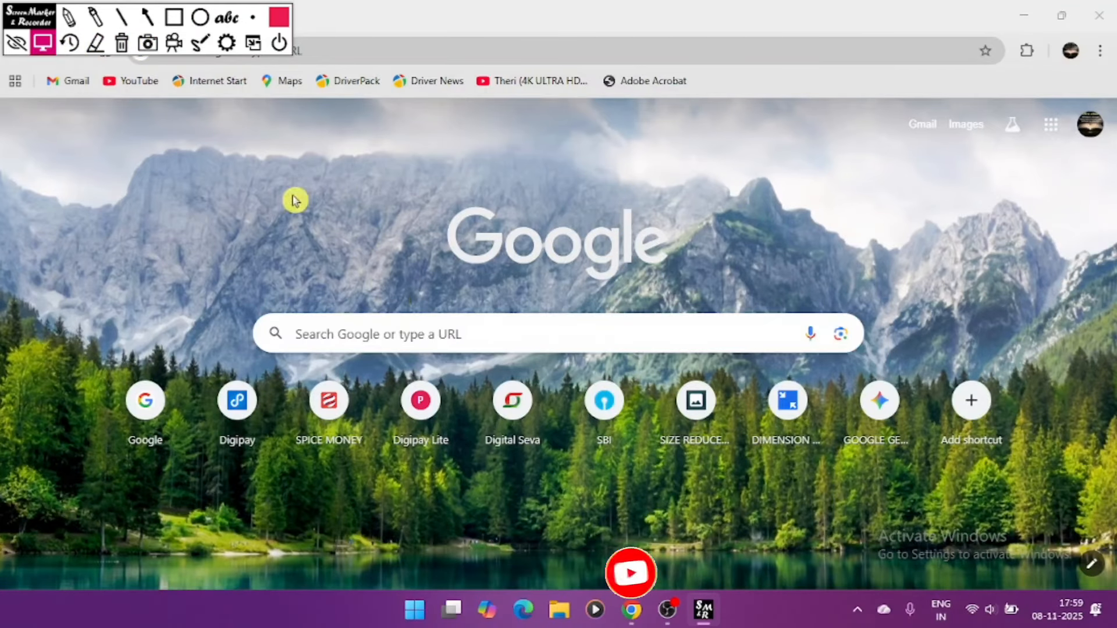
# - Search Google for "mo bidyut"
pyautogui.click(402, 331)
pyautogui.write('mo bidyut')
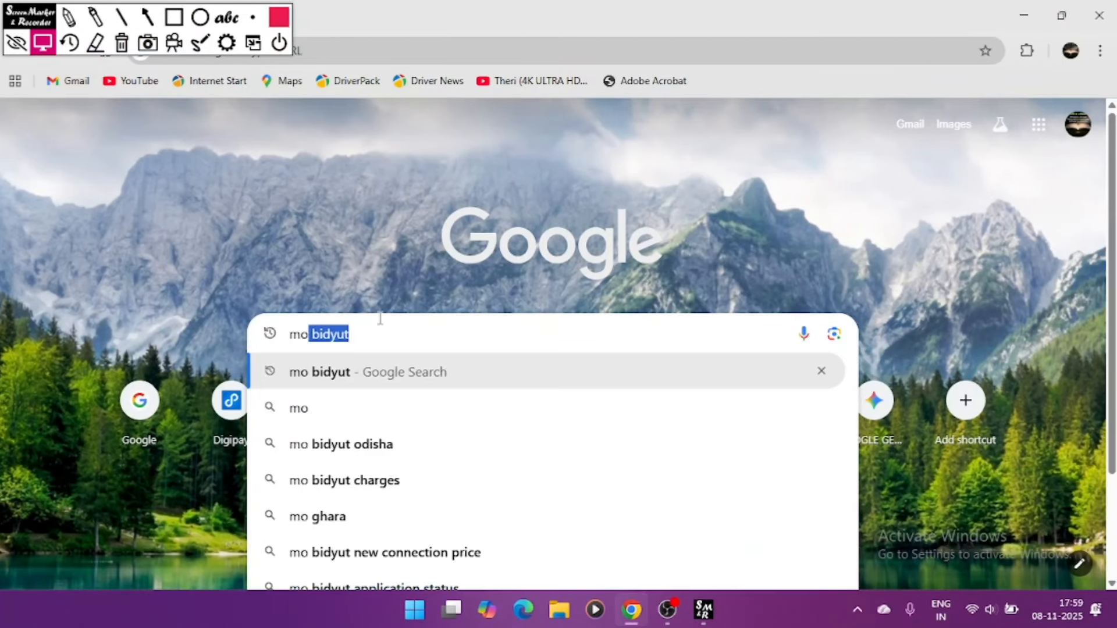
pyautogui.click(361, 375)
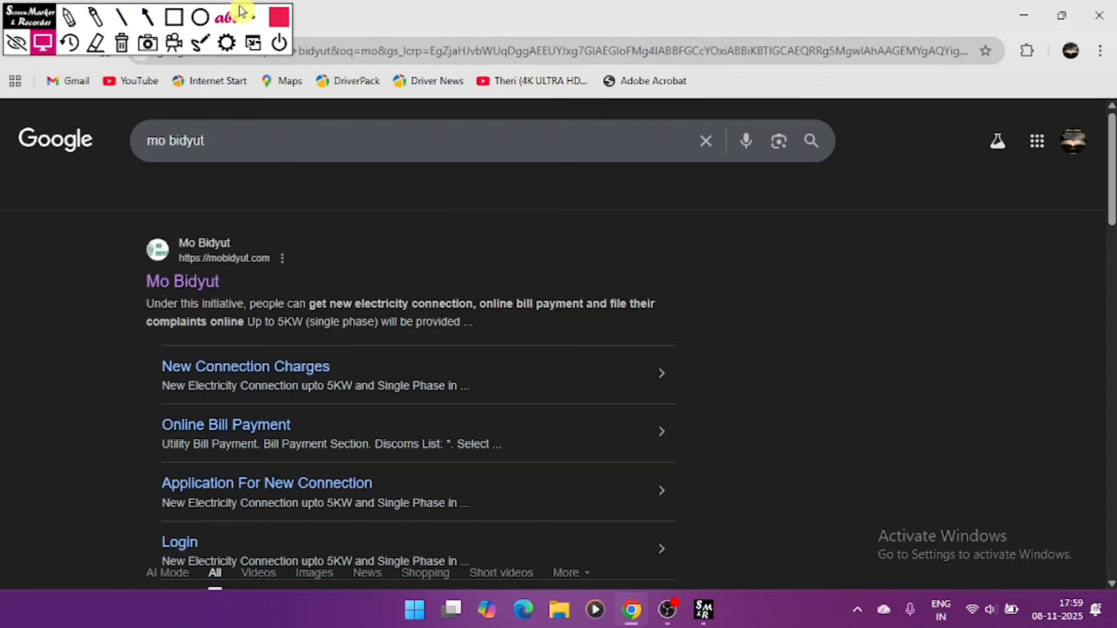
pyautogui.click(173, 17)
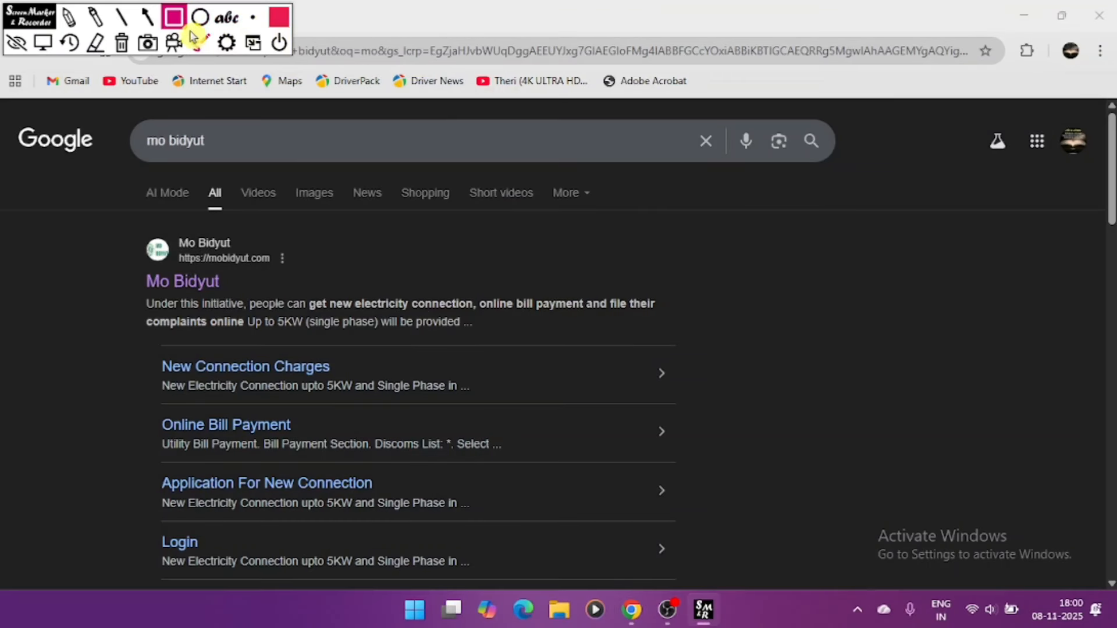
pyautogui.moveTo(114, 242)
pyautogui.mouseDown()
pyautogui.moveTo(343, 329)
pyautogui.moveTo(723, 336)
pyautogui.mouseUp()
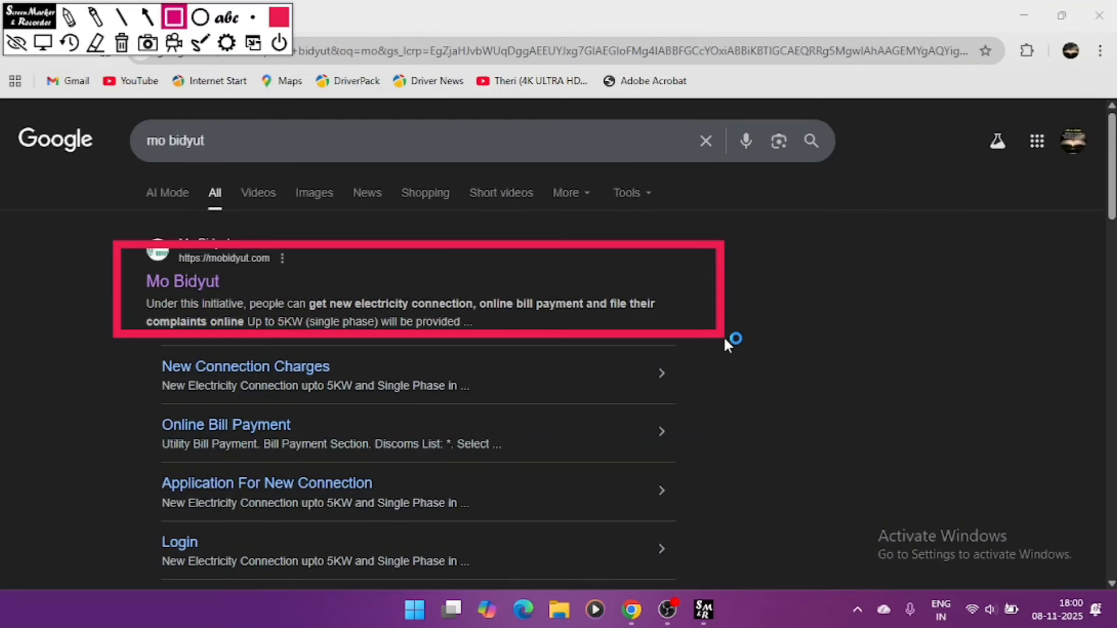
pyautogui.click(122, 43)
pyautogui.click(36, 44)
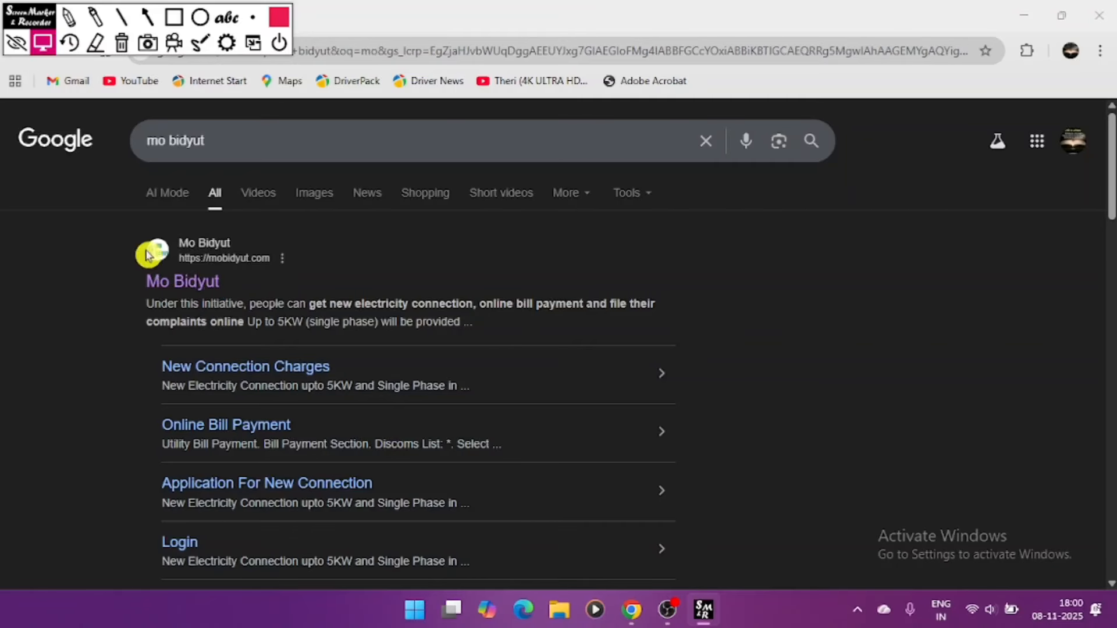
# - Open the Mo Bidyut website from the search results and look over its home page down to the service tiles
pyautogui.click(261, 283)
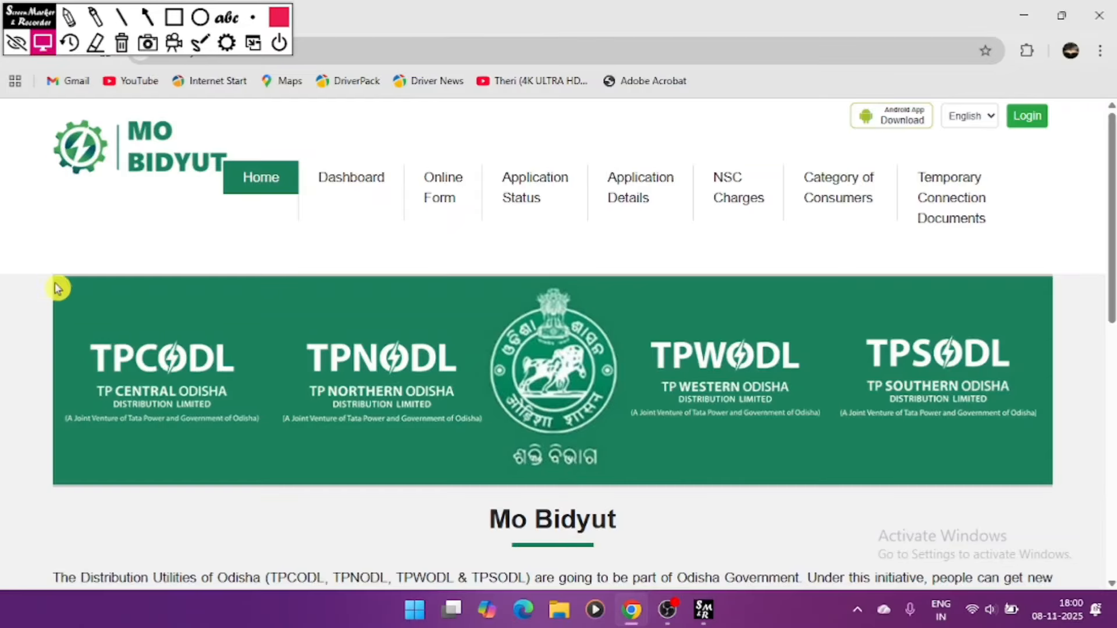
pyautogui.scroll(-6, 356, 395)
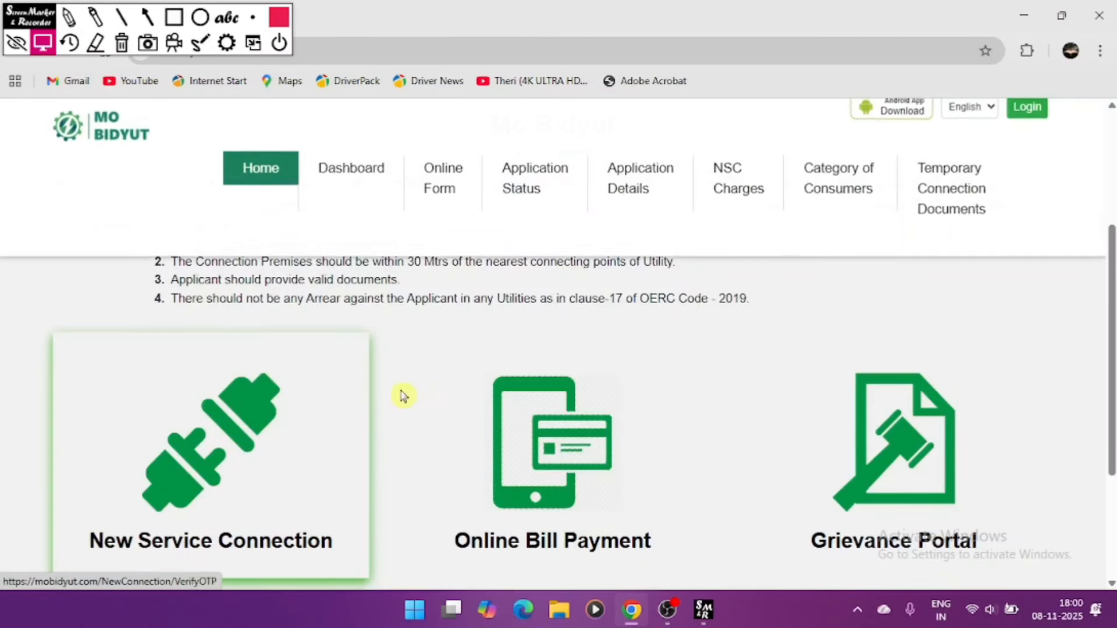
pyautogui.scroll(1, 391, 337)
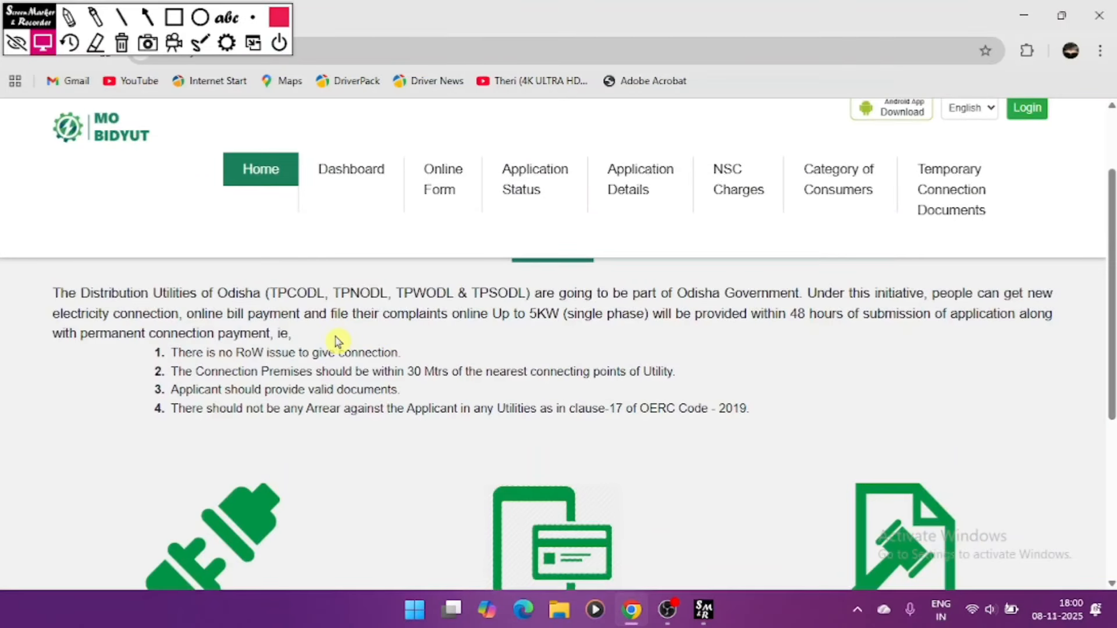
pyautogui.scroll(-1, 337, 342)
pyautogui.scroll(6, 336, 314)
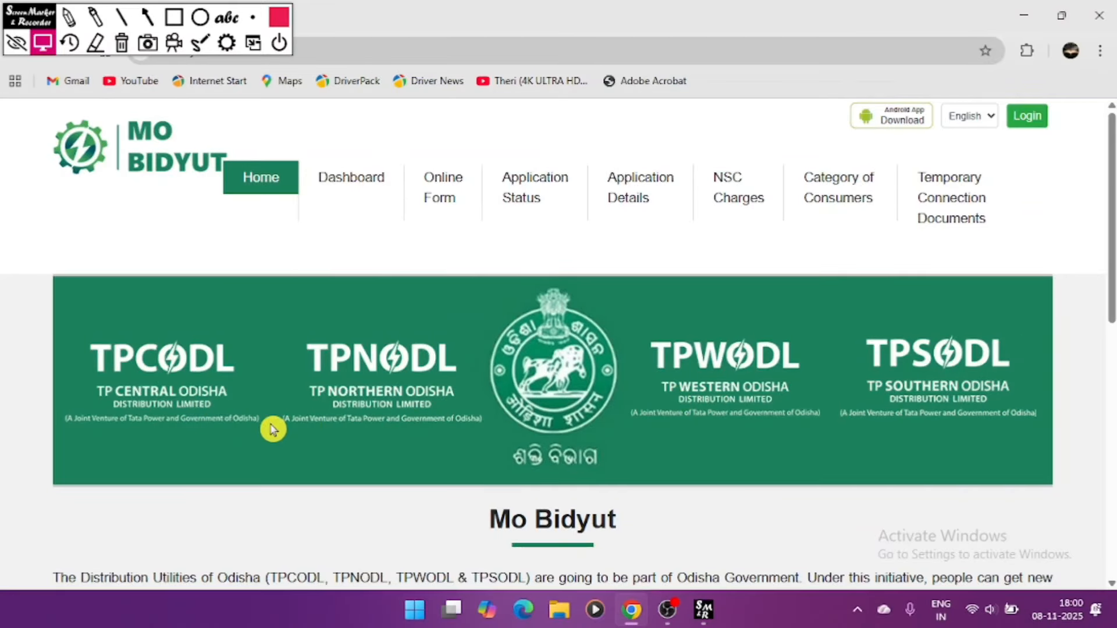
pyautogui.scroll(-6, 271, 429)
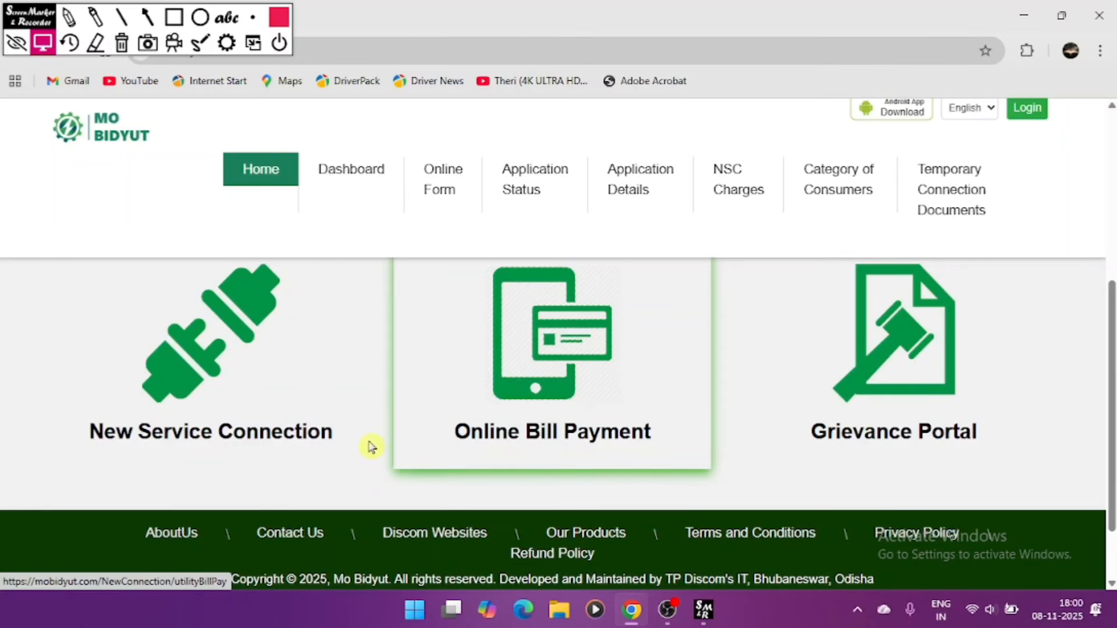
# - Frame the New Service Connection, Online Bill Payment and Grievance Portal tiles with a rectangle and clear the marking
pyautogui.click(177, 18)
pyautogui.moveTo(82, 266)
pyautogui.mouseDown()
pyautogui.moveTo(157, 473)
pyautogui.moveTo(1034, 511)
pyautogui.moveTo(1051, 489)
pyautogui.mouseUp()
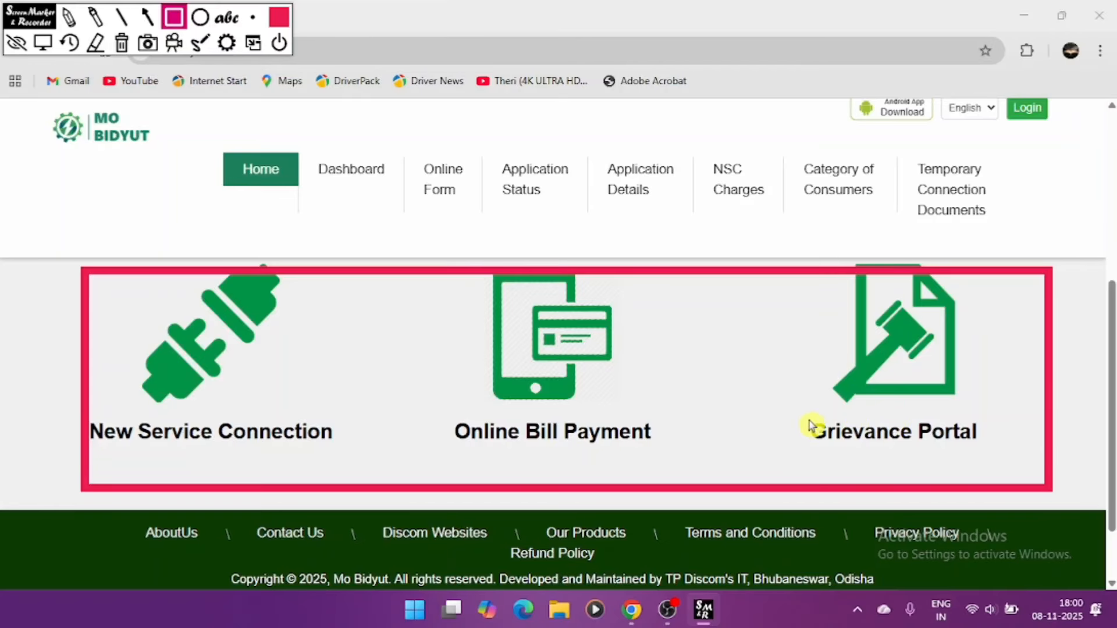
pyautogui.click(121, 57)
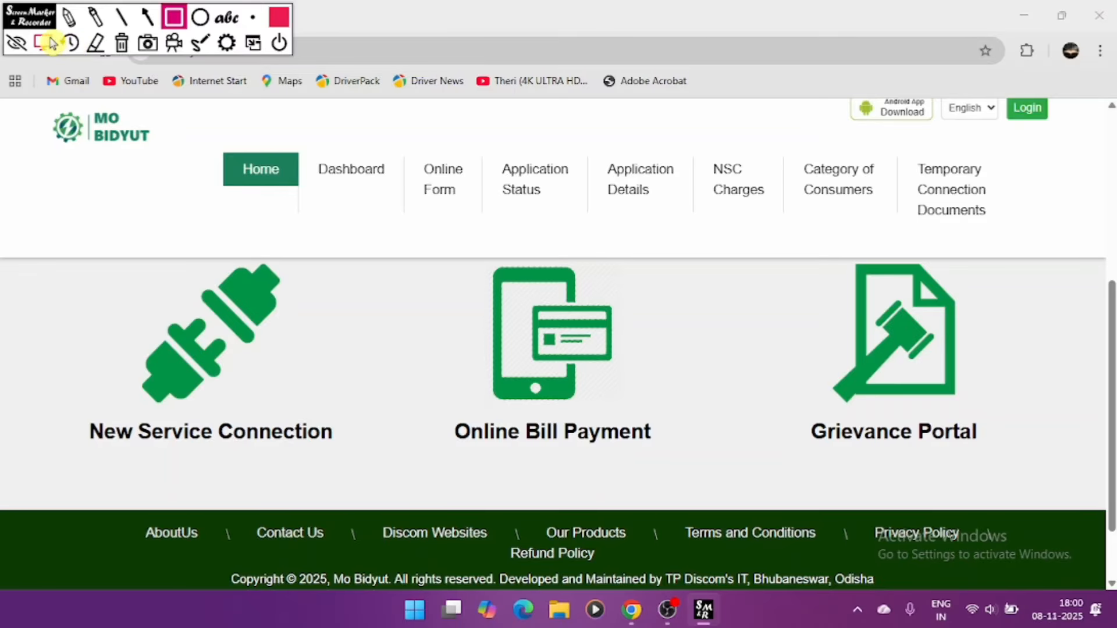
pyautogui.click(42, 42)
# - Open the NSC Charges page of the Mo Bidyut site
pyautogui.scroll(3, 528, 270)
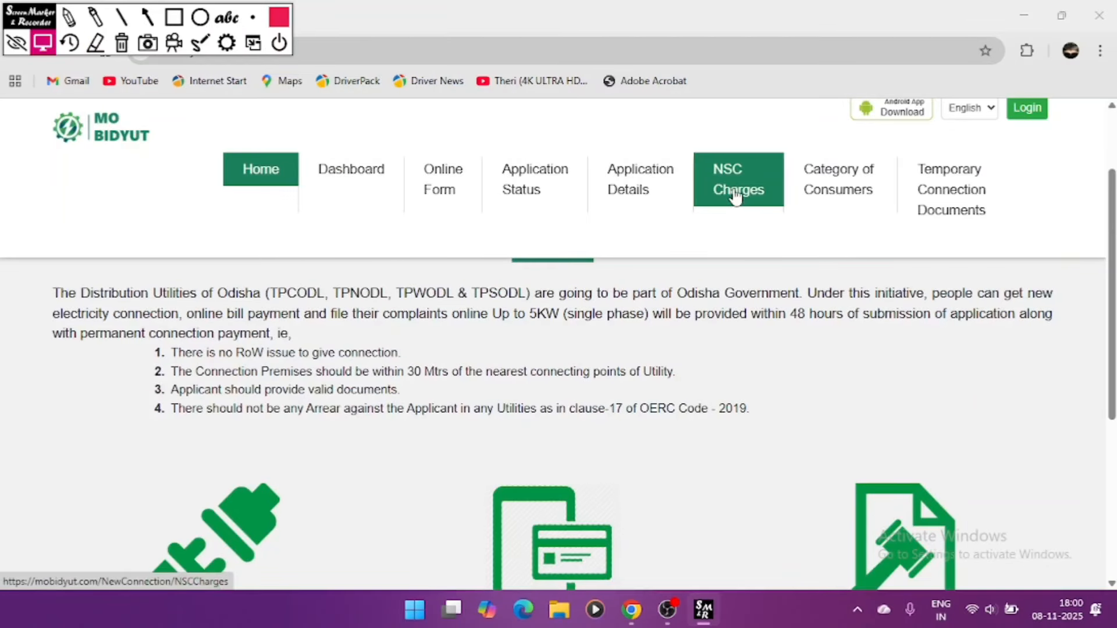
pyautogui.click(734, 197)
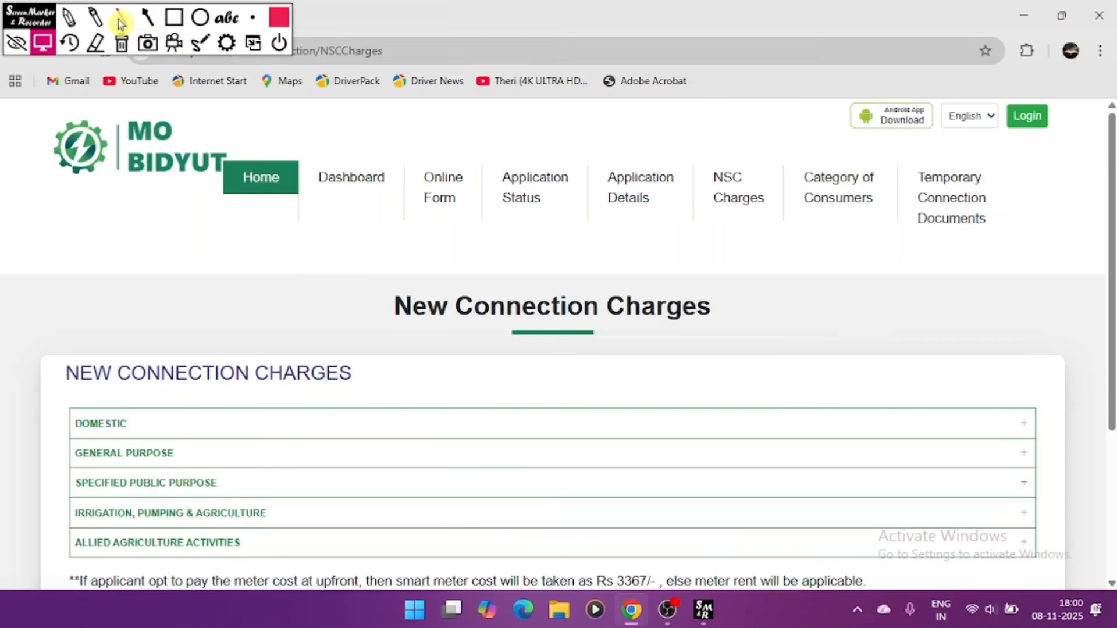
# - Point an annotation arrow at the NSC Charges entry and clear the marking
pyautogui.click(156, 22)
pyautogui.moveTo(661, 125); pyautogui.dragTo(750, 170)
pyautogui.click(122, 42)
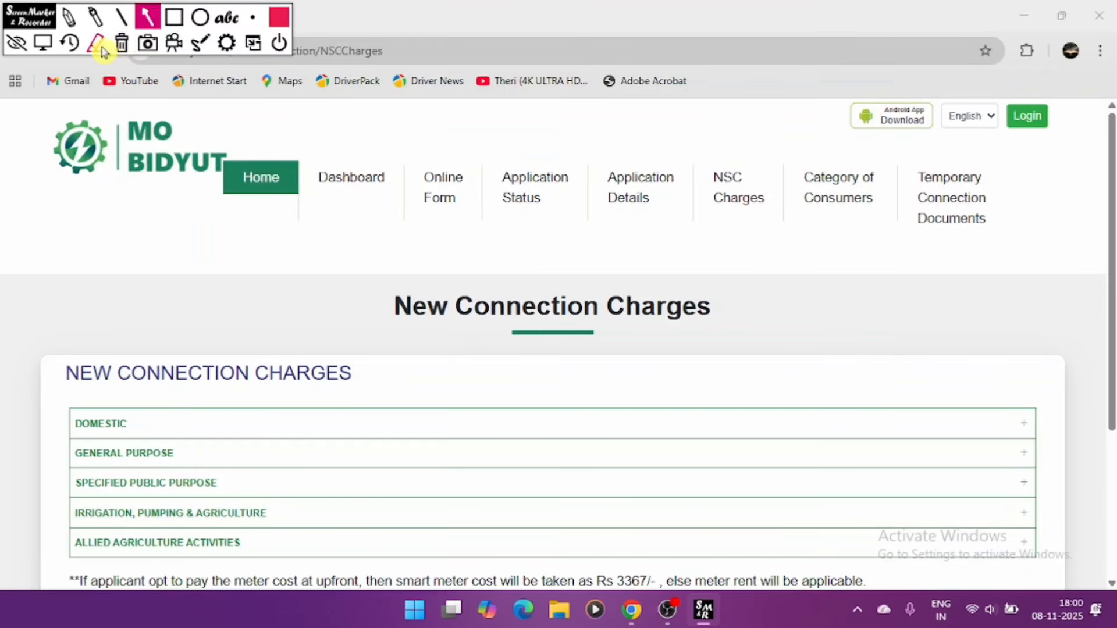
pyautogui.click(42, 41)
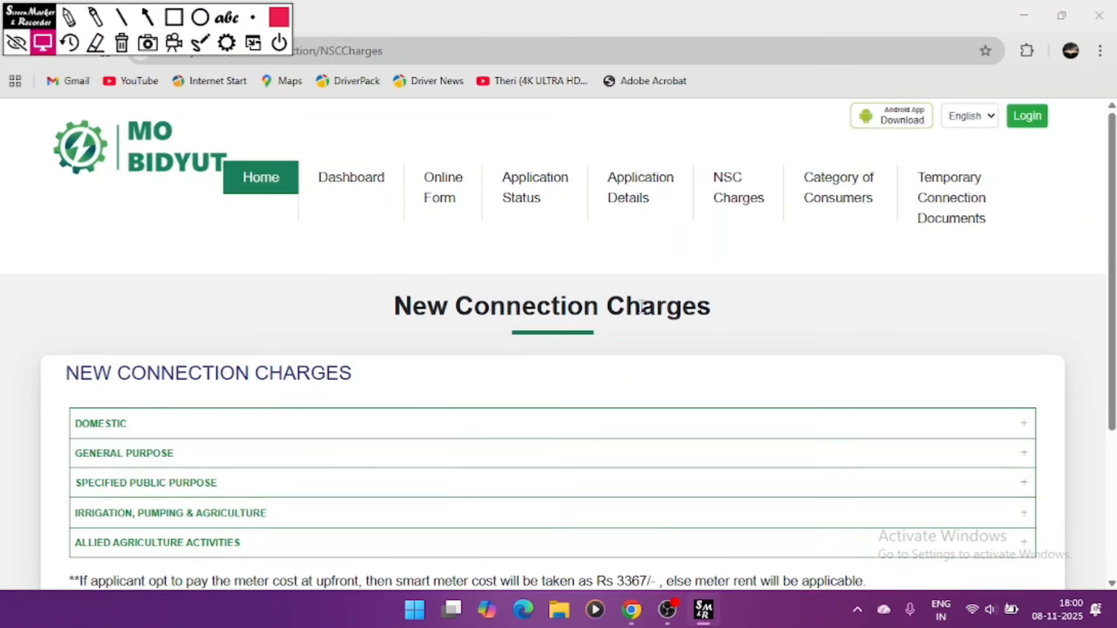
# - Expand the Domestic section of the new connection charges and review its fees by load
pyautogui.scroll(-1, 641, 306)
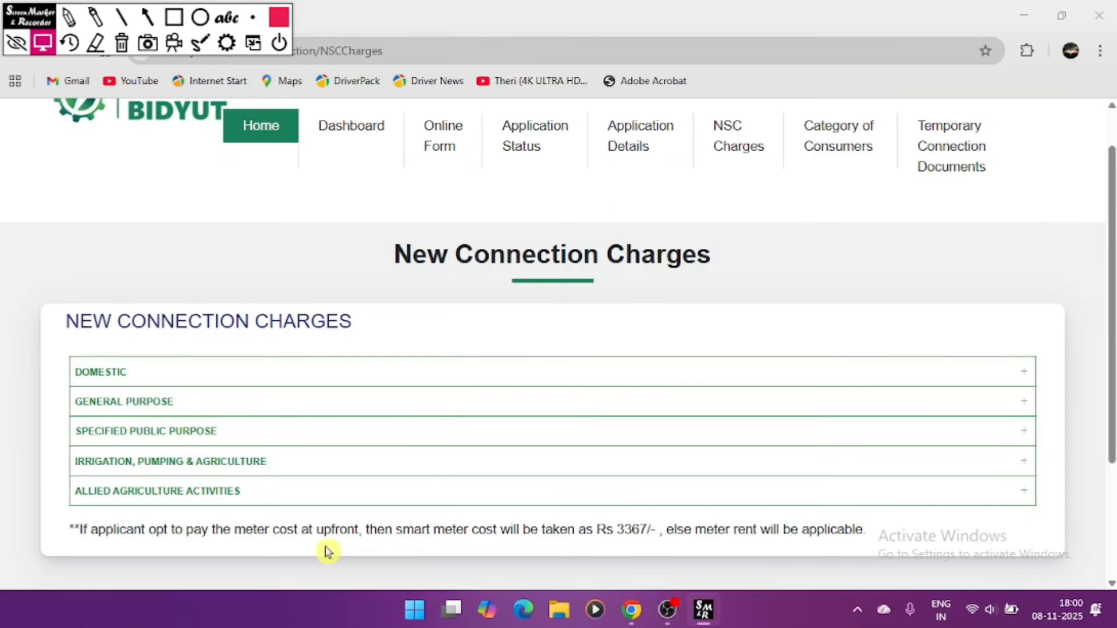
pyautogui.click(178, 378)
pyautogui.scroll(-5, 219, 386)
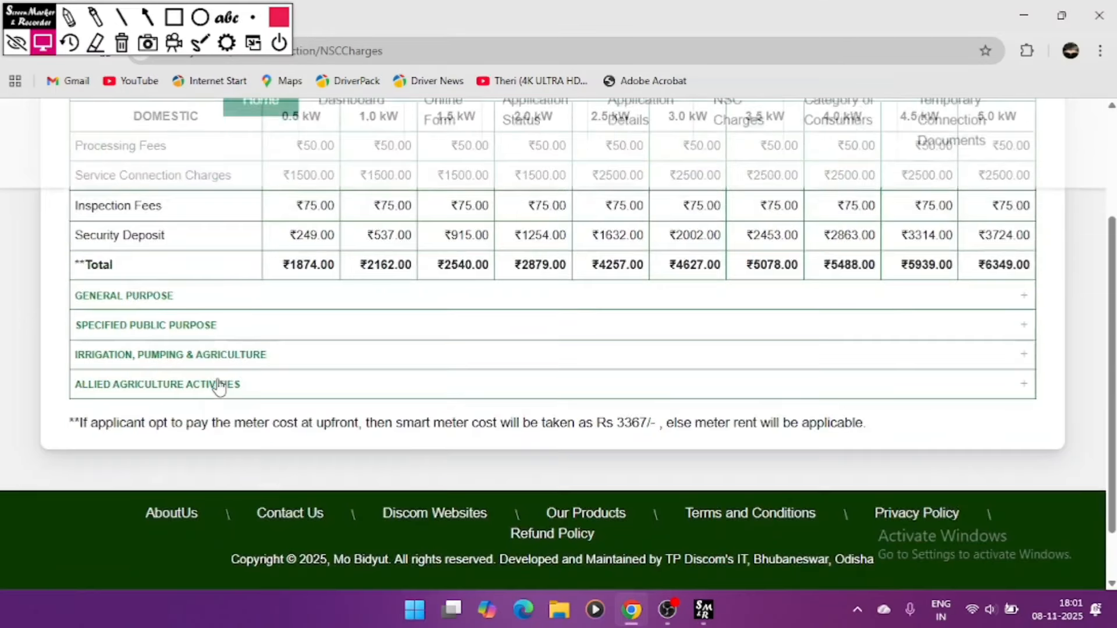
pyautogui.scroll(5, 219, 378)
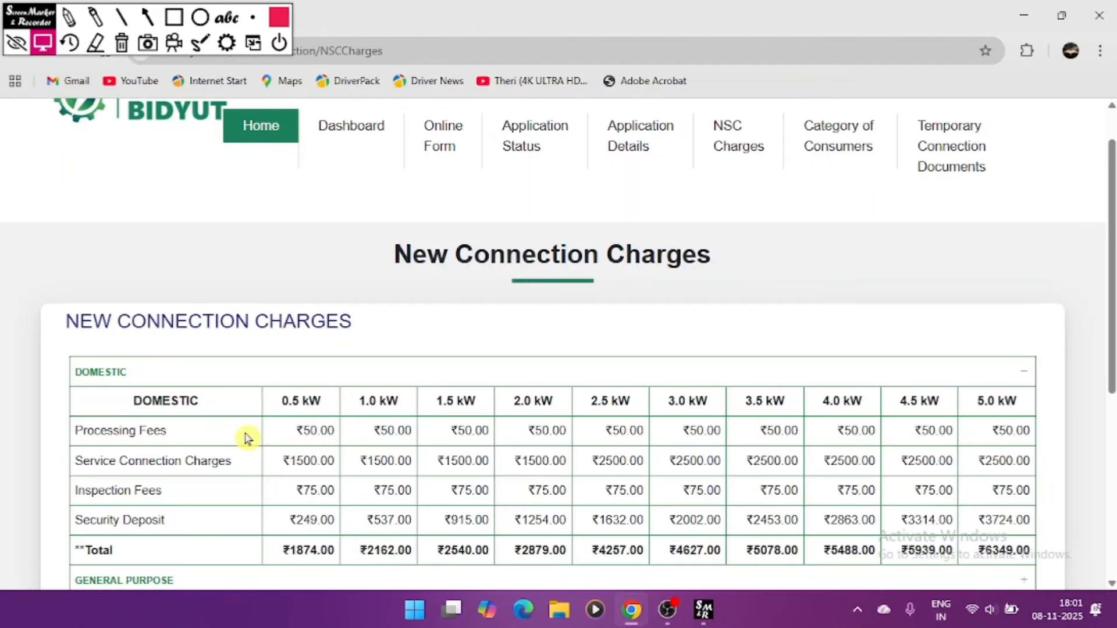
pyautogui.scroll(-5, 211, 481)
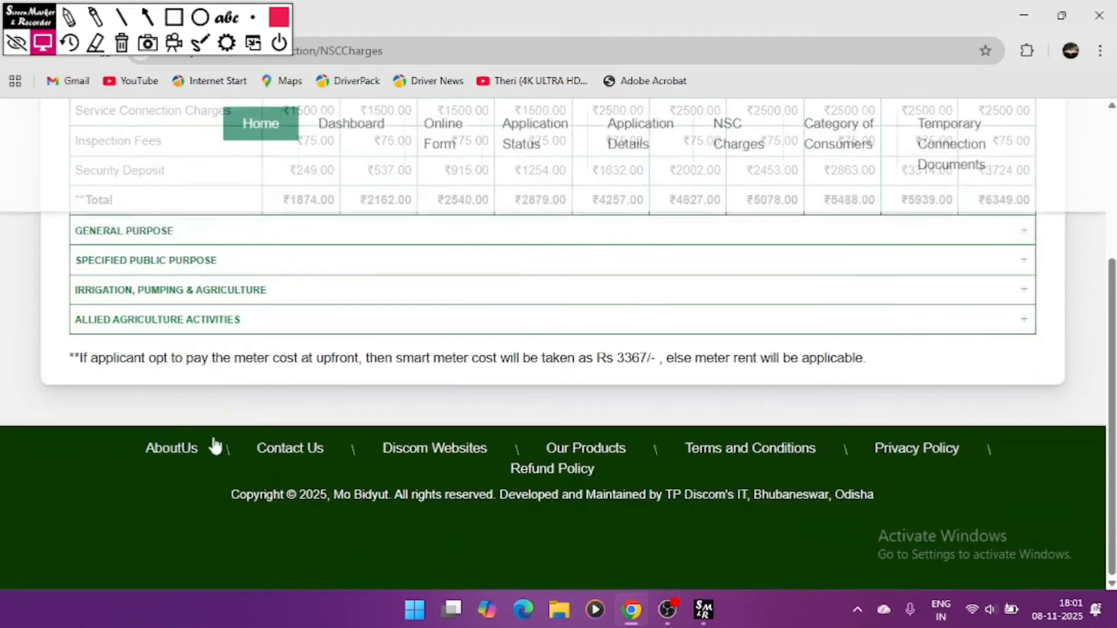
# - Expand the General Purpose and Specified Public Purpose charge sections to view their fees
pyautogui.scroll(2, 205, 338)
pyautogui.click(211, 348)
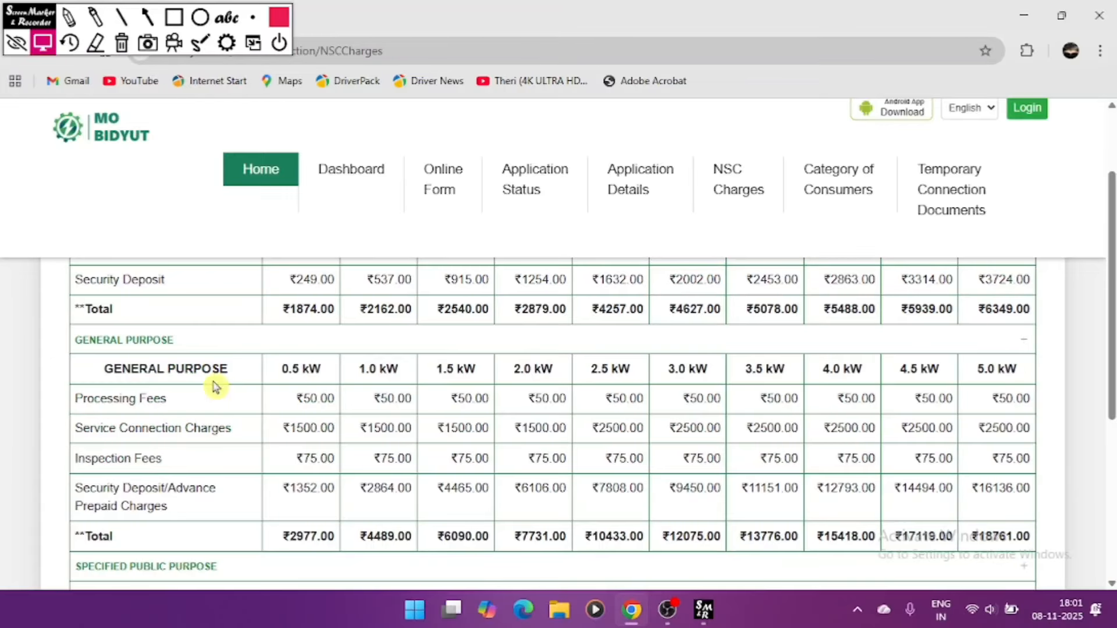
pyautogui.scroll(-2, 217, 425)
pyautogui.click(219, 447)
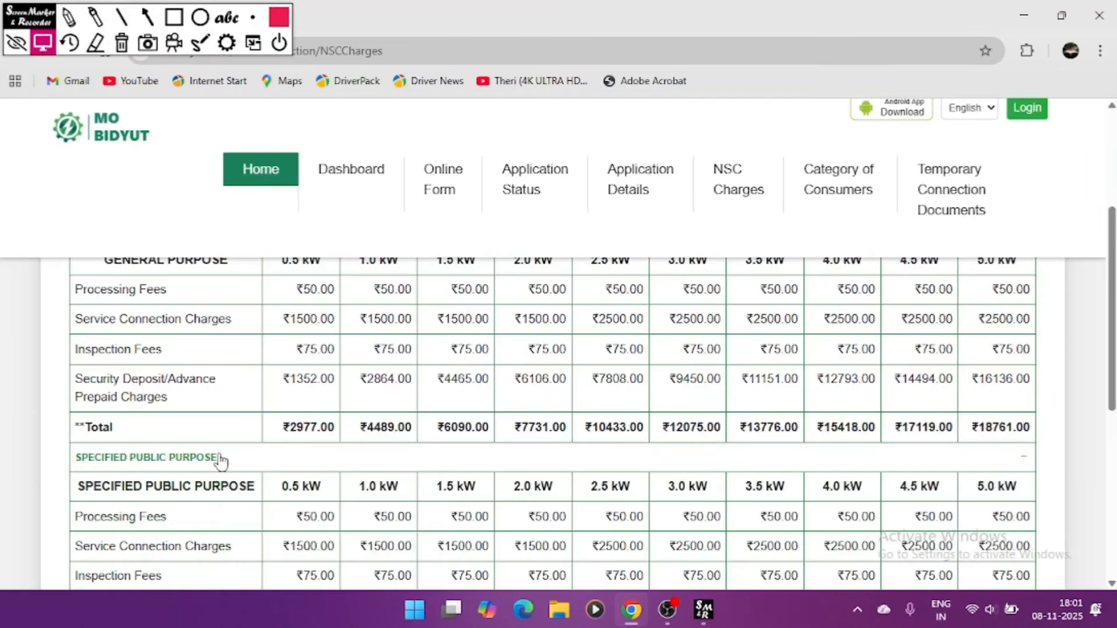
# - Expand the Irrigation, Pumping & Agriculture section and review its charges and the meter cost note
pyautogui.scroll(-8, 242, 442)
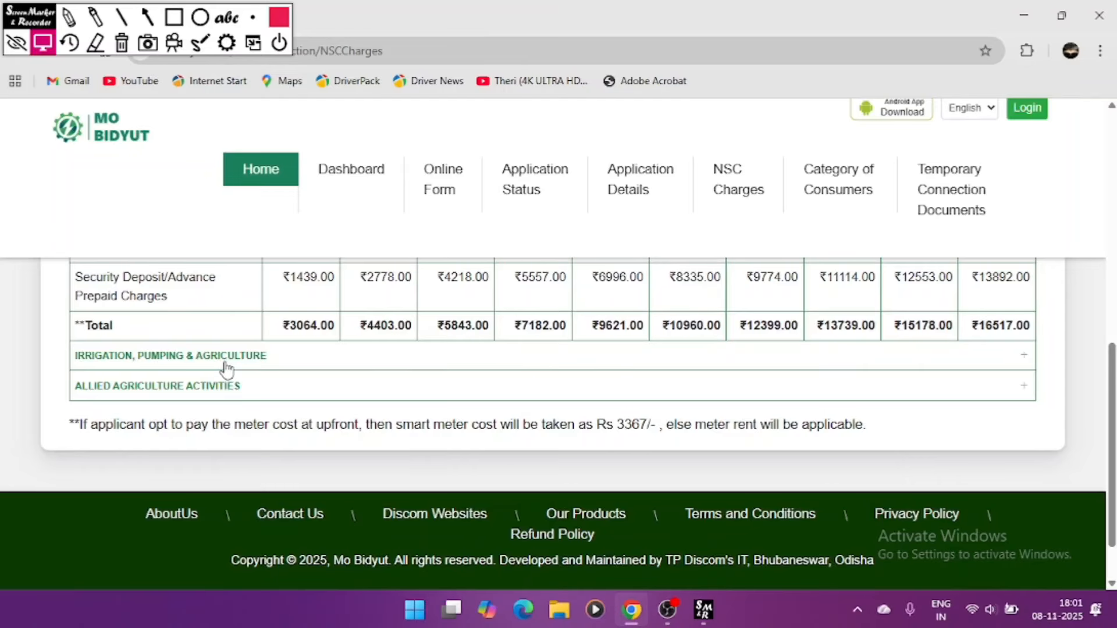
pyautogui.click(226, 369)
pyautogui.scroll(-2, 267, 389)
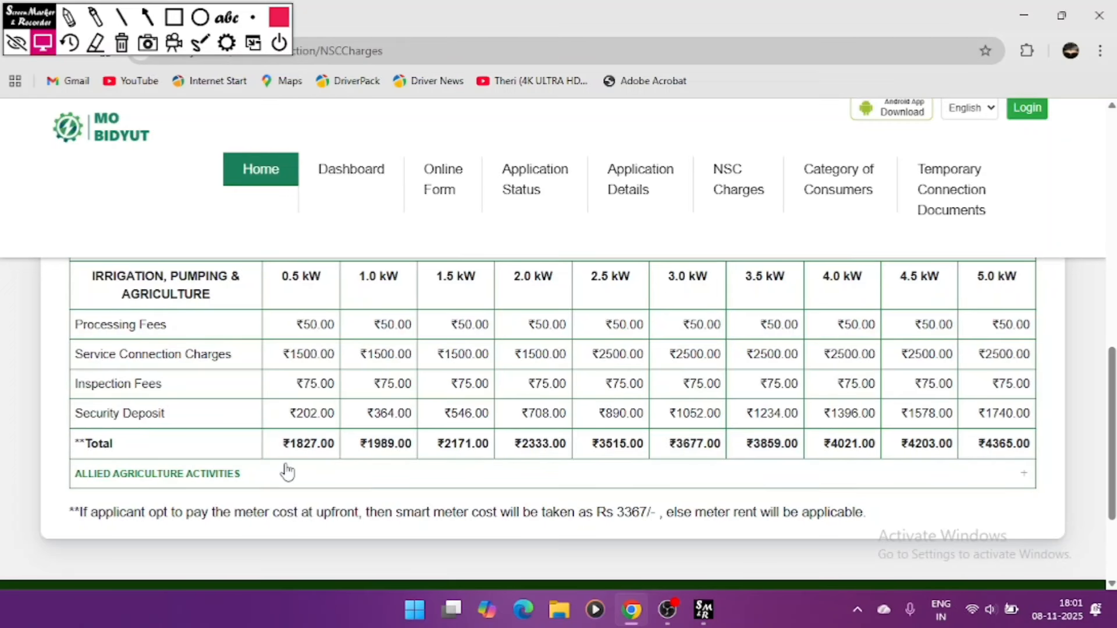
pyautogui.scroll(-3, 599, 349)
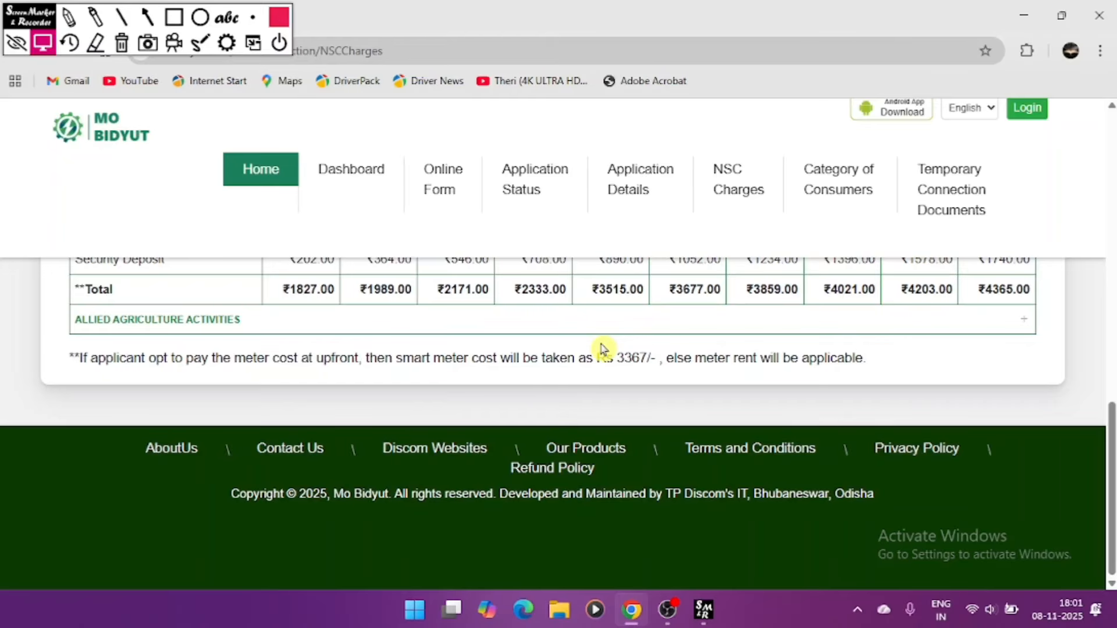
pyautogui.scroll(4, 605, 364)
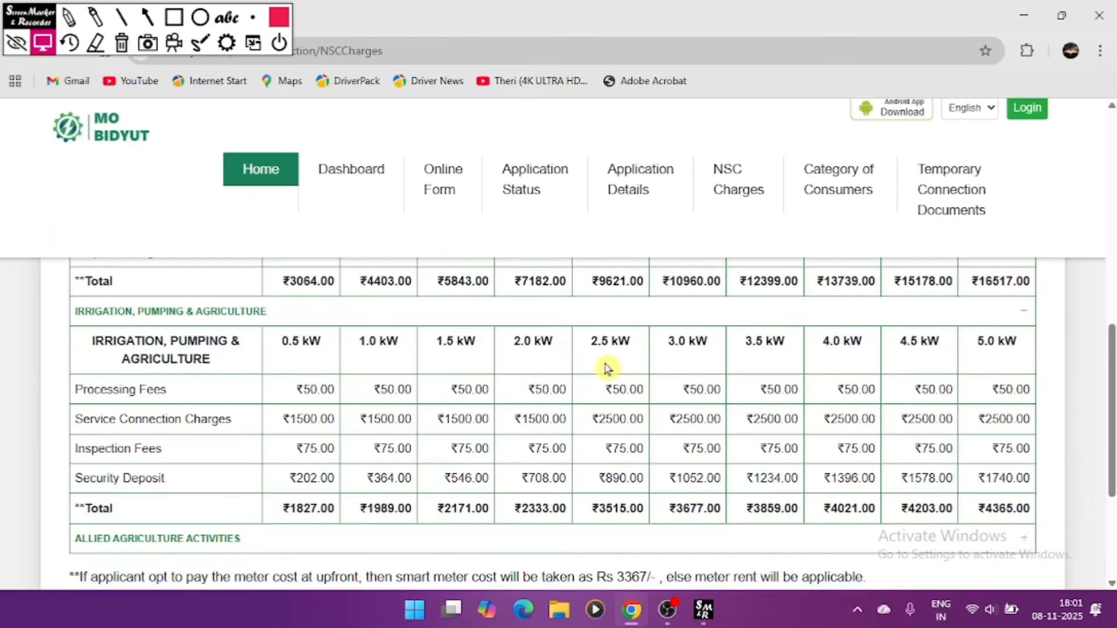
# - Open the Category of Consumers page and look through the list of consumer categories
pyautogui.click(846, 189)
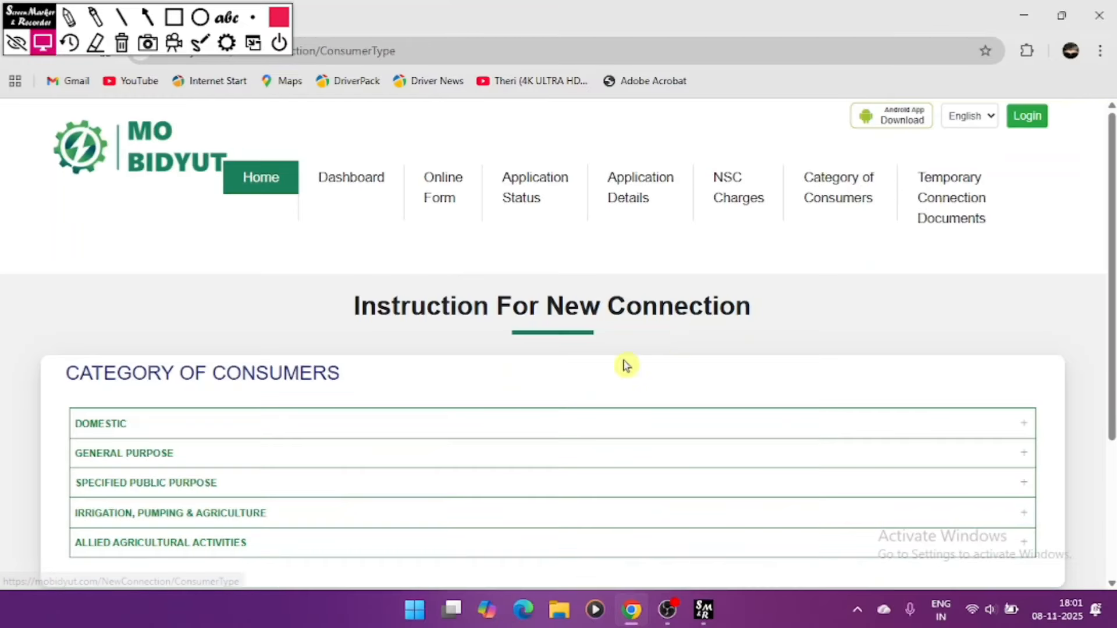
pyautogui.scroll(-1, 605, 375)
pyautogui.scroll(-3, 157, 430)
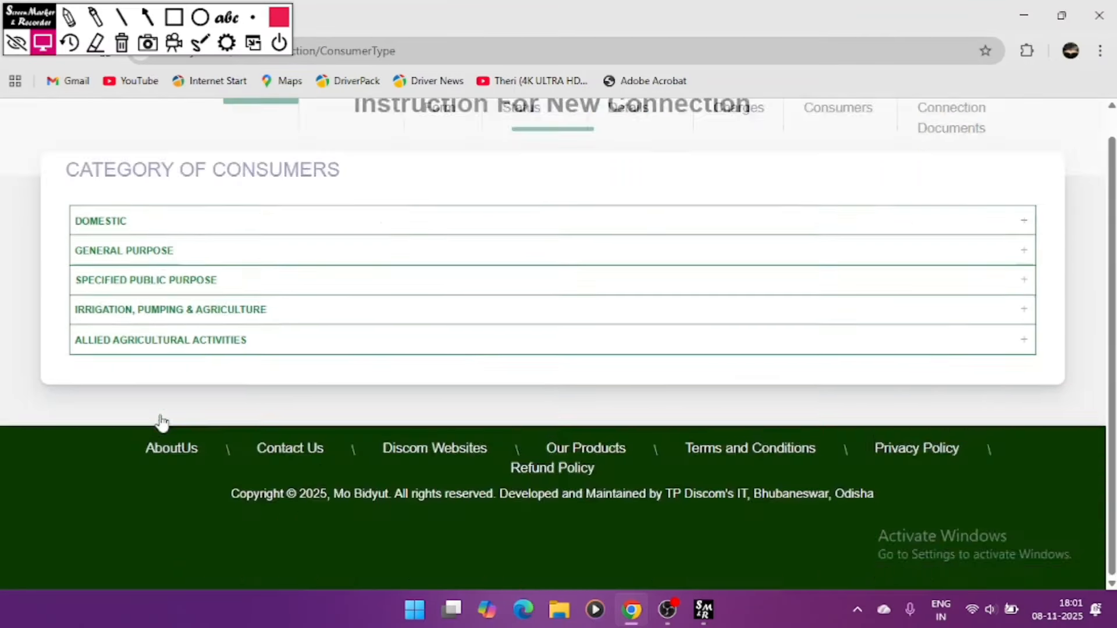
pyautogui.scroll(3, 168, 419)
pyautogui.scroll(-1, 415, 441)
pyautogui.scroll(-3, 638, 364)
pyautogui.scroll(3, 640, 368)
pyautogui.scroll(-1, 799, 429)
pyautogui.scroll(2, 799, 430)
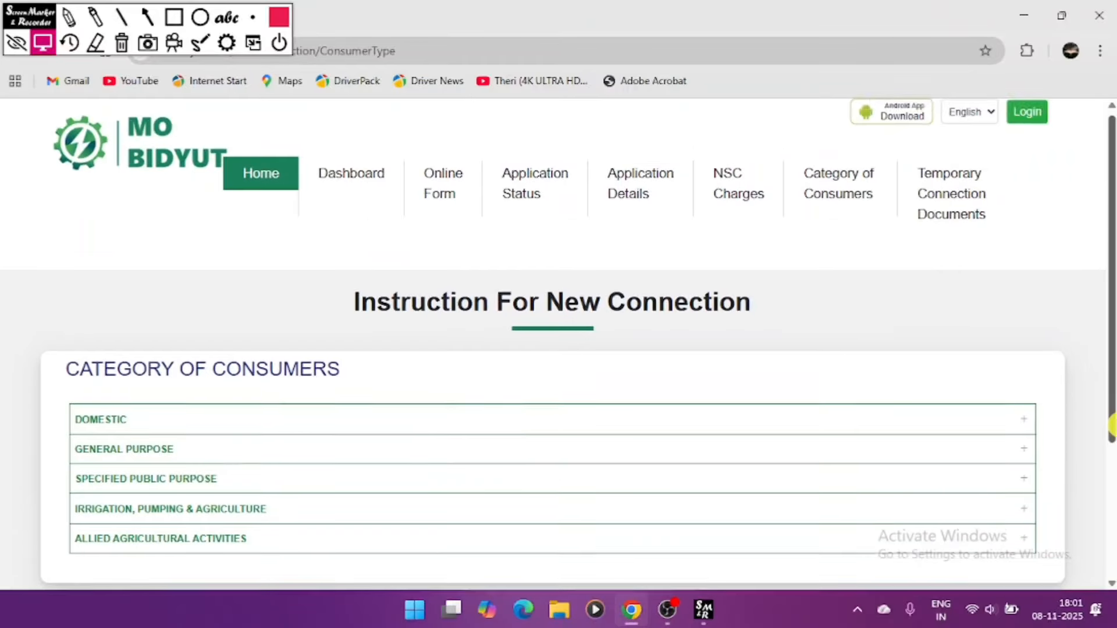
# - Return to the NSC Charges page and glance over its list of charge categories
pyautogui.click(736, 204)
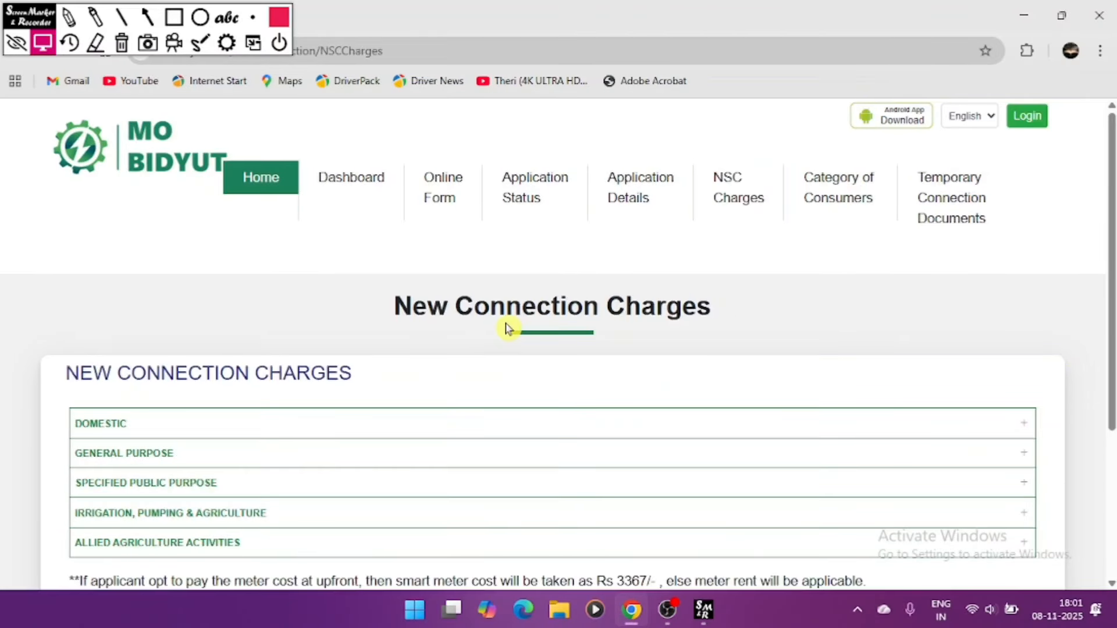
pyautogui.scroll(-1, 508, 327)
pyautogui.scroll(1, 407, 233)
# - Open the online application form for a new connection and view the Upto 5kW and Above 5kW connection types
pyautogui.click(444, 197)
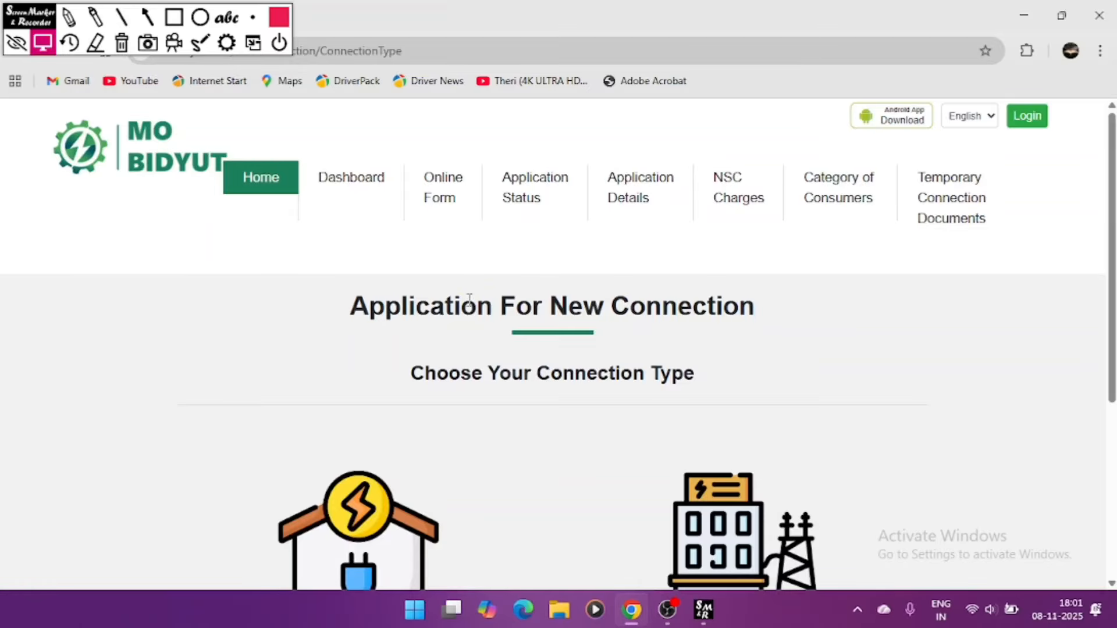
pyautogui.scroll(-5, 437, 311)
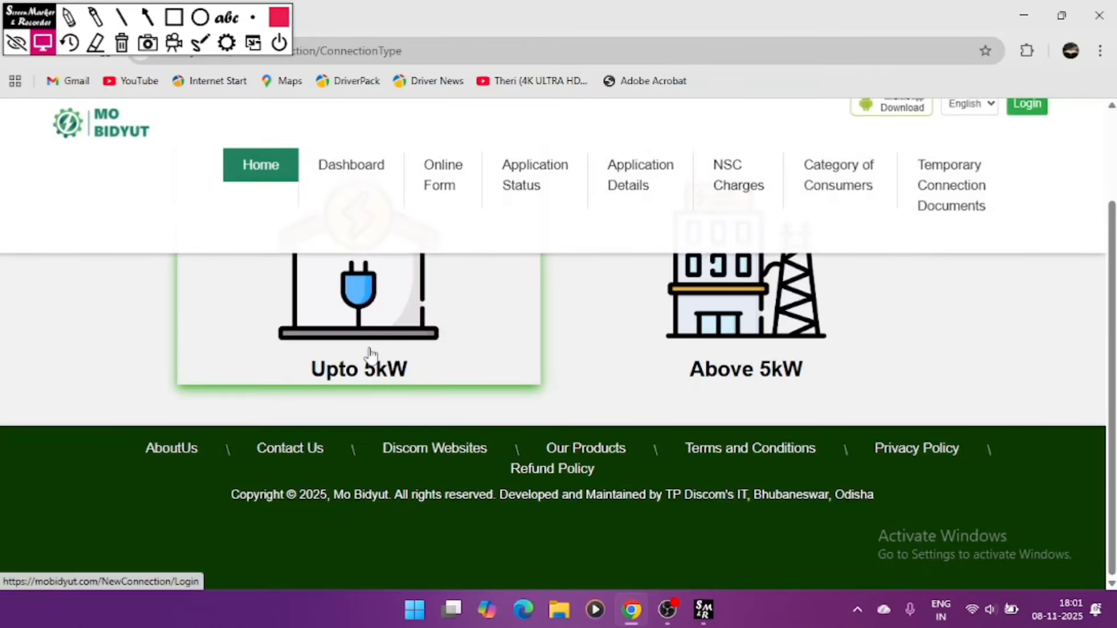
pyautogui.scroll(4, 368, 356)
pyautogui.scroll(-1, 477, 377)
pyautogui.scroll(-4, 477, 377)
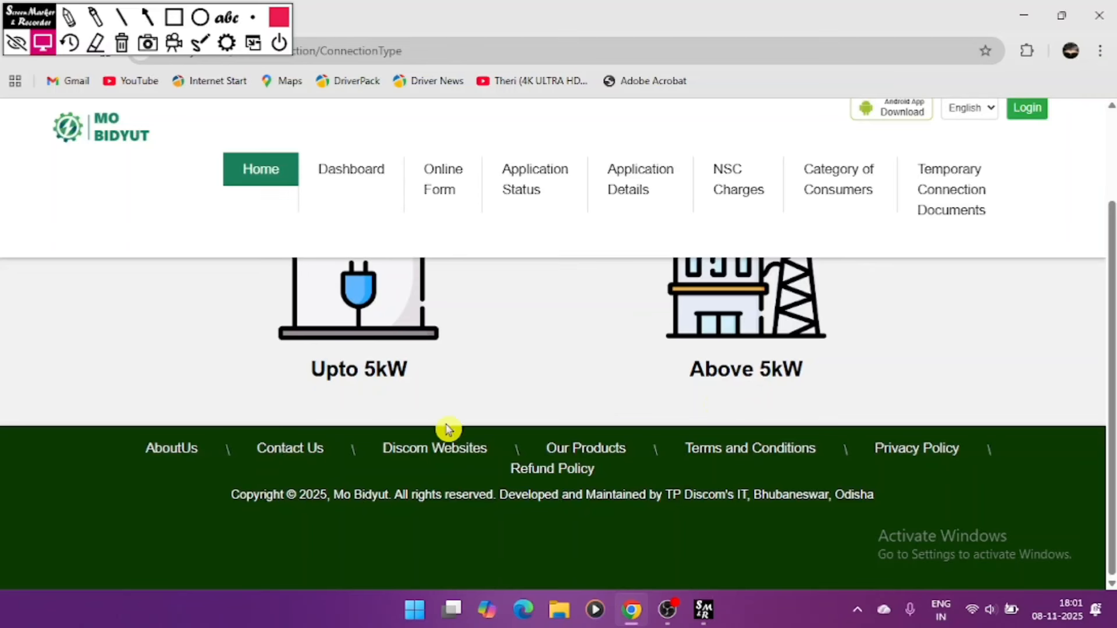
# - Outline the Upto 5kW connection type with a red rectangle and clear the marking
pyautogui.scroll(5, 588, 381)
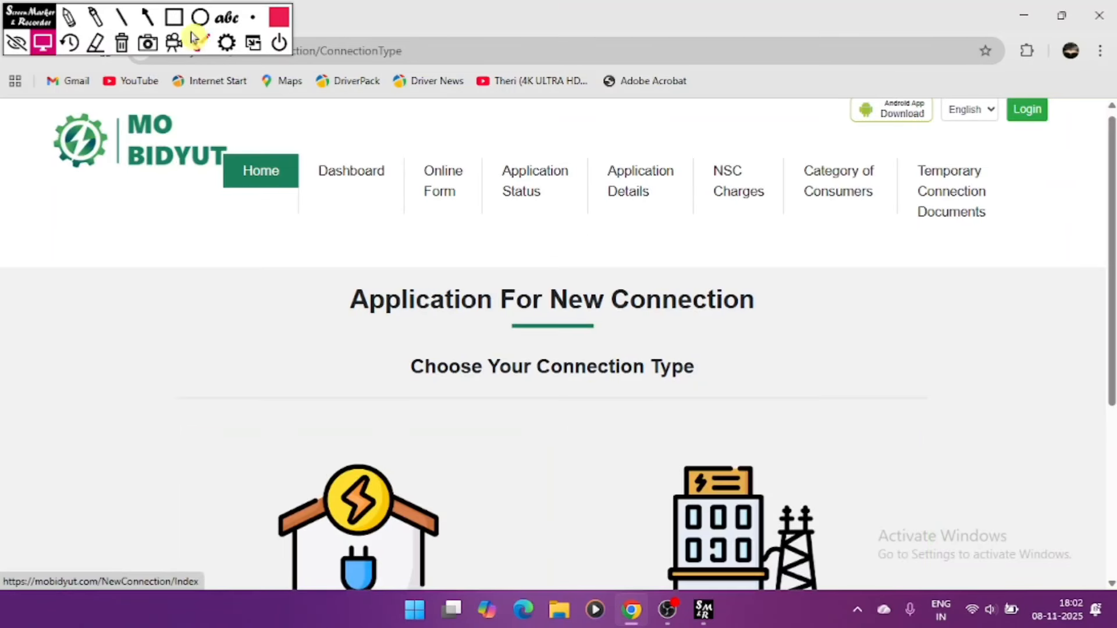
pyautogui.click(174, 19)
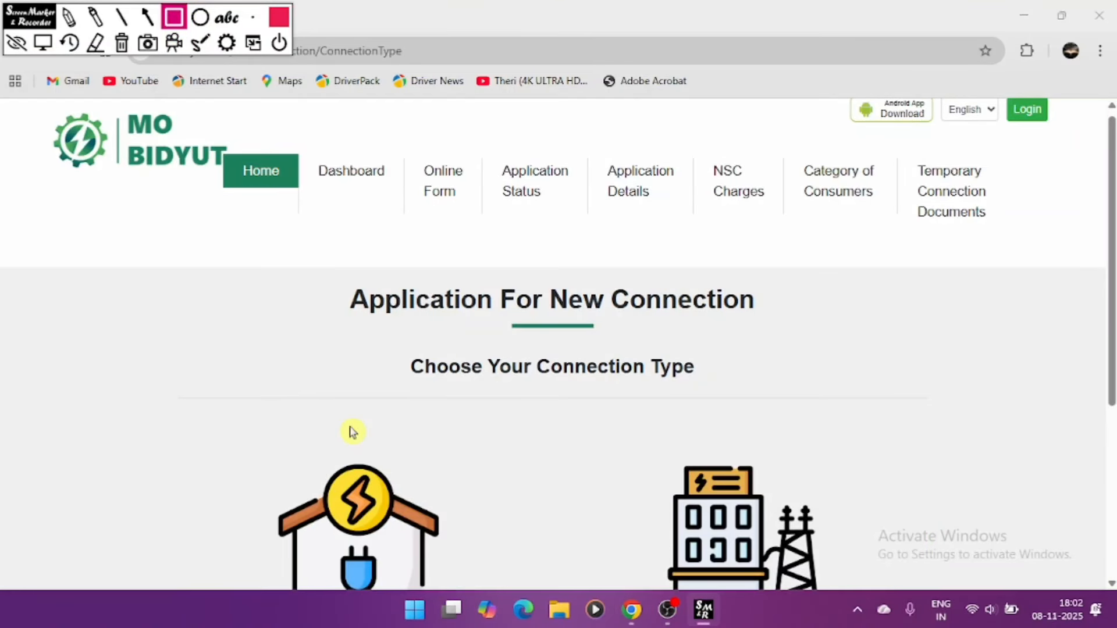
pyautogui.moveTo(221, 388)
pyautogui.mouseDown()
pyautogui.moveTo(237, 444)
pyautogui.moveTo(554, 611)
pyautogui.moveTo(547, 574)
pyautogui.mouseUp()
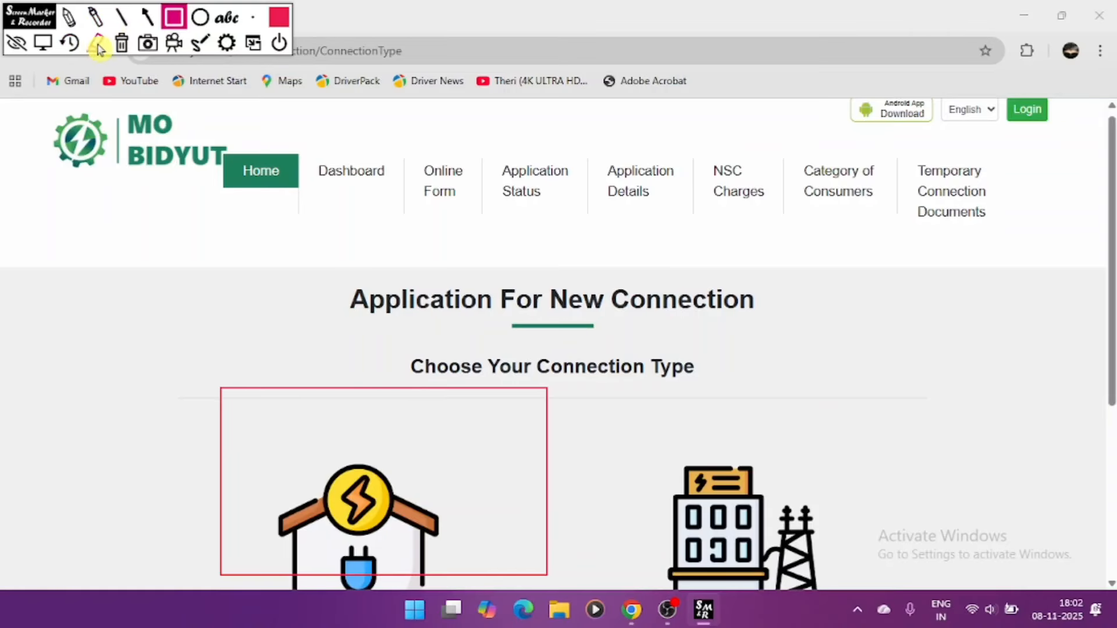
pyautogui.click(122, 47)
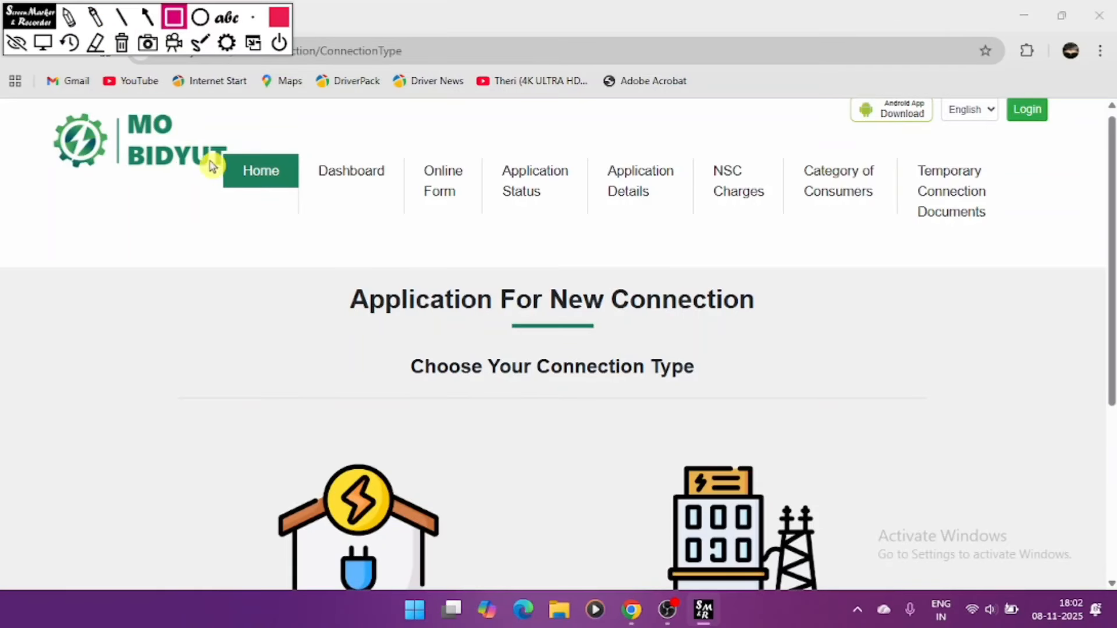
pyautogui.click(42, 43)
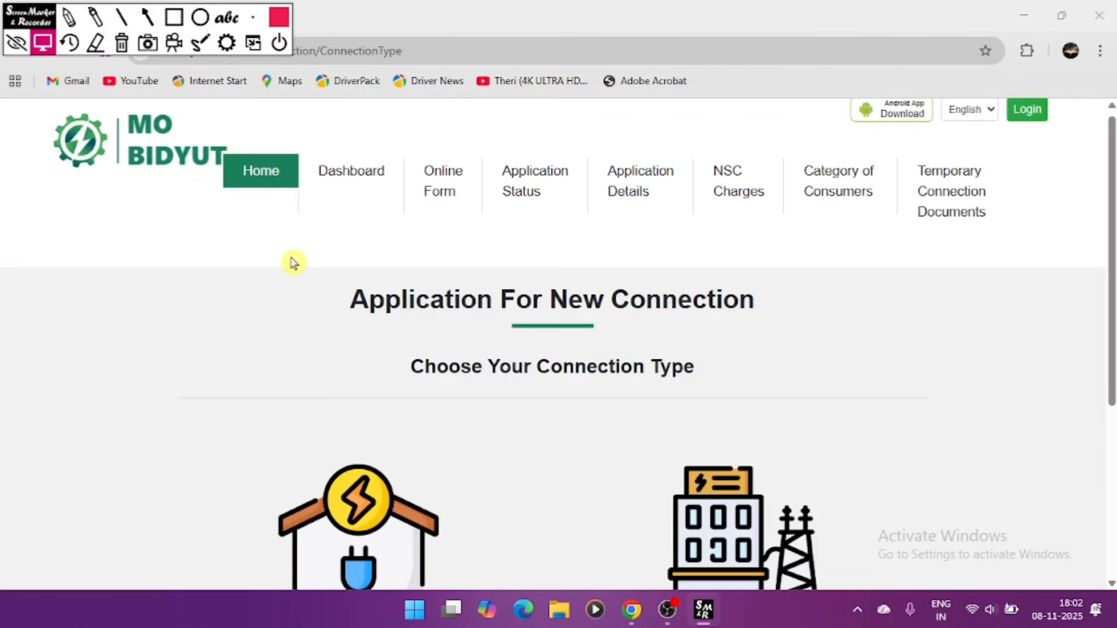
pyautogui.scroll(-5, 342, 262)
pyautogui.scroll(5, 378, 361)
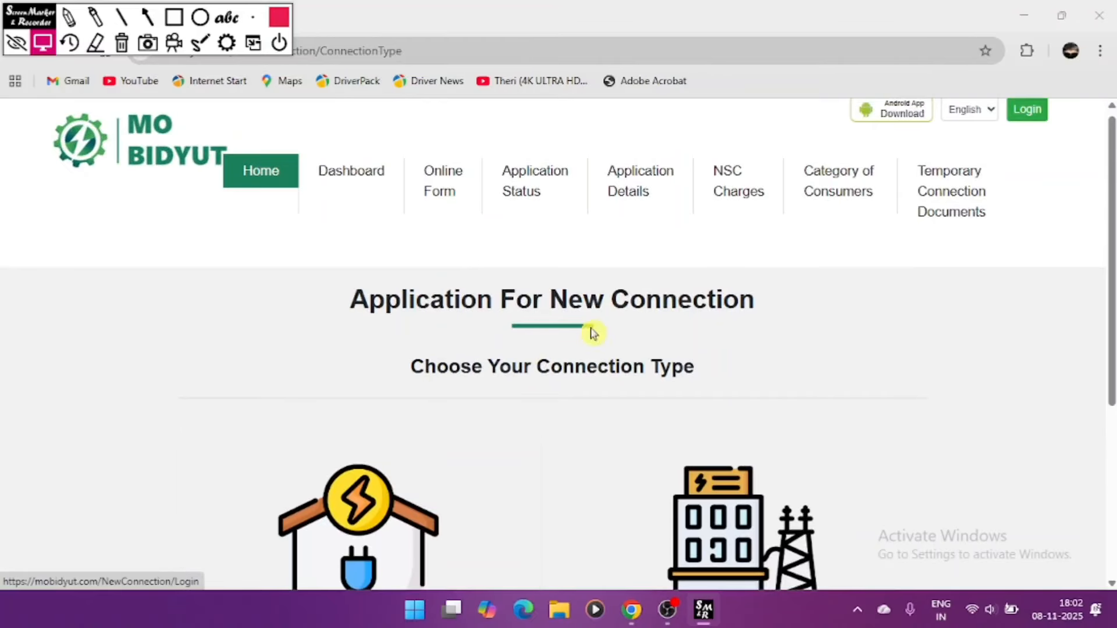
pyautogui.scroll(-5, 592, 332)
pyautogui.scroll(5, 640, 314)
pyautogui.scroll(-5, 675, 298)
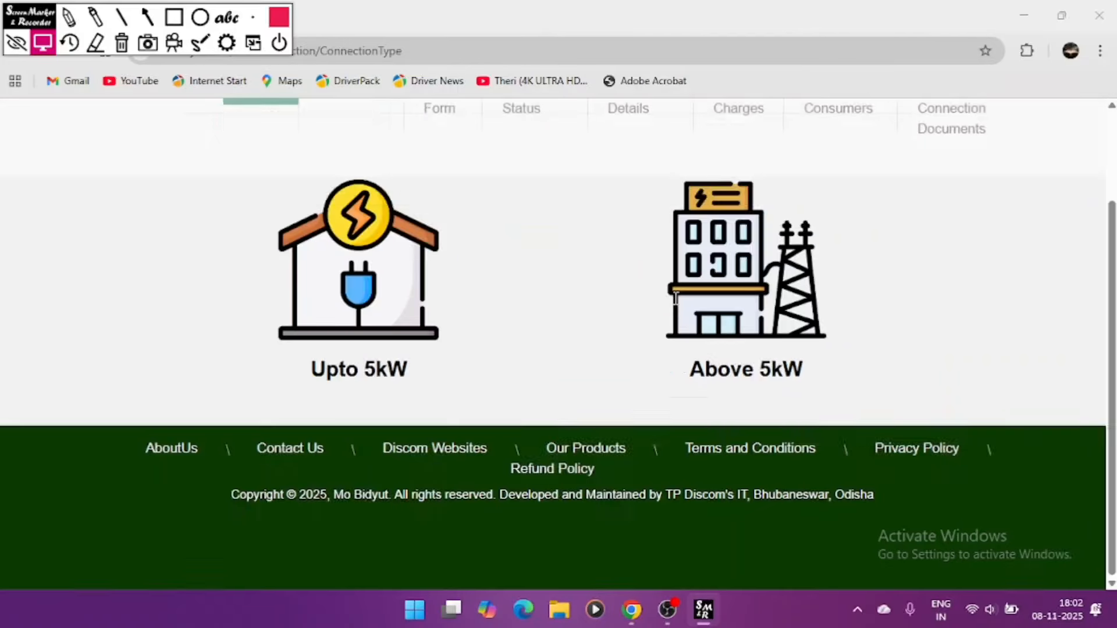
pyautogui.scroll(5, 400, 372)
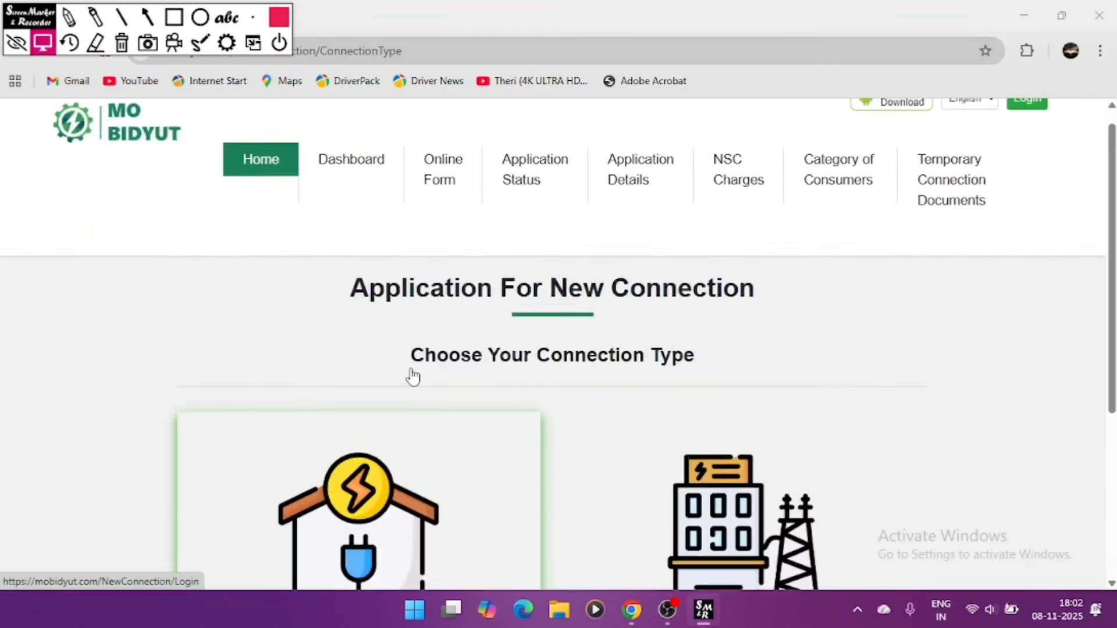
# - Outline the Upto 5kW and Above 5kW connection types with red rectangles and clear the markings
pyautogui.click(171, 18)
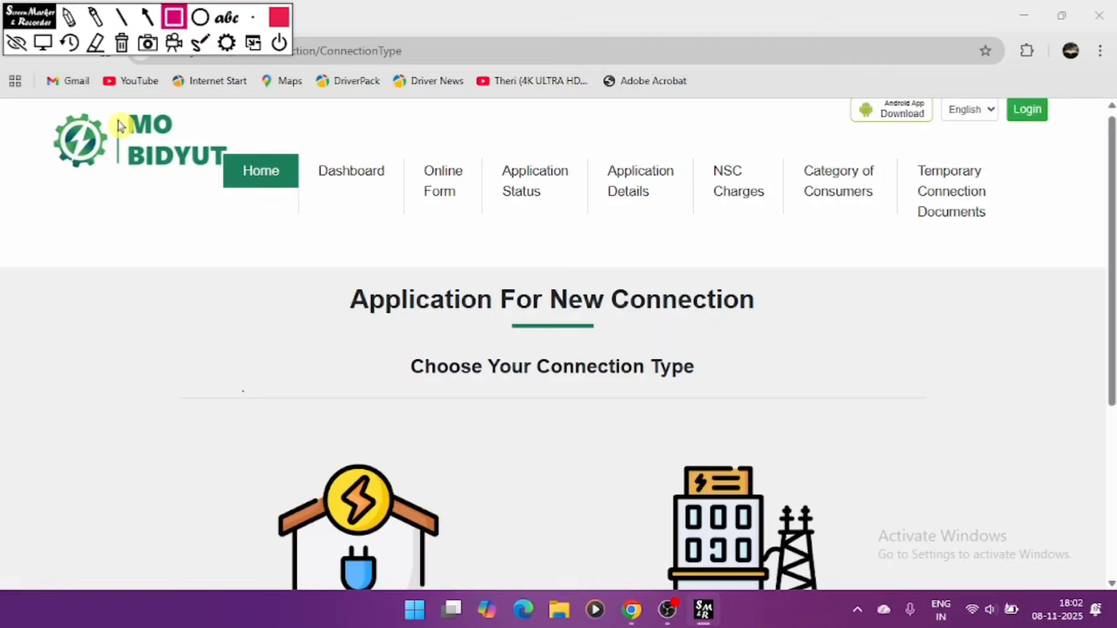
pyautogui.click(42, 42)
pyautogui.scroll(-5, 375, 273)
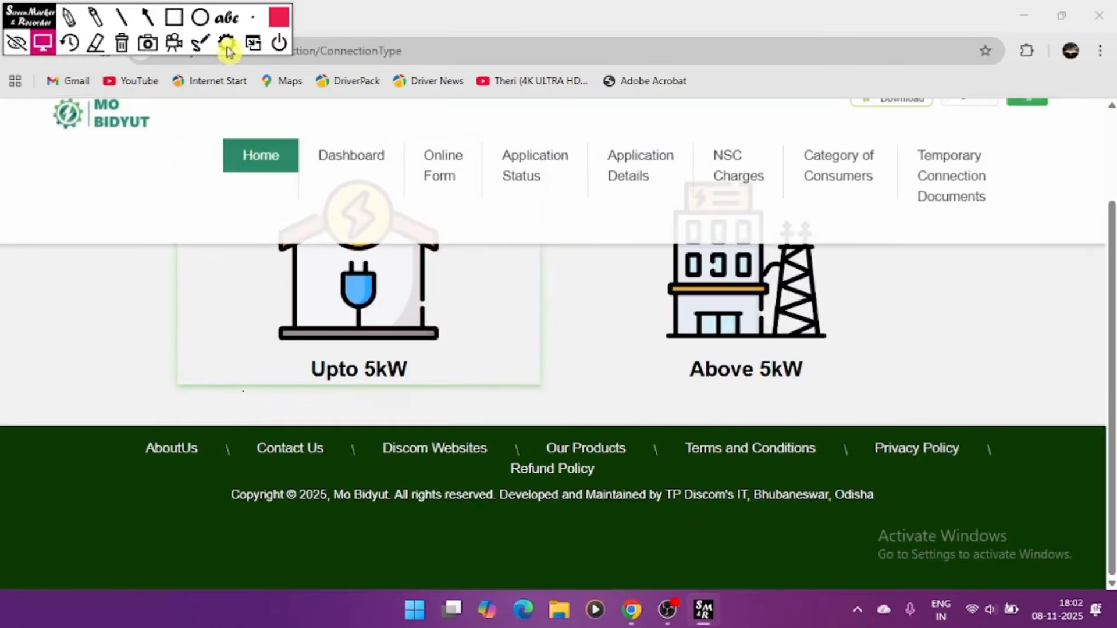
pyautogui.click(174, 18)
pyautogui.moveTo(228, 289); pyautogui.dragTo(547, 446)
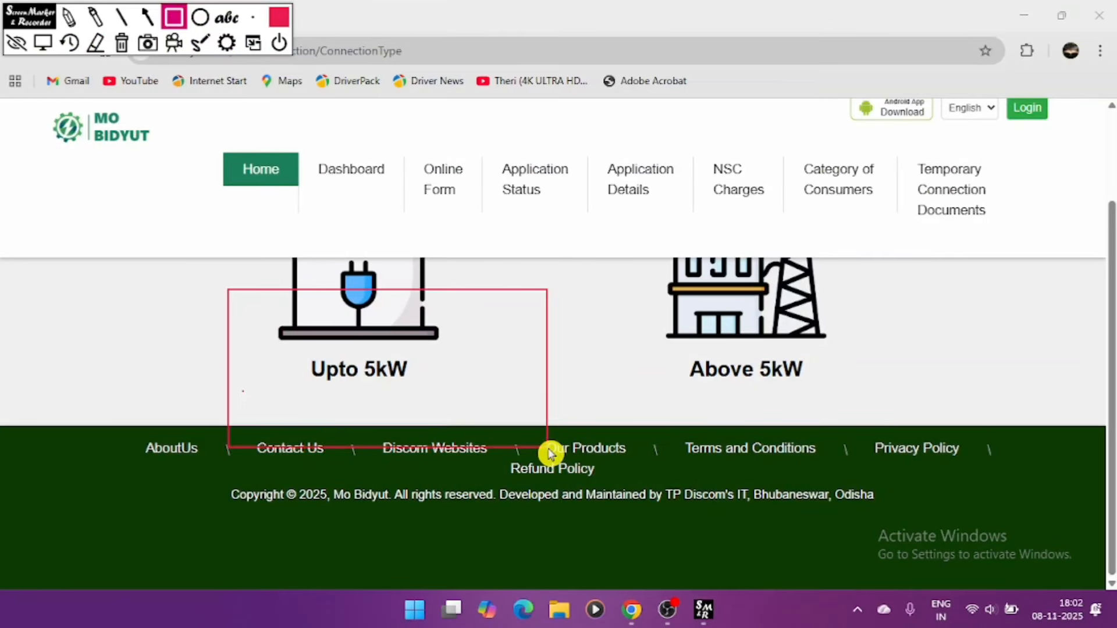
pyautogui.moveTo(657, 320)
pyautogui.mouseDown()
pyautogui.moveTo(673, 360)
pyautogui.moveTo(1067, 441)
pyautogui.mouseUp()
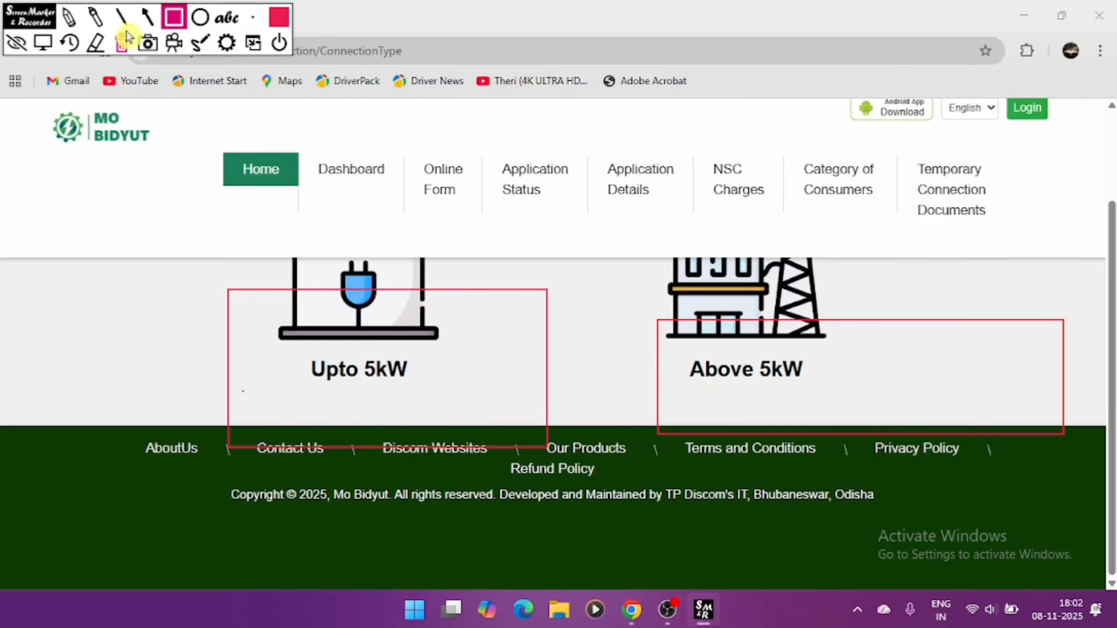
pyautogui.click(122, 42)
pyautogui.click(43, 42)
# - Choose the Upto 5kW connection type and enter the applicant's mobile number on the login form
pyautogui.click(442, 372)
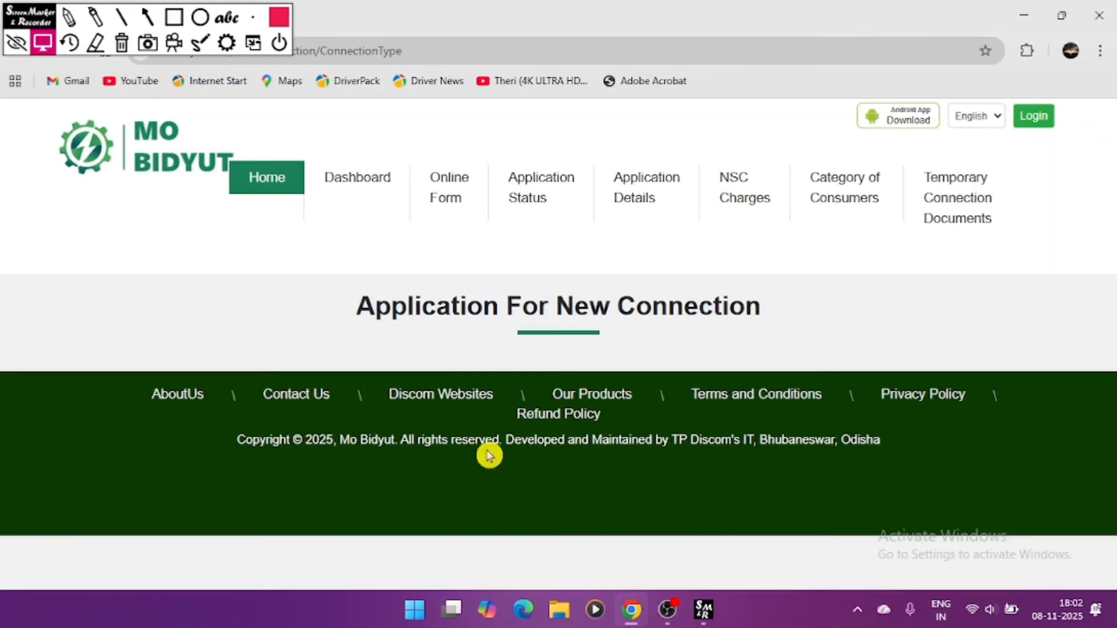
pyautogui.click(484, 415)
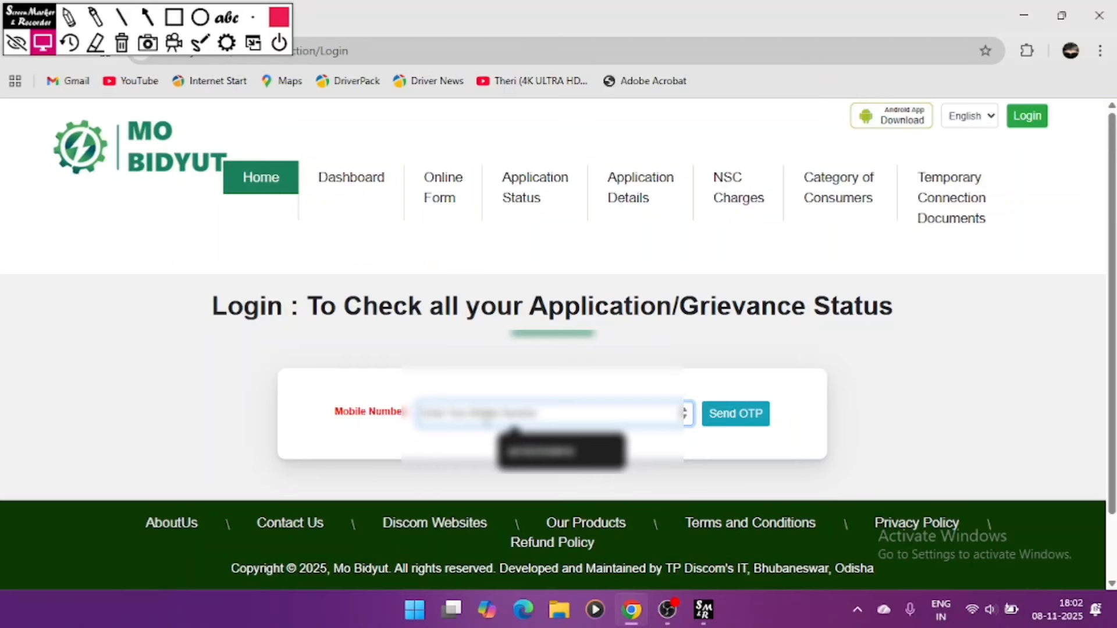
pyautogui.write('•••')
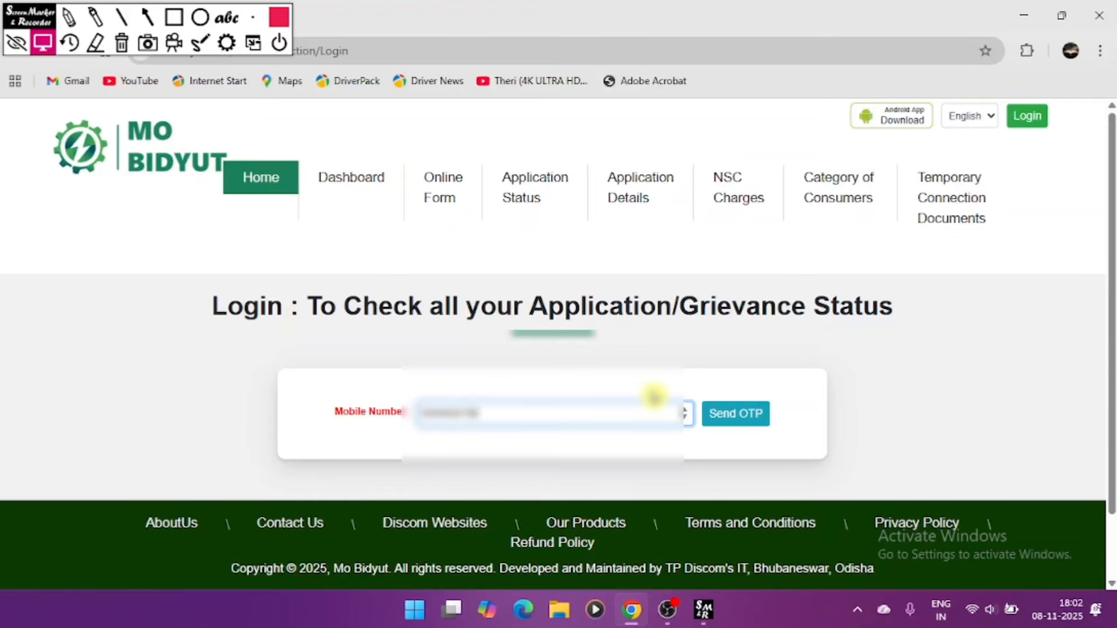
# - Outline the mobile number field with a red rectangle and request the OTP for that number
pyautogui.click(174, 17)
pyautogui.moveTo(410, 400)
pyautogui.mouseDown()
pyautogui.moveTo(647, 428)
pyautogui.moveTo(676, 448)
pyautogui.mouseUp()
pyautogui.click(43, 43)
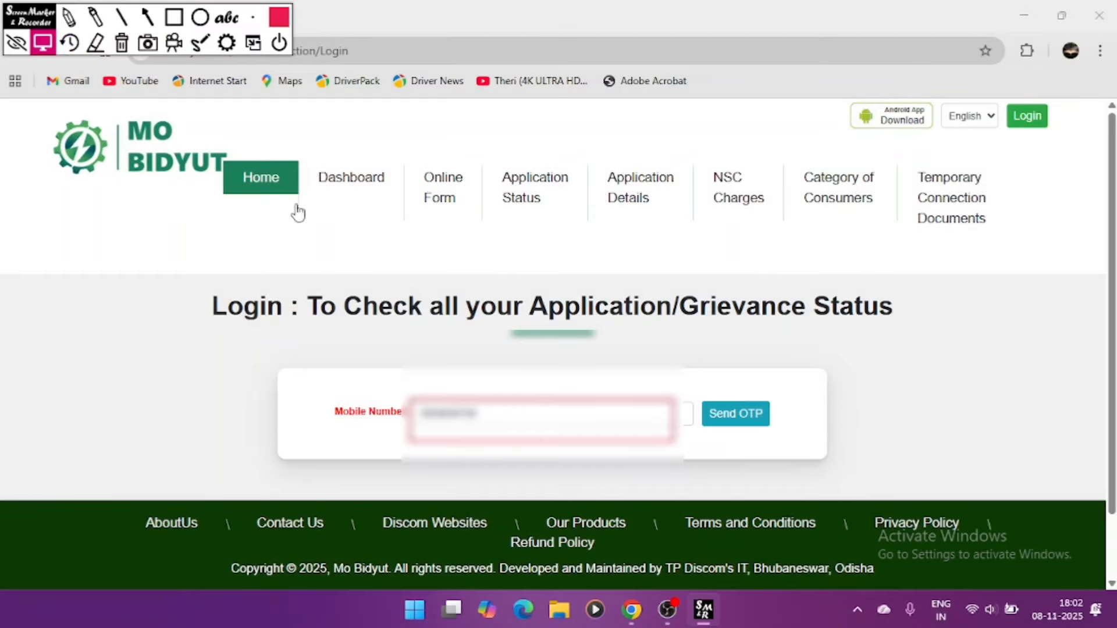
pyautogui.click(737, 415)
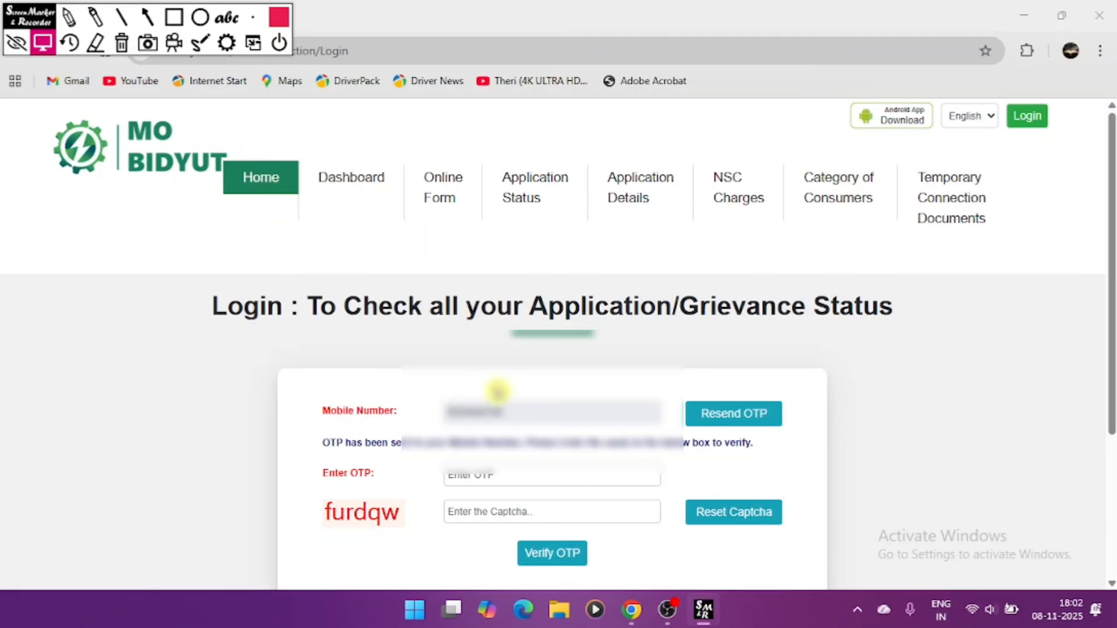
# - Verify the login with the captcha text and the OTP, and dismiss the browser's offer to save the password
pyautogui.scroll(-1, 546, 425)
pyautogui.click(572, 445)
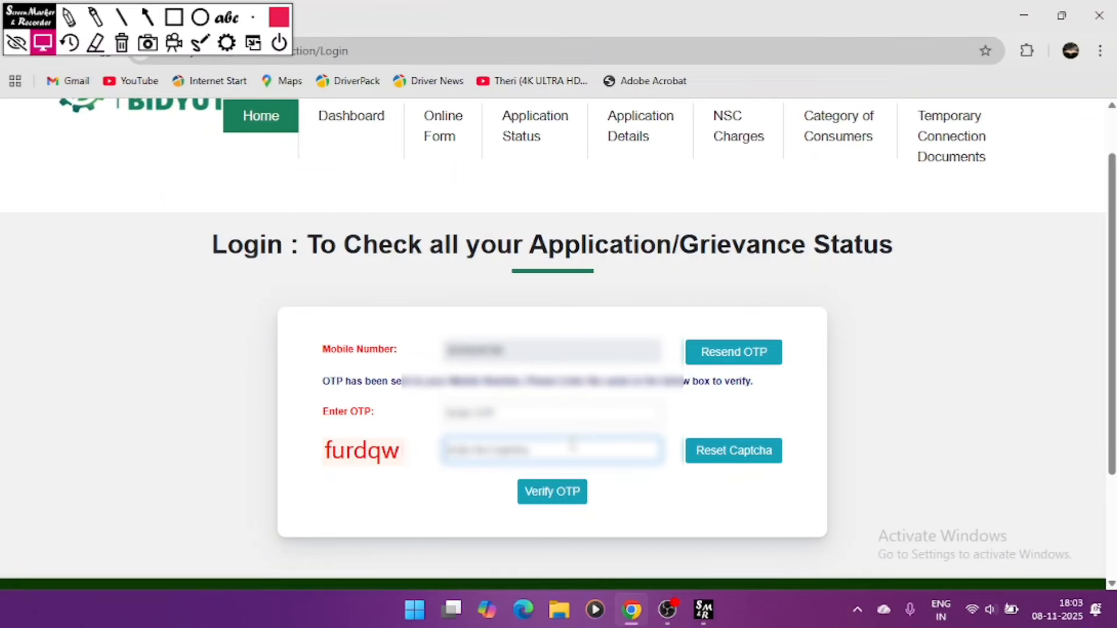
pyautogui.write('f')
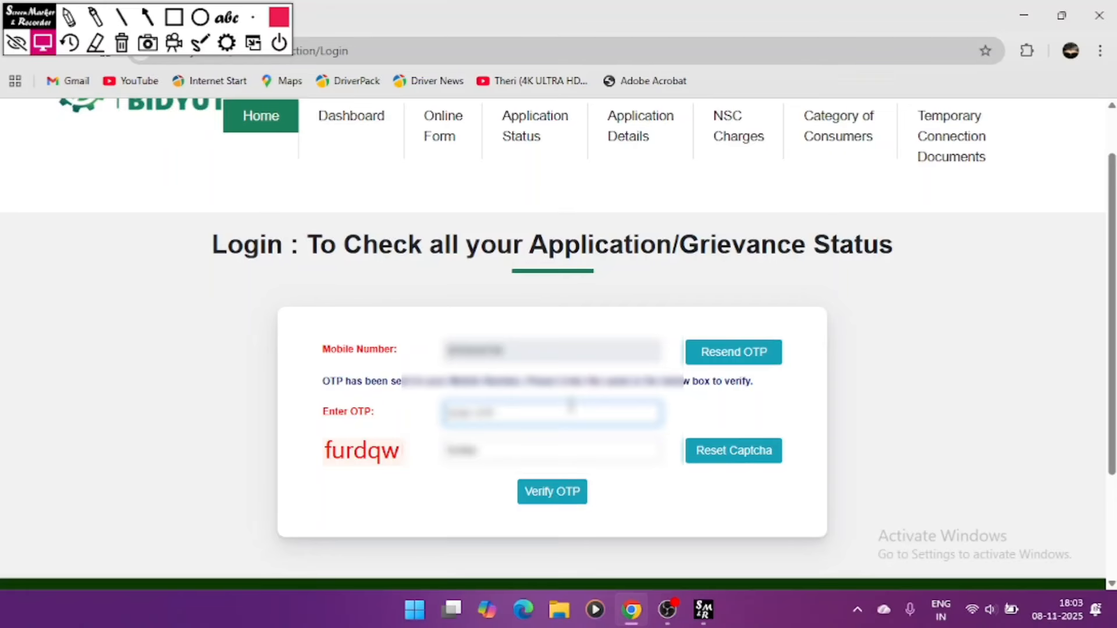
pyautogui.write('1')
pyautogui.click(576, 489)
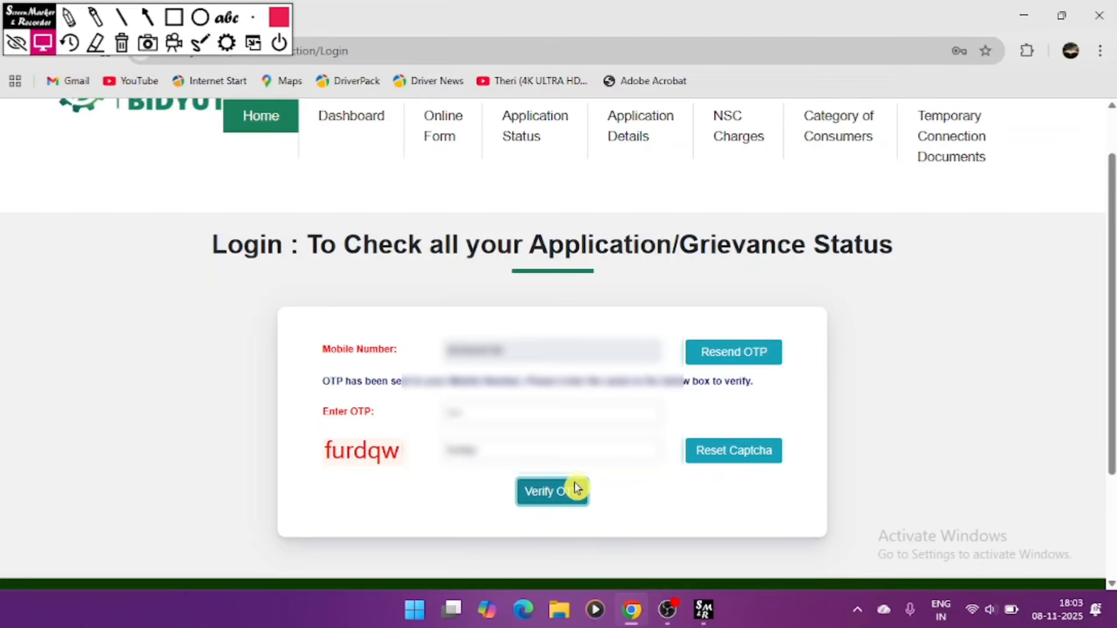
pyautogui.click(539, 494)
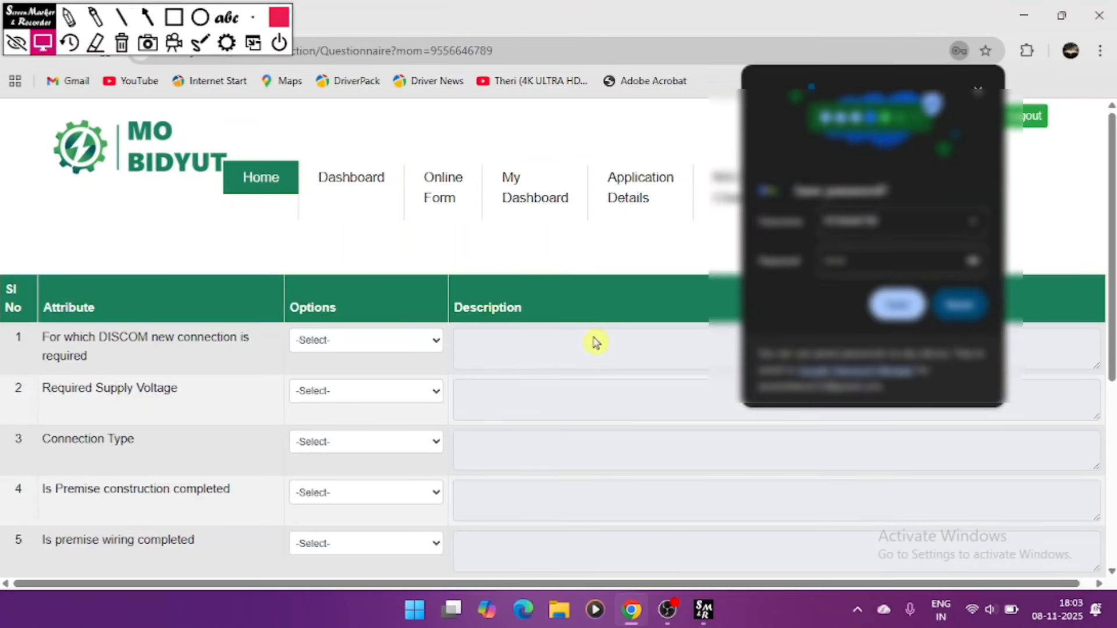
pyautogui.click(957, 304)
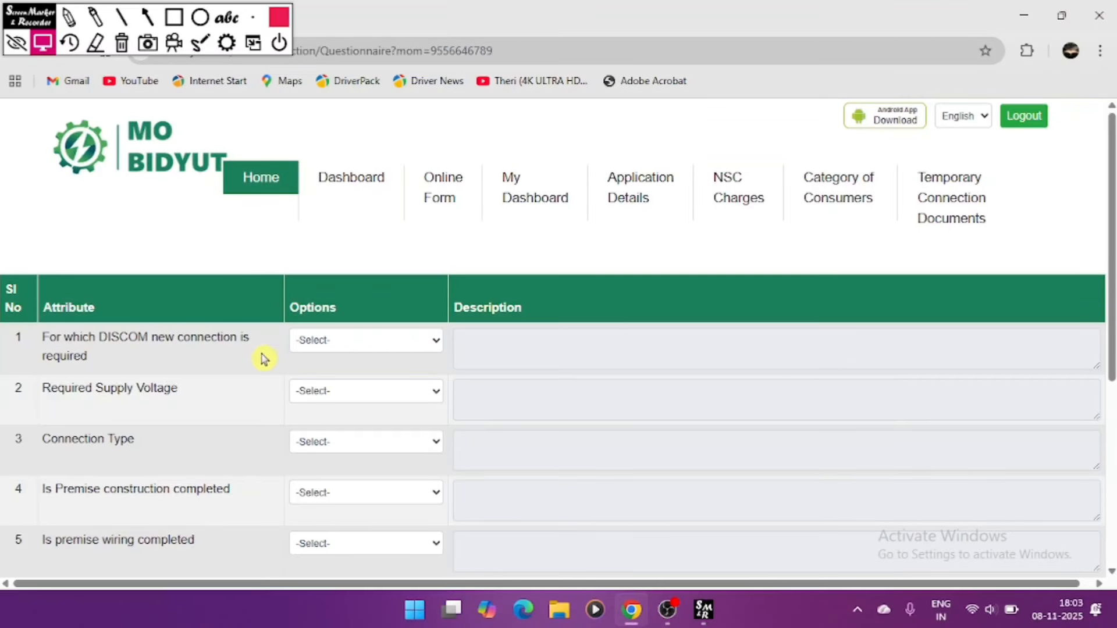
# - Set the DISCOM for the new connection to TPCODL and the required supply voltage to LT 1 PH
pyautogui.click(372, 346)
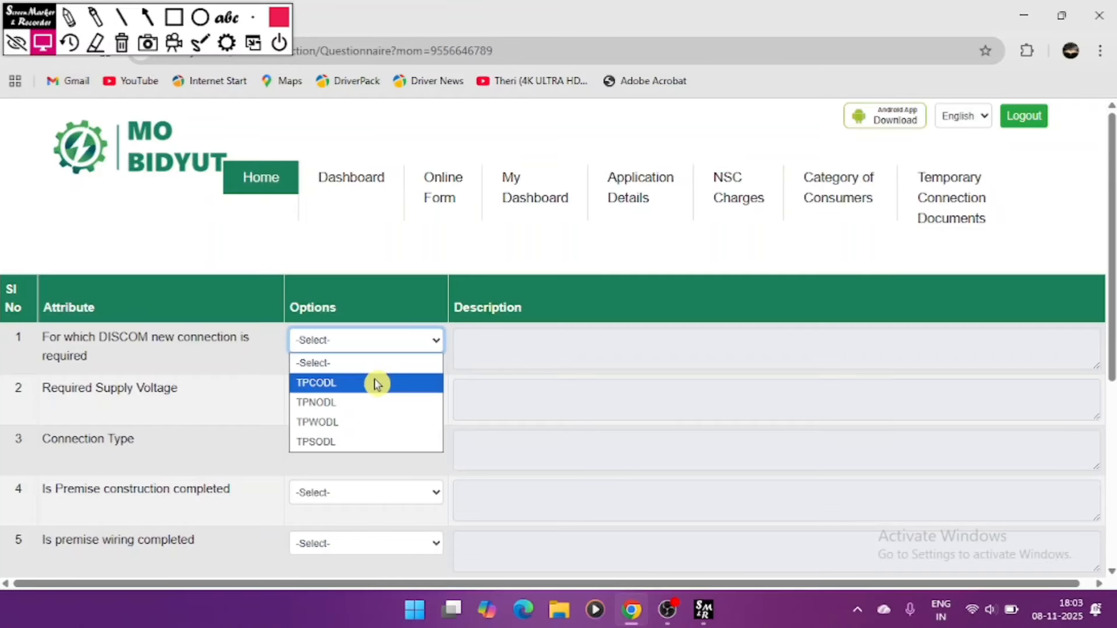
pyautogui.click(377, 384)
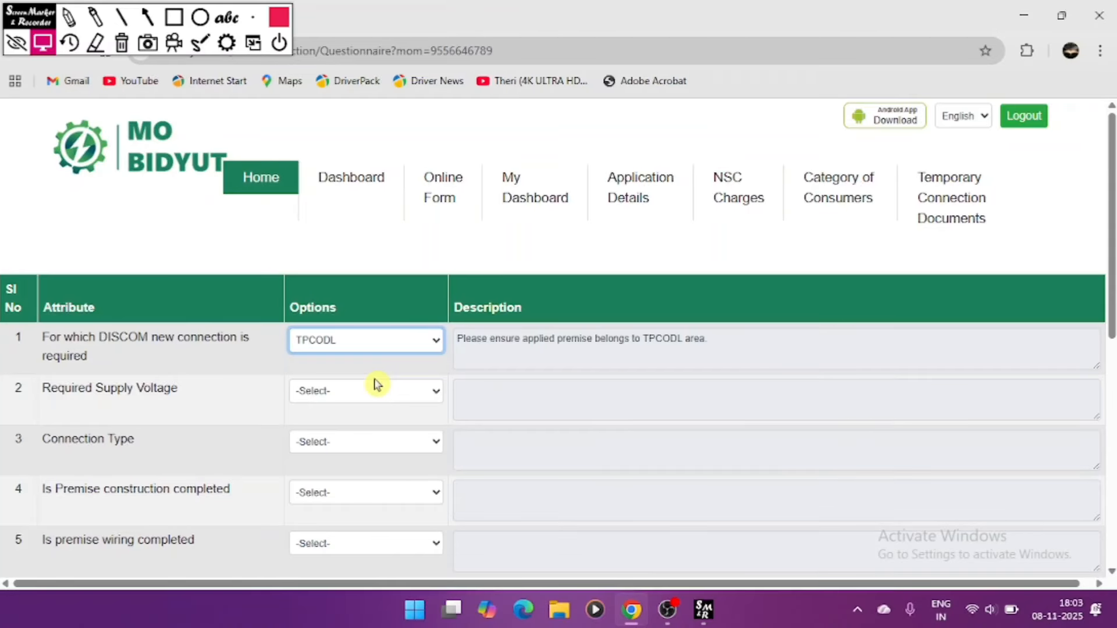
pyautogui.click(399, 394)
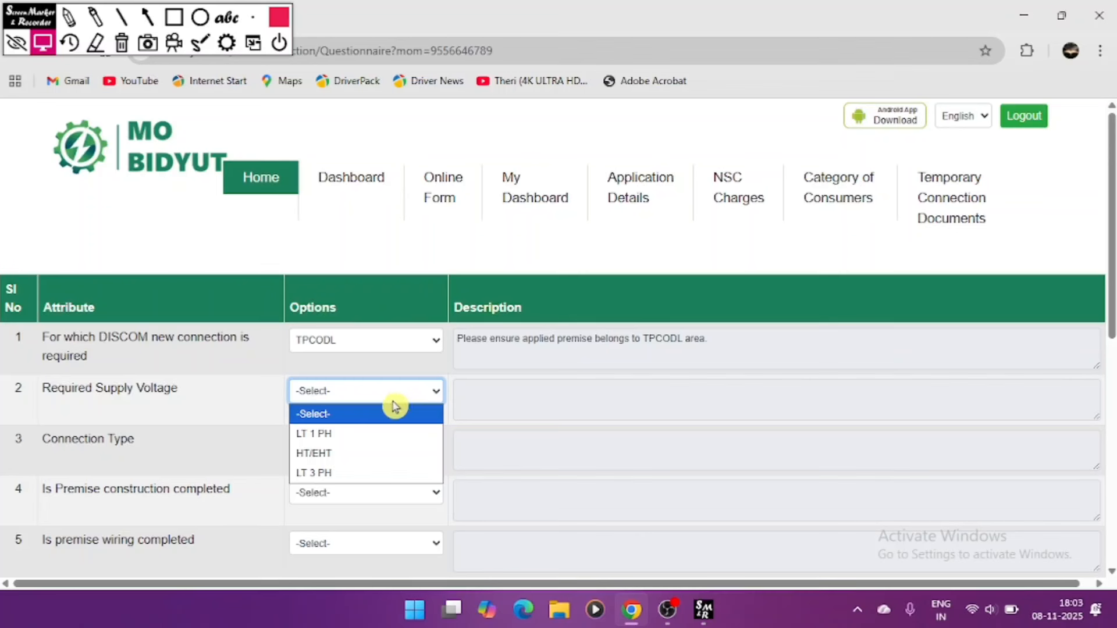
pyautogui.click(355, 433)
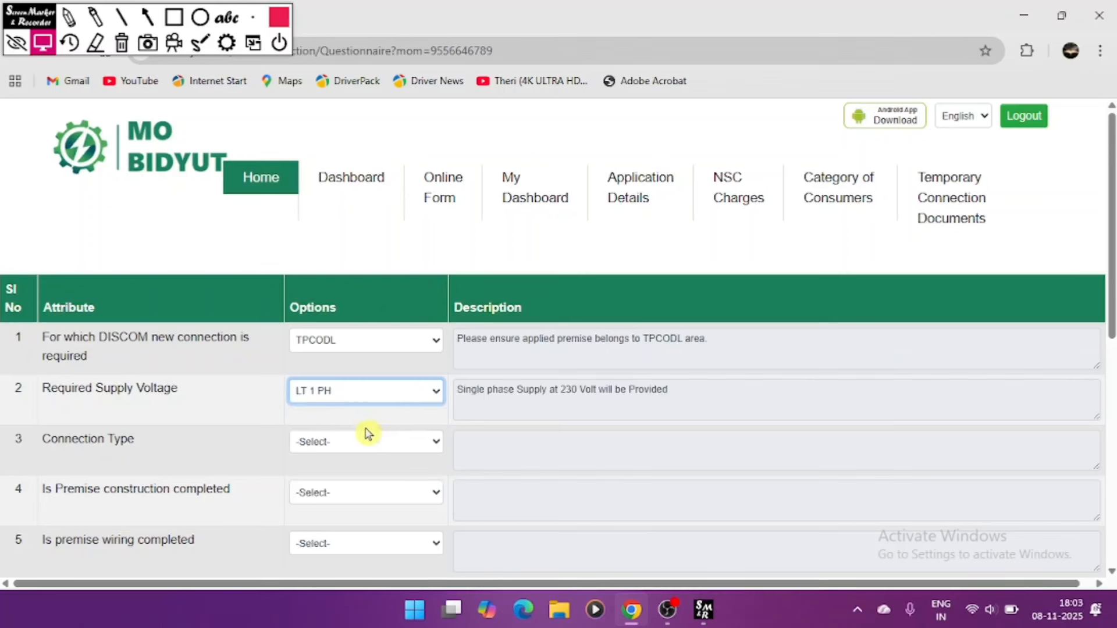
# - Outline the Required Supply Voltage and Connection Type rows with red rectangles and clear the markings
pyautogui.click(173, 16)
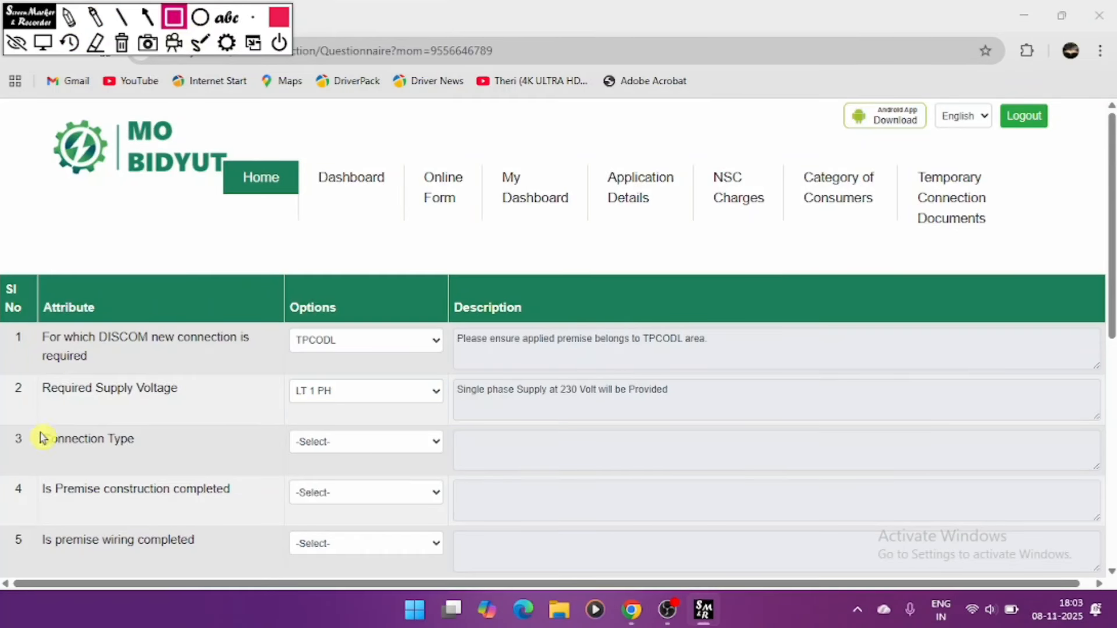
pyautogui.moveTo(34, 371)
pyautogui.mouseDown()
pyautogui.moveTo(424, 416)
pyautogui.moveTo(500, 402)
pyautogui.mouseUp()
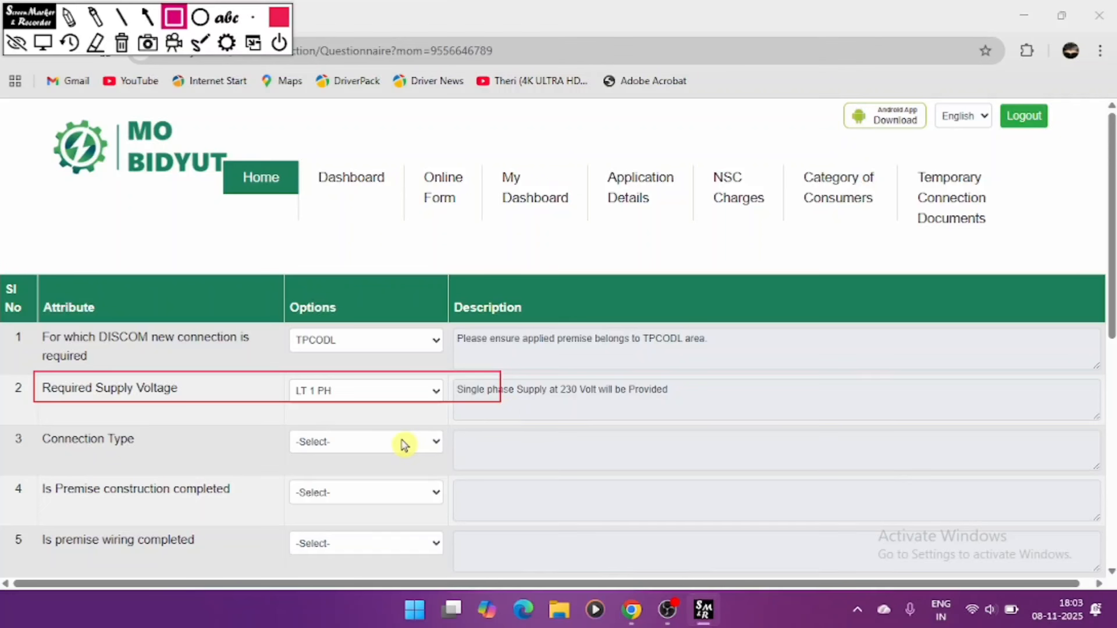
pyautogui.moveTo(41, 426)
pyautogui.mouseDown()
pyautogui.moveTo(140, 461)
pyautogui.moveTo(486, 463)
pyautogui.mouseUp()
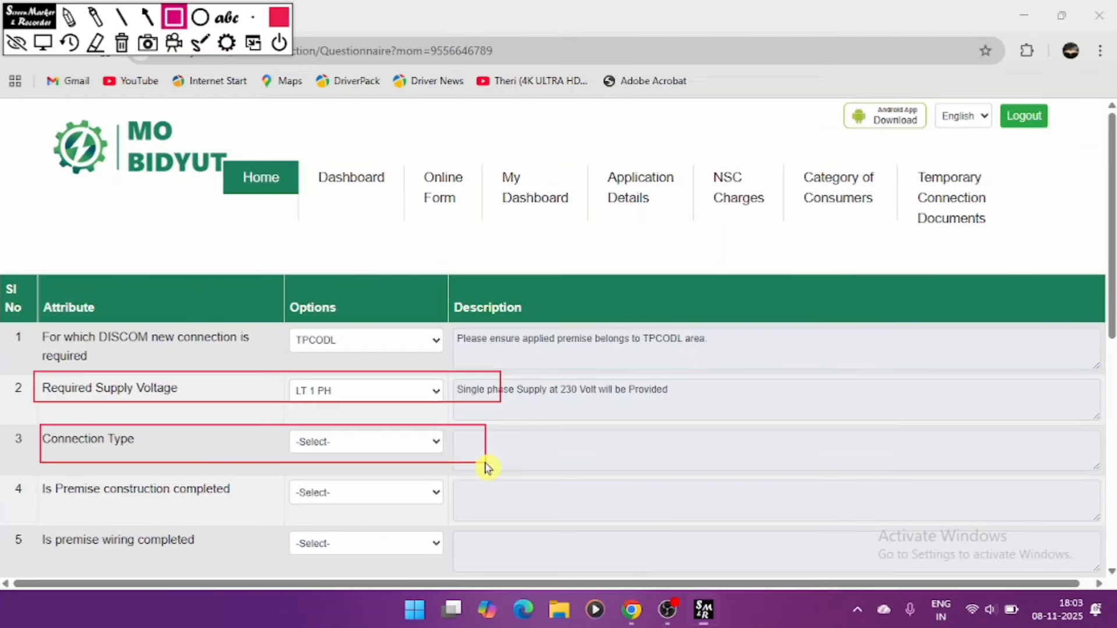
pyautogui.click(118, 47)
# - Outline the premise construction and premise wiring questions with red rectangles and clear the markings
pyautogui.moveTo(42, 469)
pyautogui.mouseDown()
pyautogui.moveTo(256, 531)
pyautogui.moveTo(462, 516)
pyautogui.mouseUp()
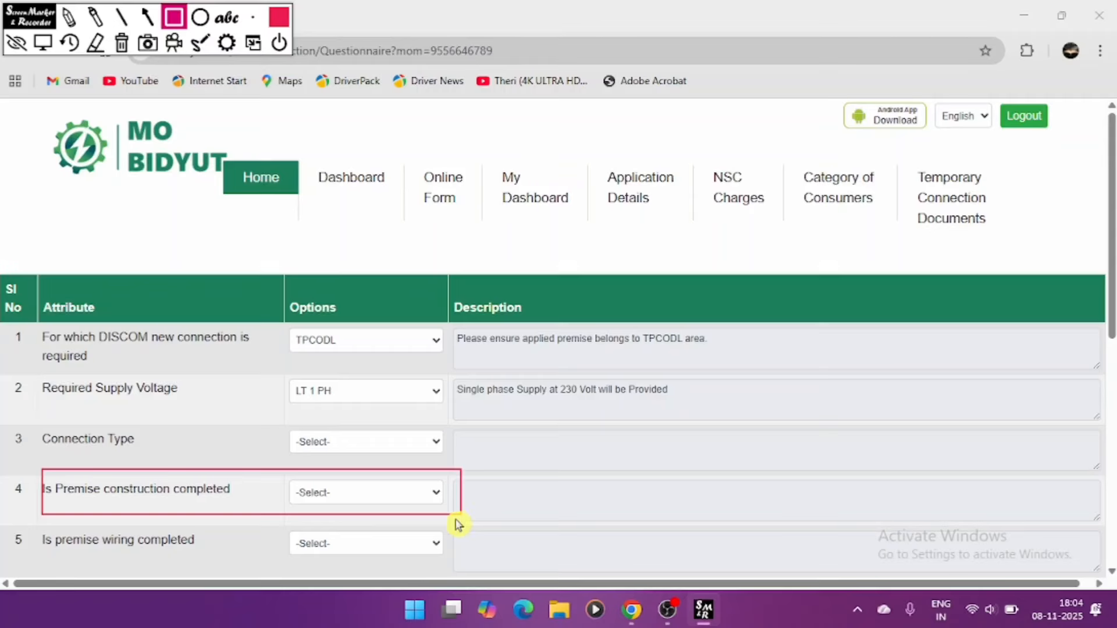
pyautogui.moveTo(36, 531)
pyautogui.mouseDown()
pyautogui.moveTo(229, 576)
pyautogui.moveTo(472, 576)
pyautogui.mouseUp()
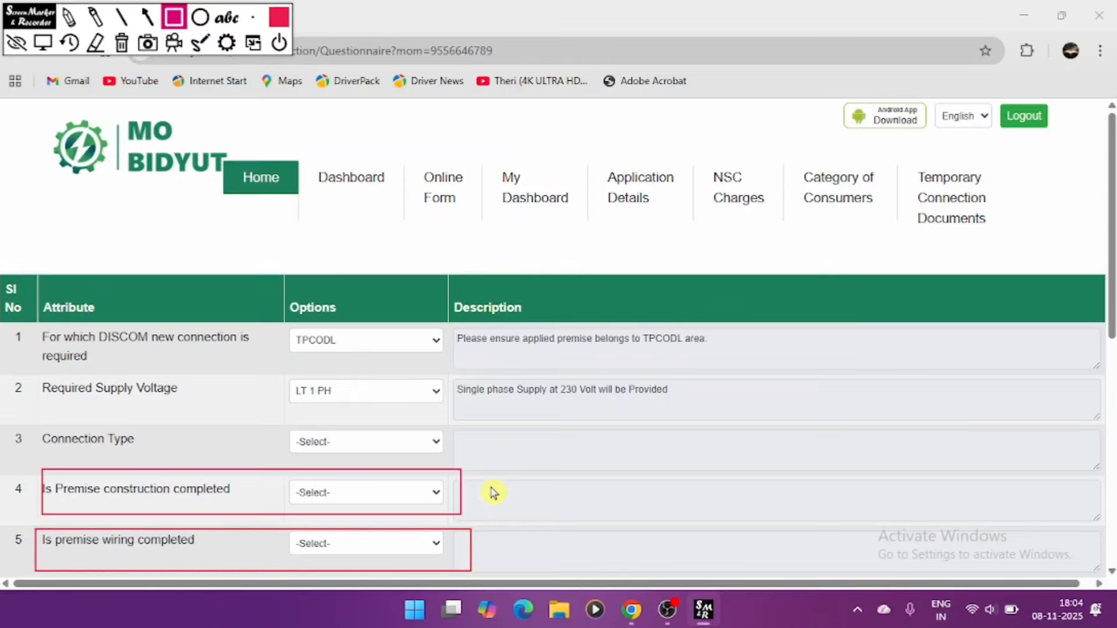
pyautogui.click(121, 42)
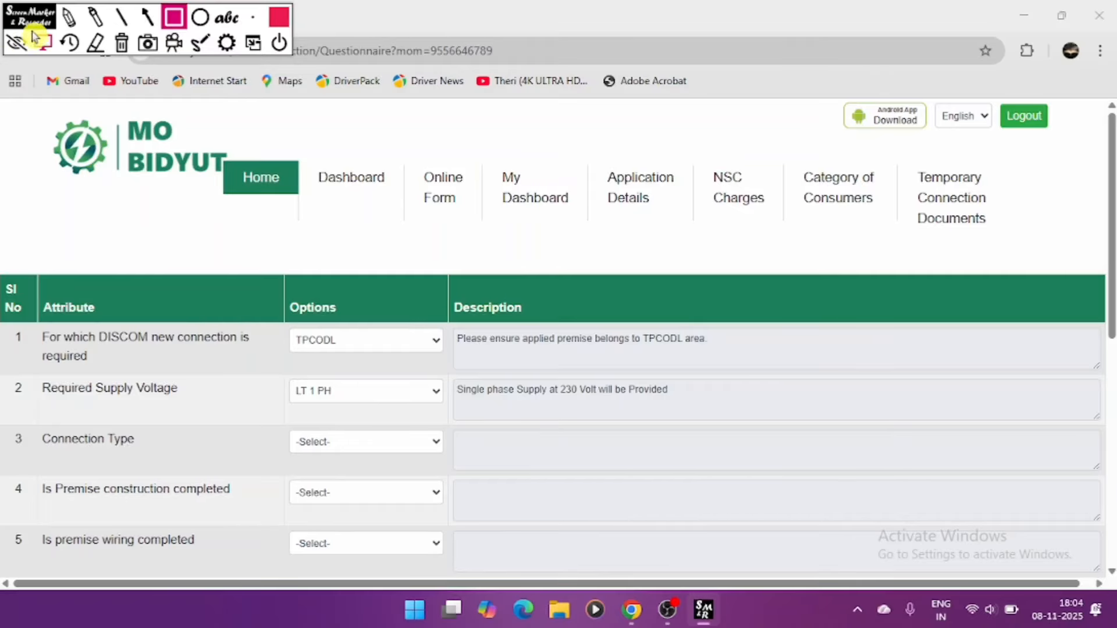
# - Outline questions 6 and 7, on an existing connection in the premises and the nearest pole within 30 meters, with red rectangles
pyautogui.click(43, 44)
pyautogui.scroll(-7, 214, 294)
pyautogui.scroll(3, 67, 324)
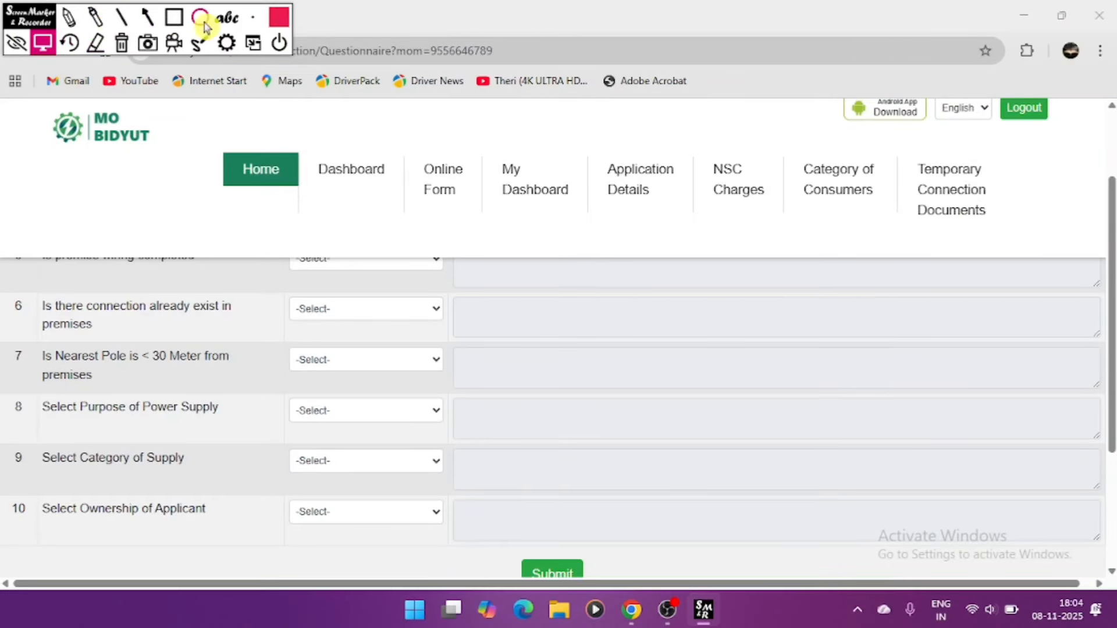
pyautogui.click(174, 17)
pyautogui.moveTo(39, 289)
pyautogui.mouseDown()
pyautogui.moveTo(90, 347)
pyautogui.moveTo(461, 345)
pyautogui.mouseUp()
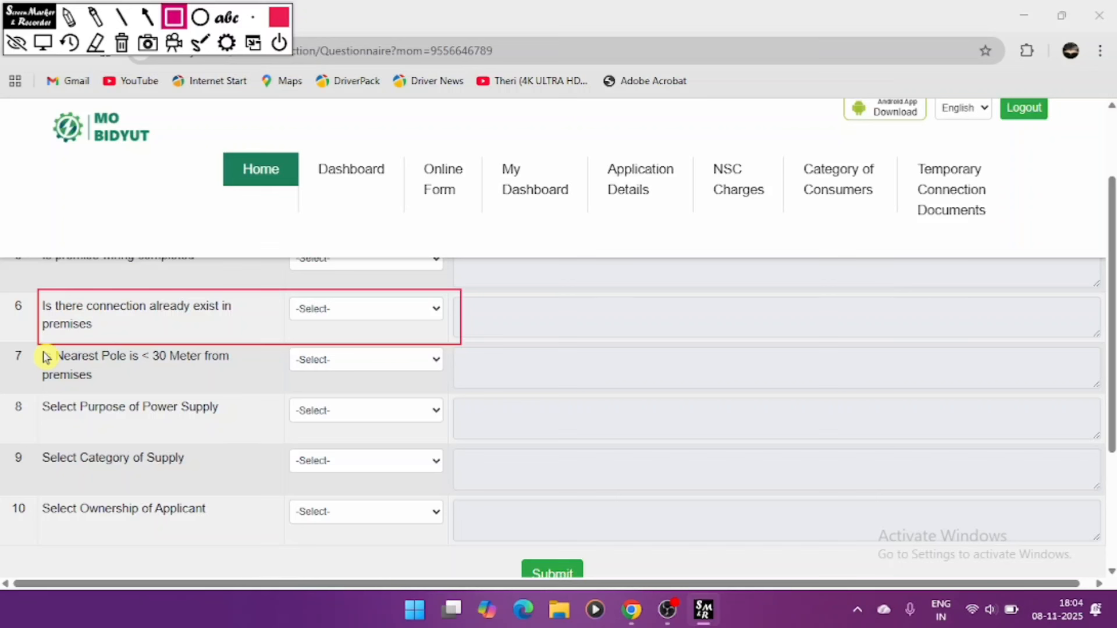
pyautogui.moveTo(44, 352)
pyautogui.mouseDown()
pyautogui.moveTo(88, 424)
pyautogui.moveTo(469, 391)
pyautogui.mouseUp()
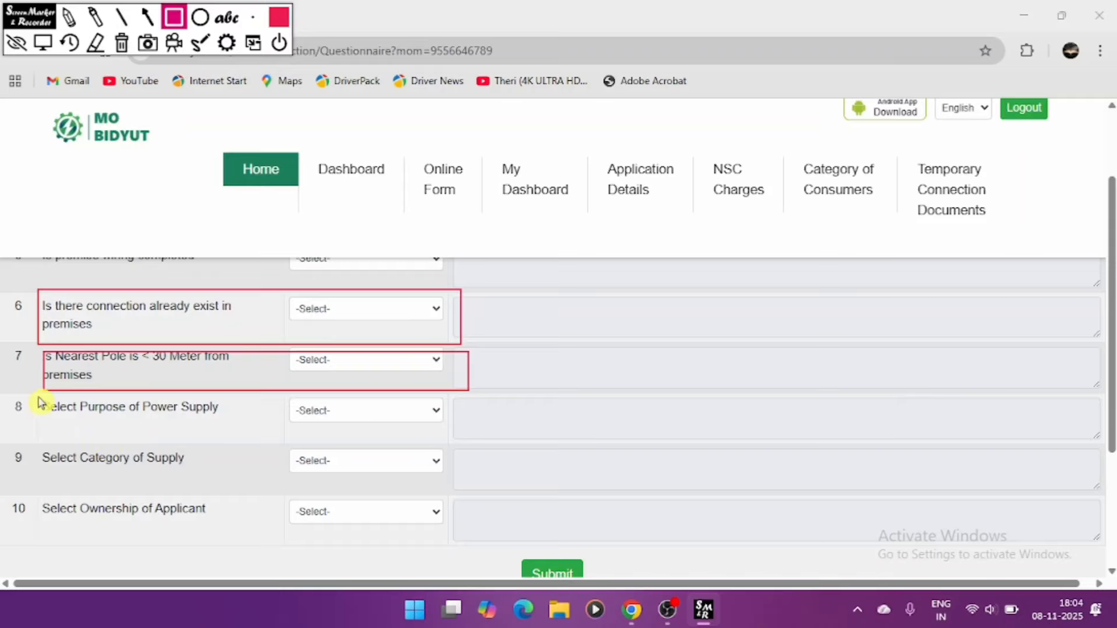
# - Outline question 8, Select Purpose of Power Supply, with a red rectangle and check the answer options of questions 8 and 7
pyautogui.moveTo(38, 401)
pyautogui.mouseDown()
pyautogui.moveTo(52, 421)
pyautogui.moveTo(277, 474)
pyautogui.moveTo(449, 442)
pyautogui.mouseUp()
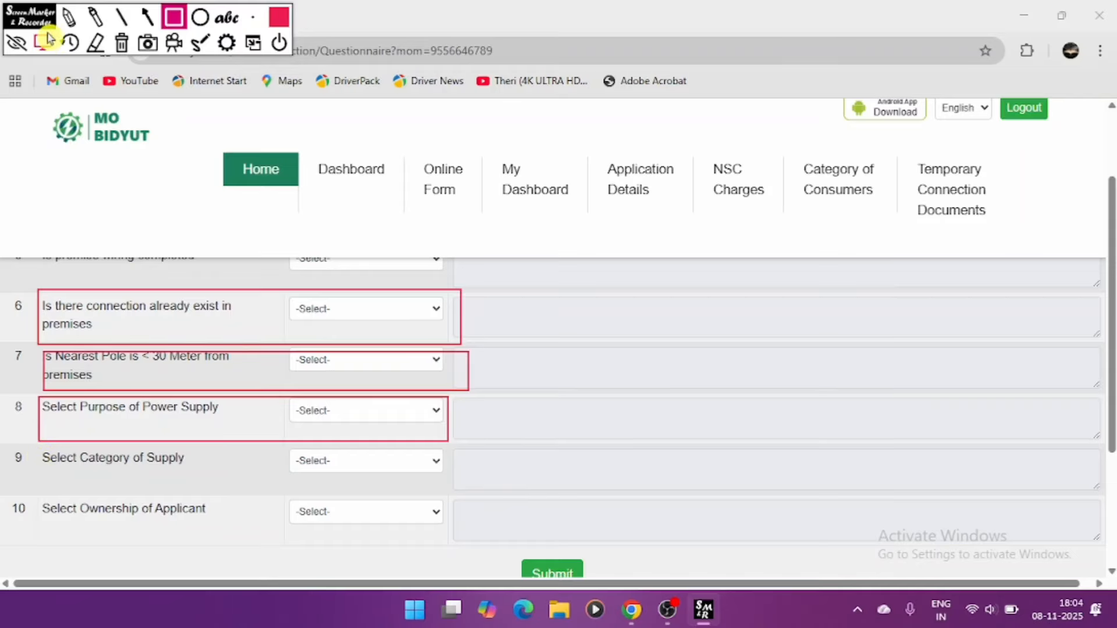
pyautogui.click(43, 42)
pyautogui.click(332, 411)
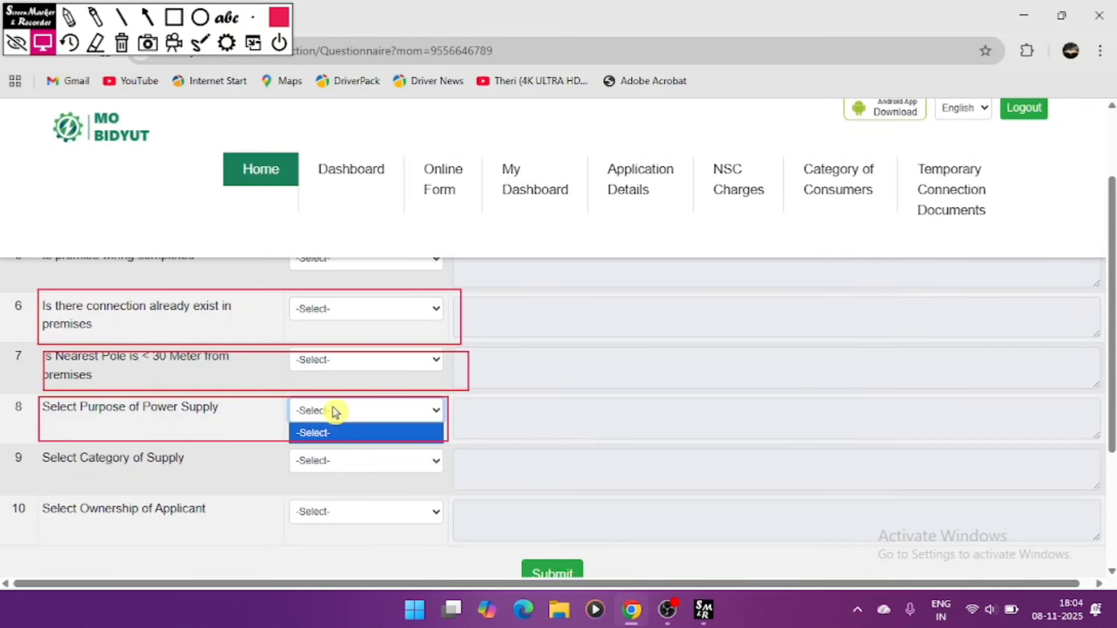
pyautogui.click(332, 413)
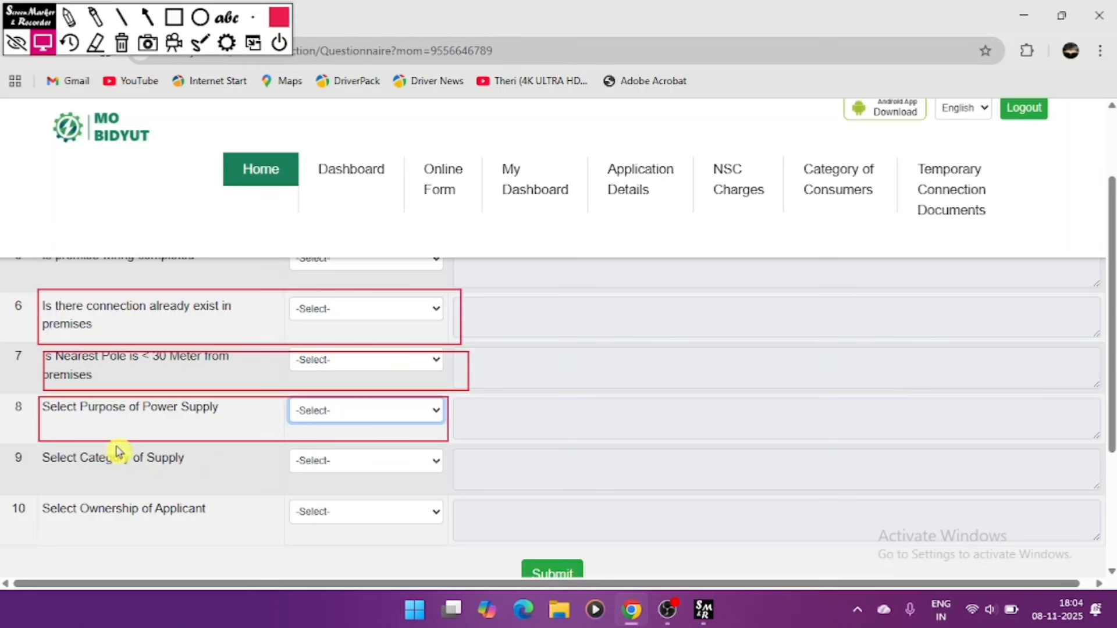
pyautogui.click(355, 359)
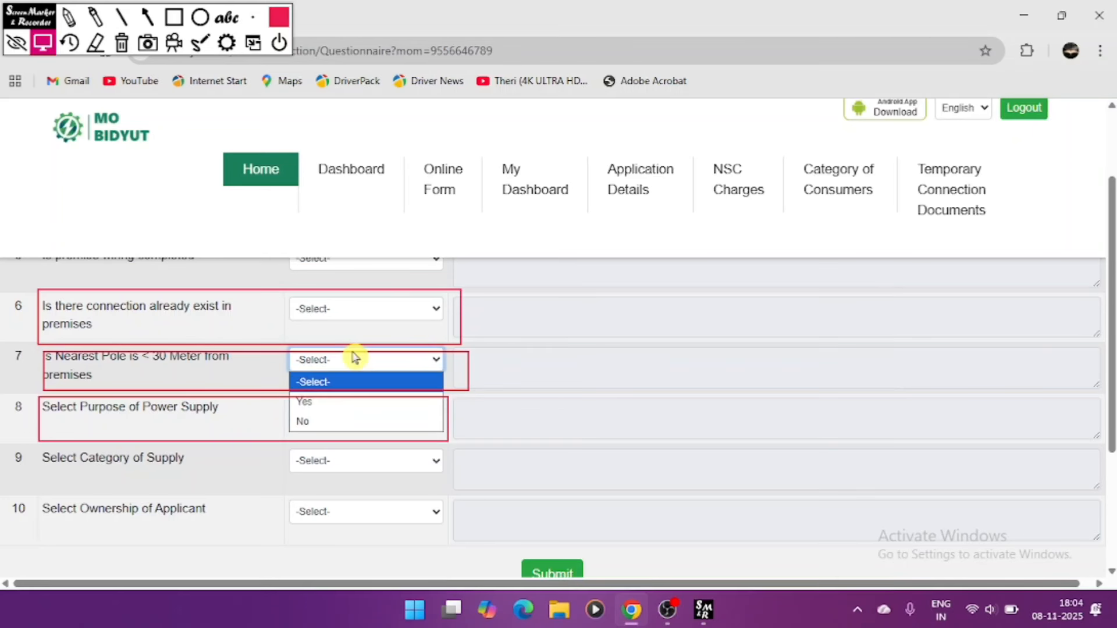
pyautogui.click(356, 359)
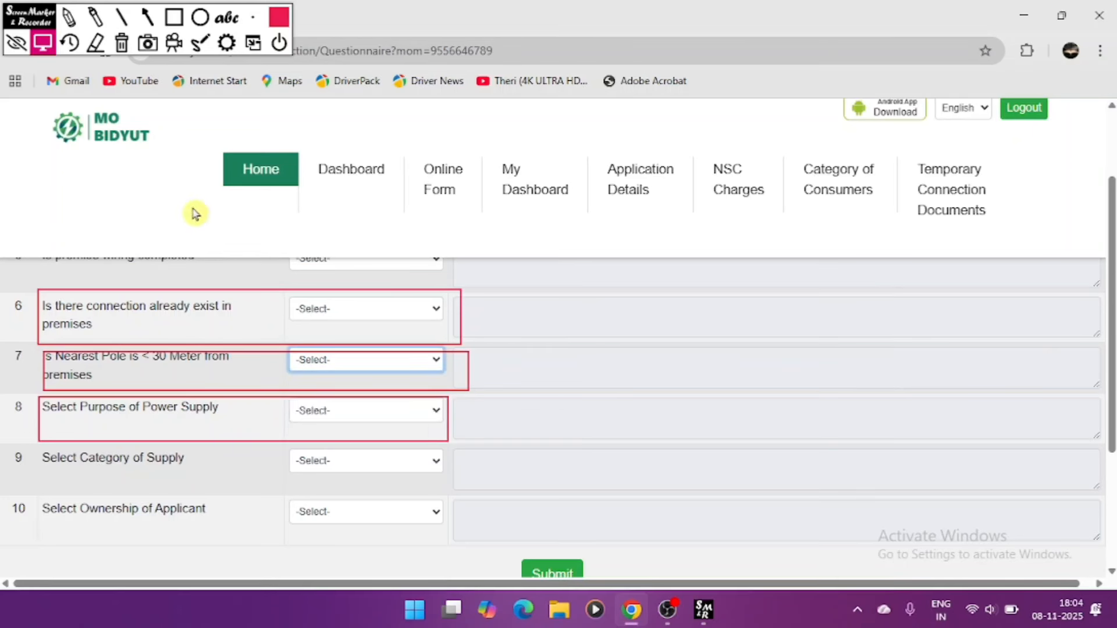
# - Outline questions 9 and 10, on category of supply and ownership of applicant, with red rectangles and clear all markings
pyautogui.click(173, 17)
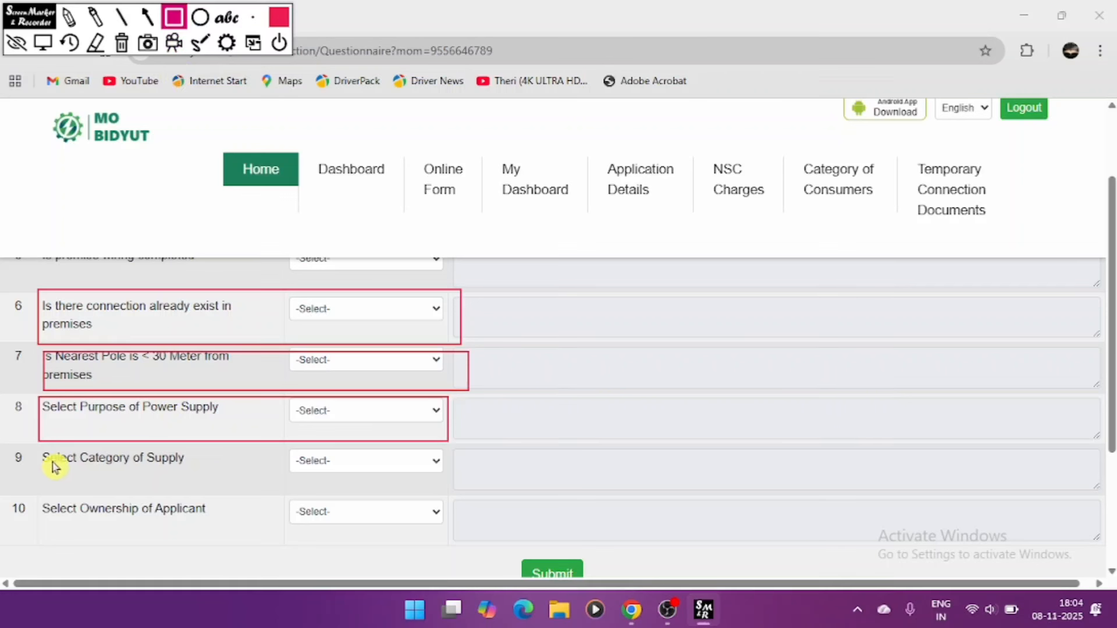
pyautogui.moveTo(42, 452)
pyautogui.mouseDown()
pyautogui.moveTo(424, 495)
pyautogui.moveTo(472, 489)
pyautogui.mouseUp()
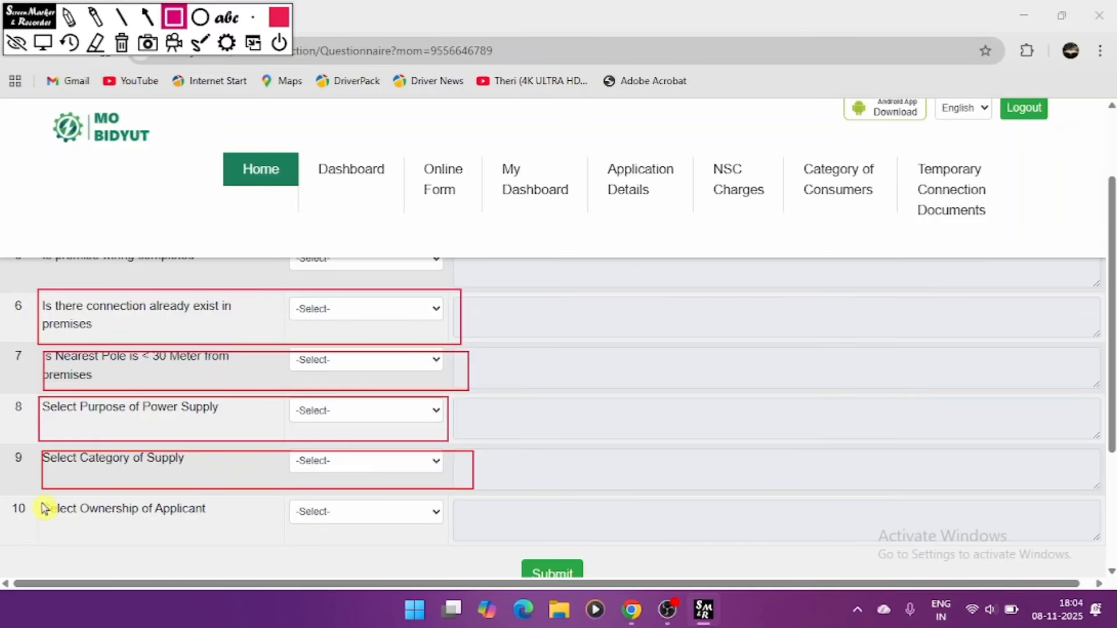
pyautogui.moveTo(42, 504)
pyautogui.mouseDown()
pyautogui.moveTo(252, 553)
pyautogui.moveTo(466, 537)
pyautogui.mouseUp()
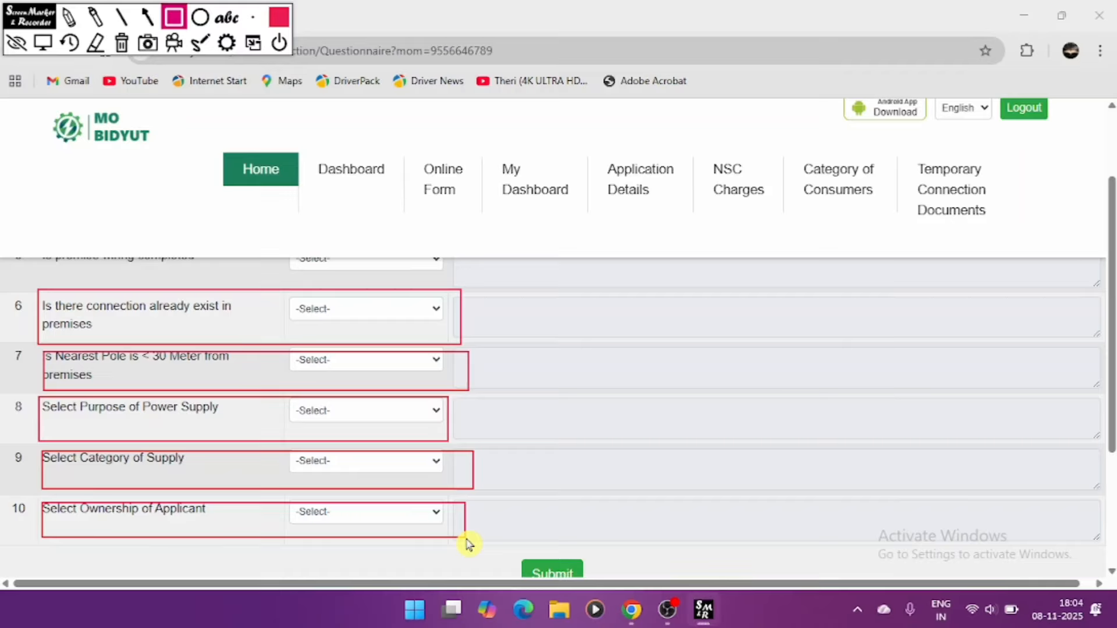
pyautogui.click(121, 45)
pyautogui.click(42, 42)
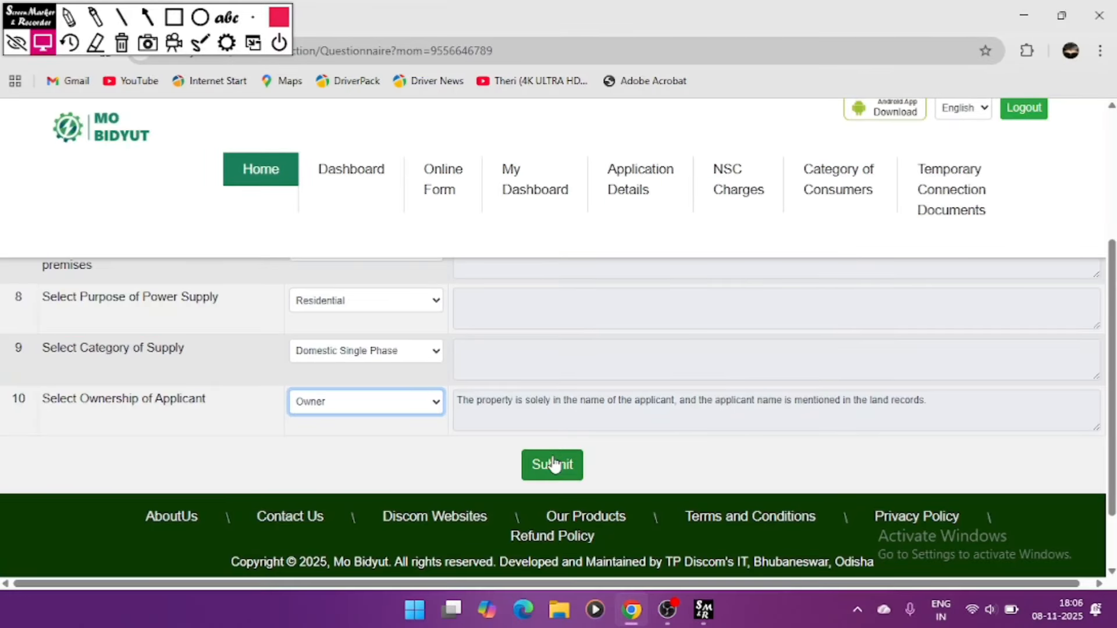
# - Submit the completed questionnaire and review the required documents and the file format and size limits for uploading
pyautogui.click(554, 463)
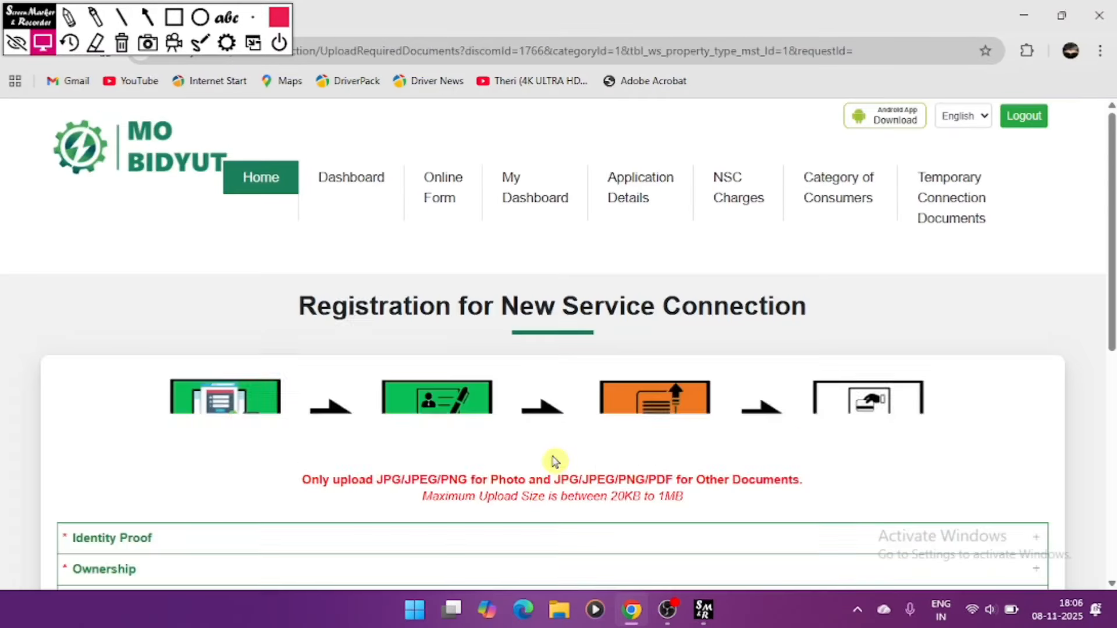
pyautogui.scroll(-2, 554, 462)
pyautogui.scroll(2, 553, 462)
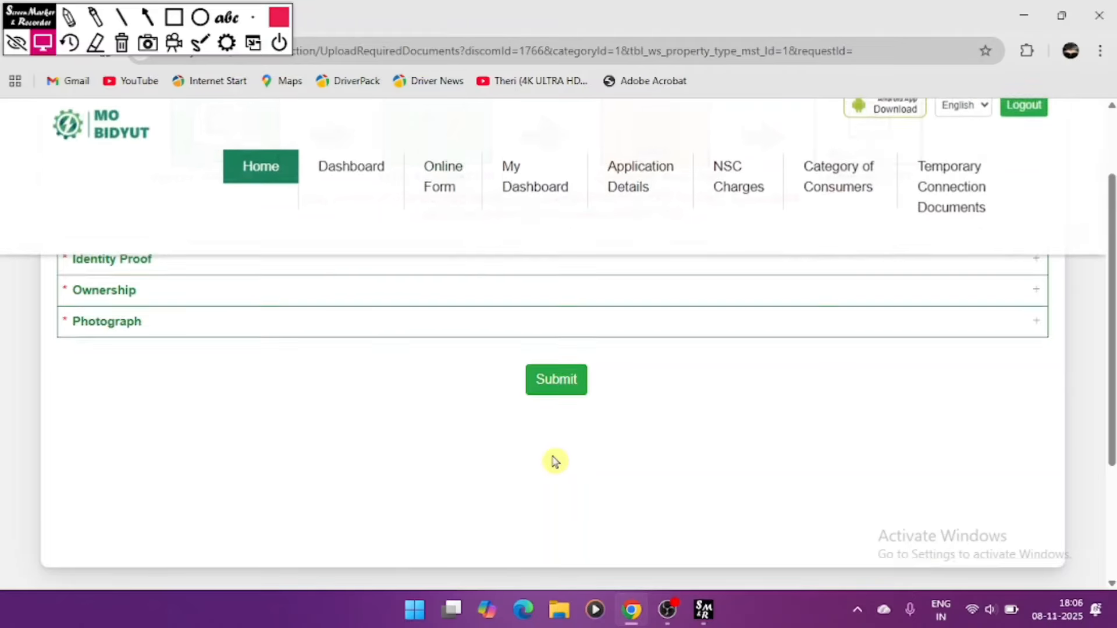
pyautogui.scroll(-2, 544, 476)
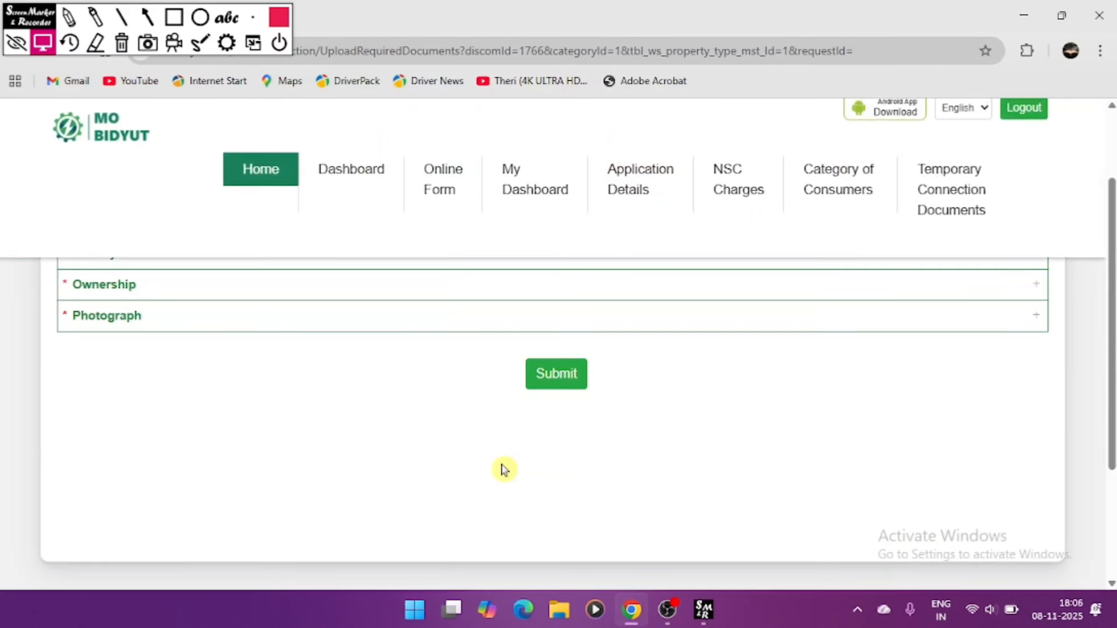
pyautogui.scroll(5, 501, 468)
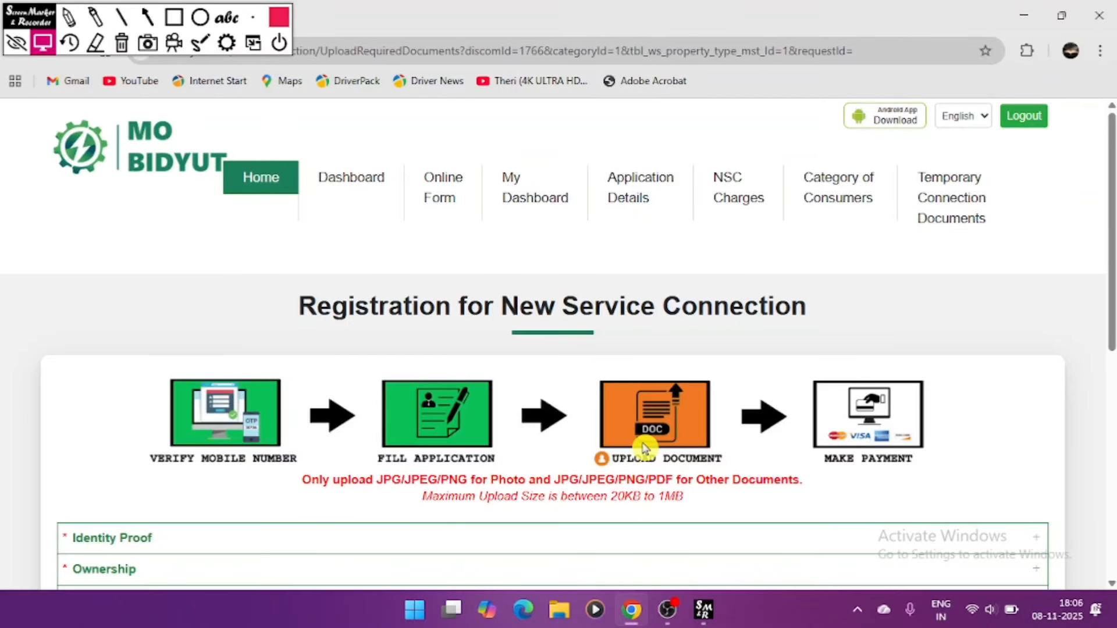
pyautogui.scroll(-2, 644, 448)
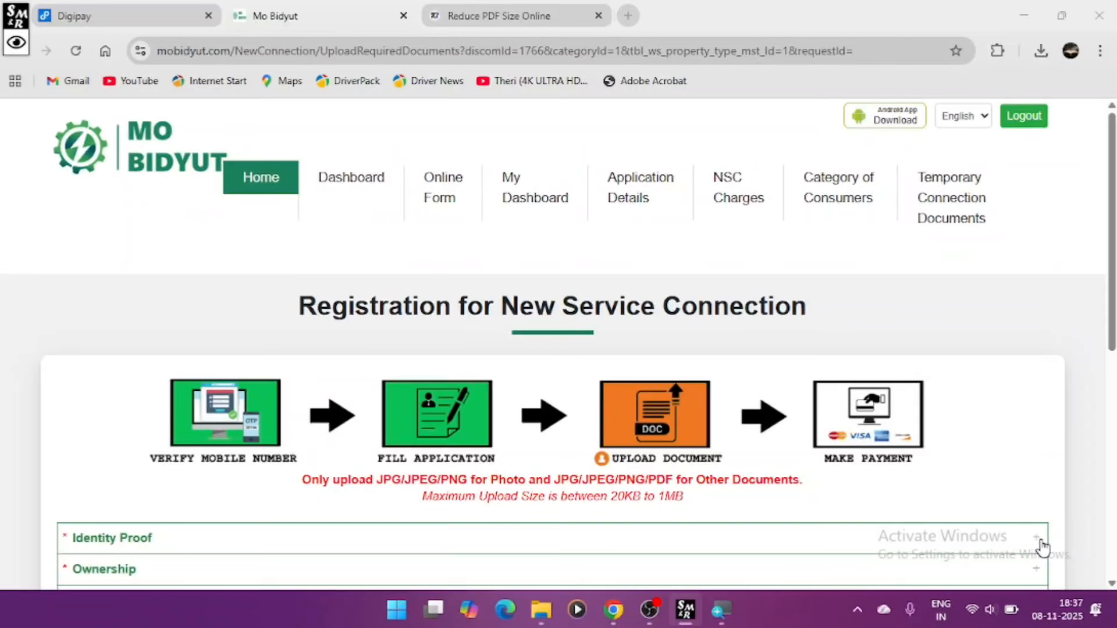
pyautogui.scroll(-5, 1041, 526)
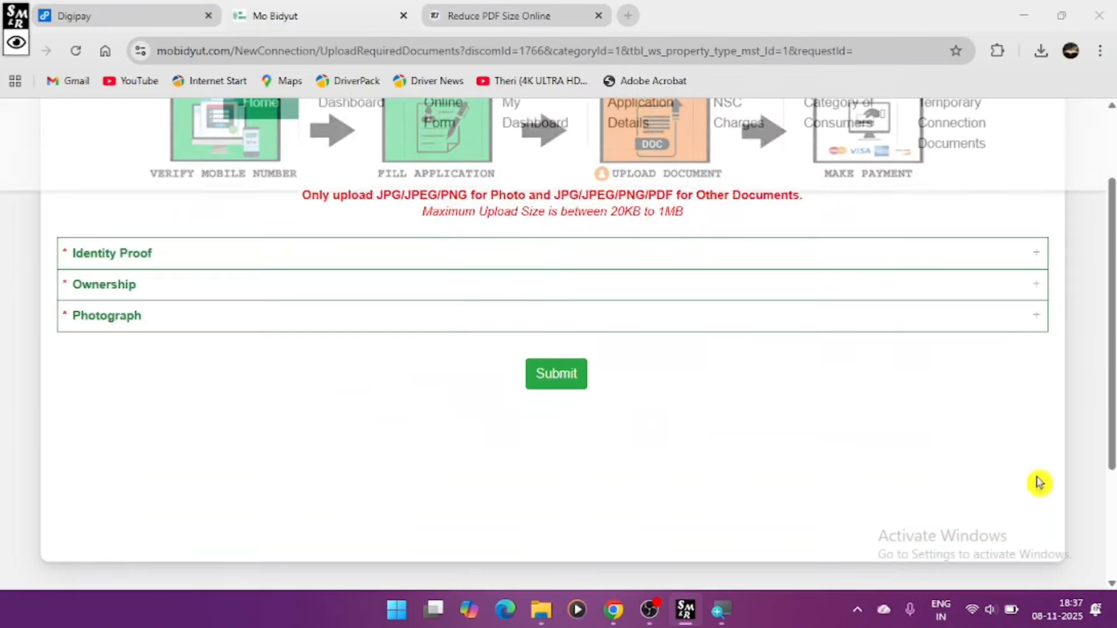
pyautogui.scroll(5, 1039, 299)
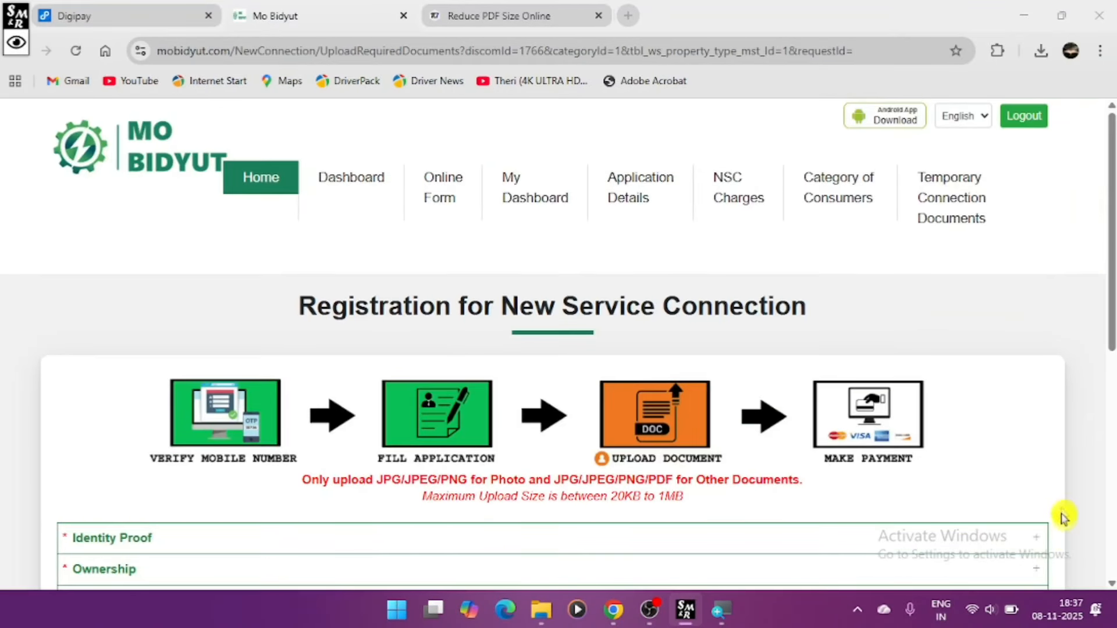
# - Set the Identity Proof document type to Aadhaar Card and choose the most recent EAadhaar PDF from Downloads
pyautogui.click(1032, 541)
pyautogui.scroll(-5, 890, 516)
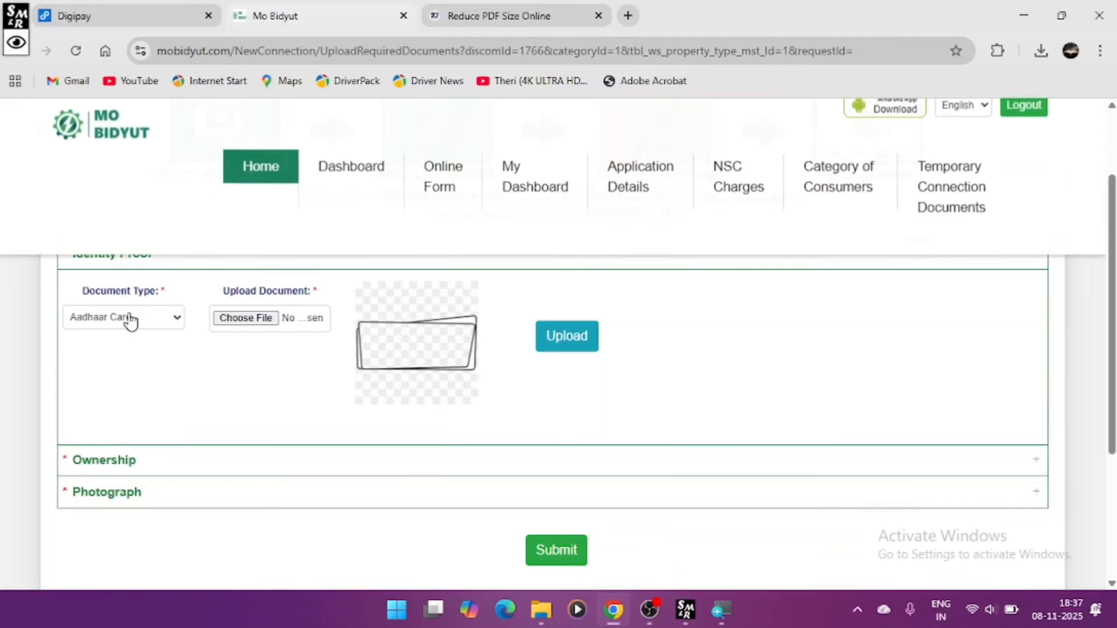
pyautogui.click(128, 319)
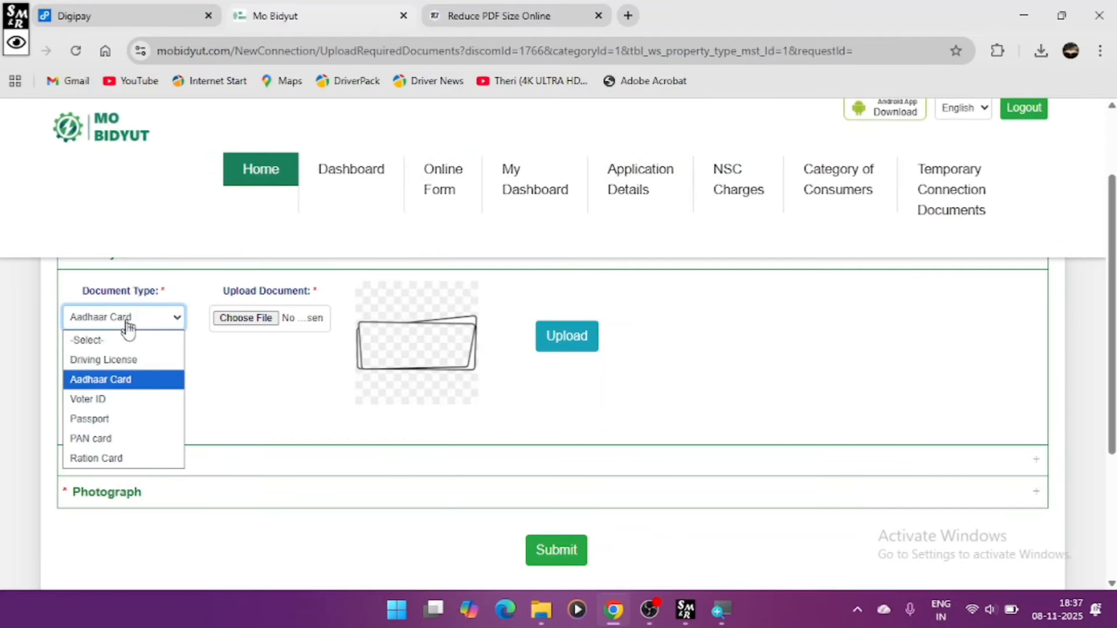
pyautogui.click(126, 389)
pyautogui.click(243, 321)
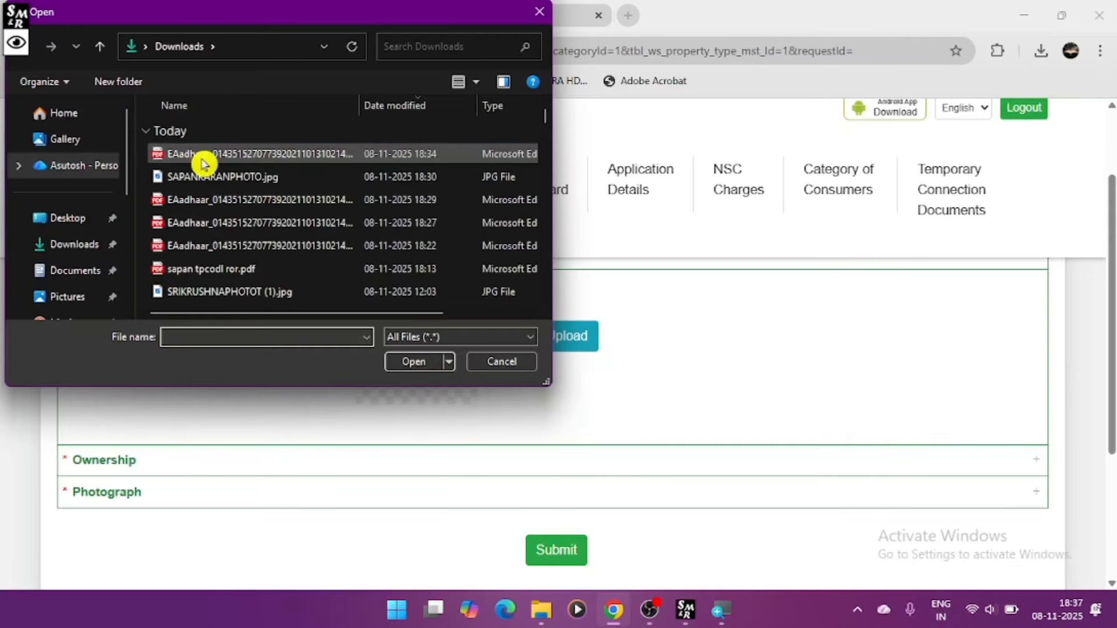
pyautogui.click(201, 154)
pyautogui.click(414, 361)
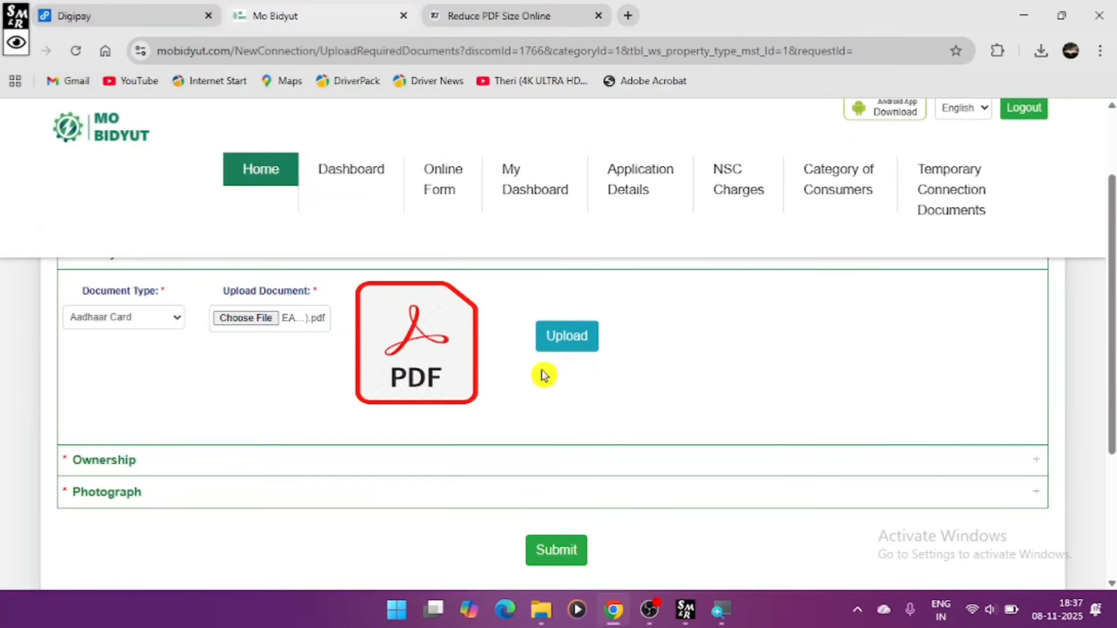
# - Upload the Aadhaar identity proof and verify it with the OTP received on the registered mobile number
pyautogui.click(586, 349)
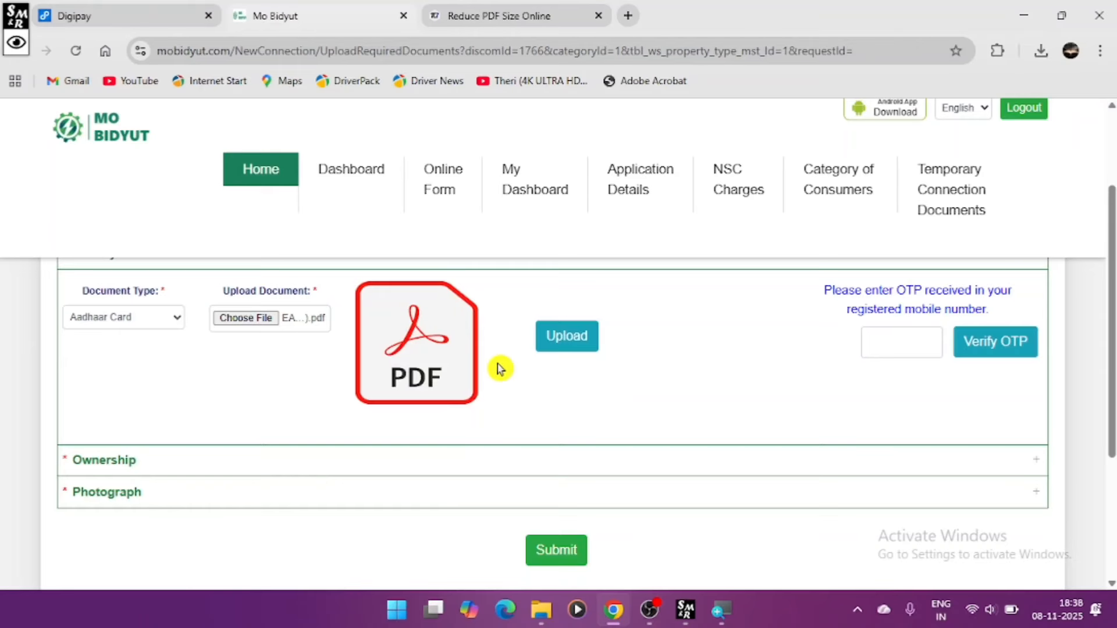
pyautogui.click(896, 343)
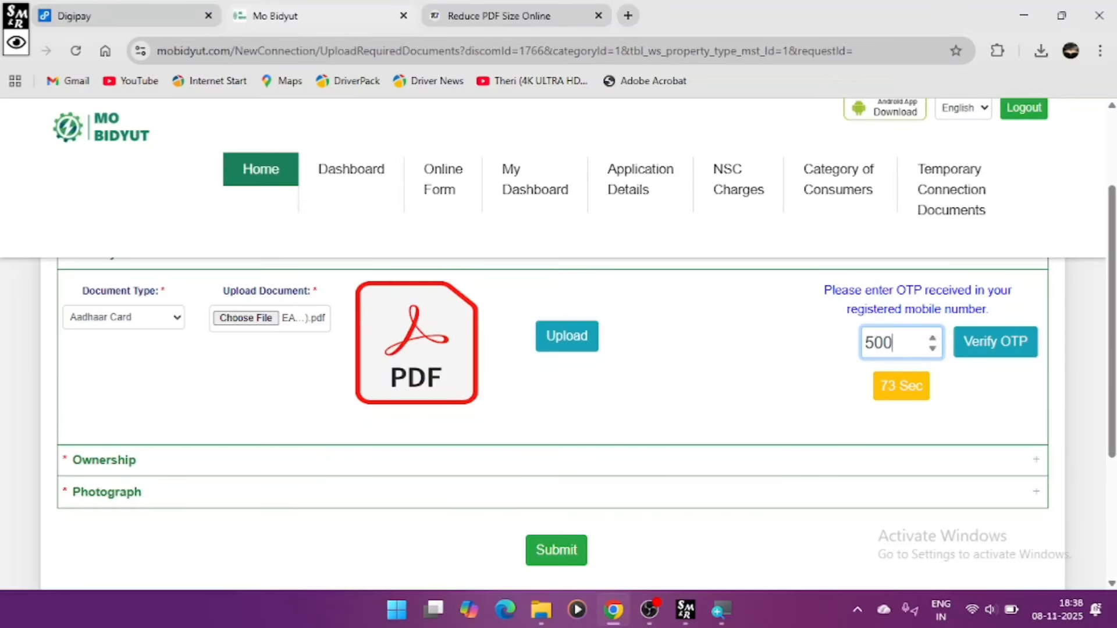
pyautogui.click(1012, 348)
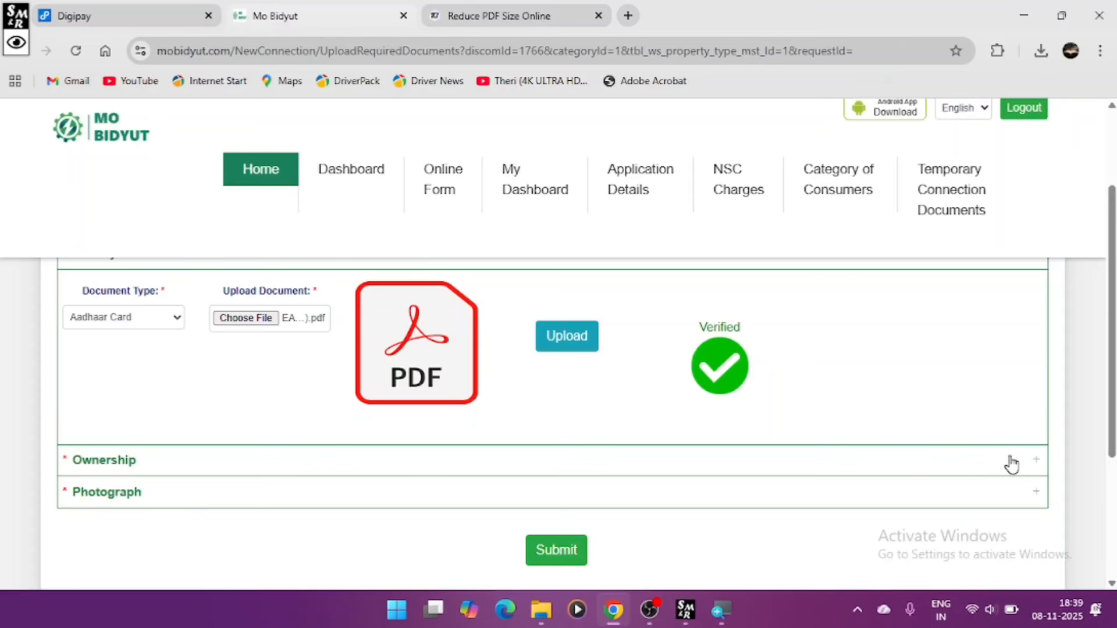
# - Upload the land record (ROR) PDF from Downloads as the Ownership document, with Record of Right as its type
pyautogui.click(1028, 461)
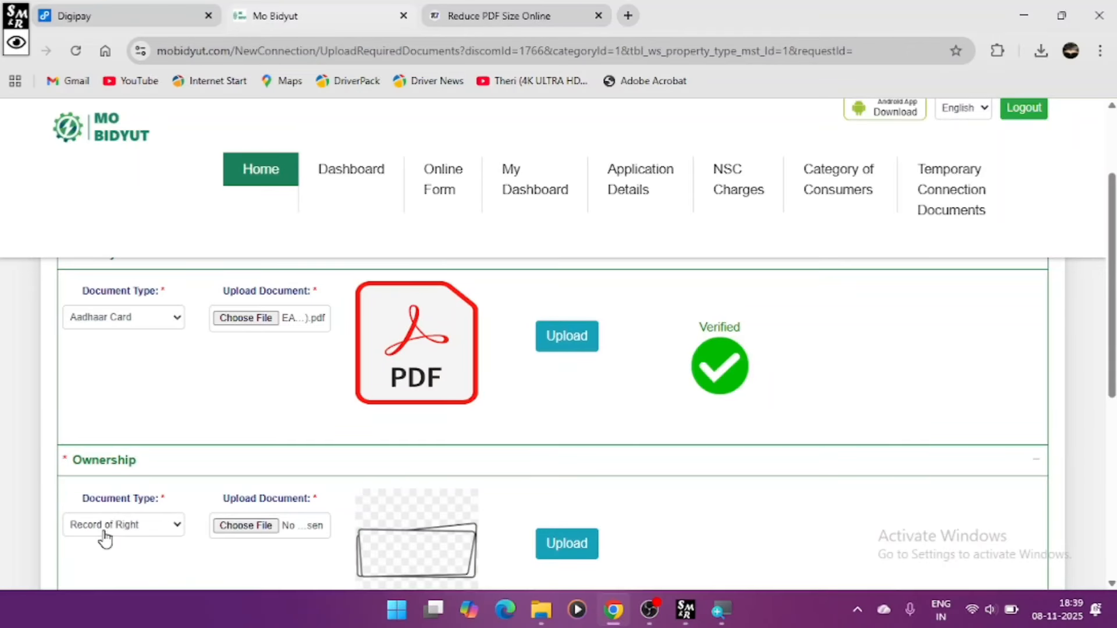
pyautogui.click(161, 527)
pyautogui.click(160, 527)
pyautogui.click(244, 525)
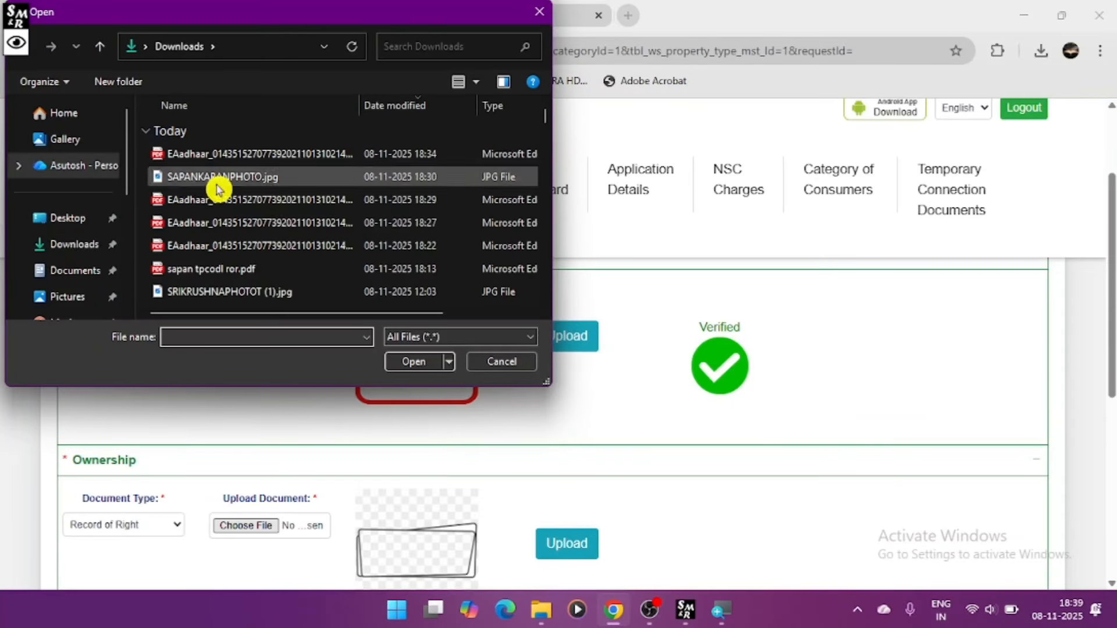
pyautogui.click(84, 246)
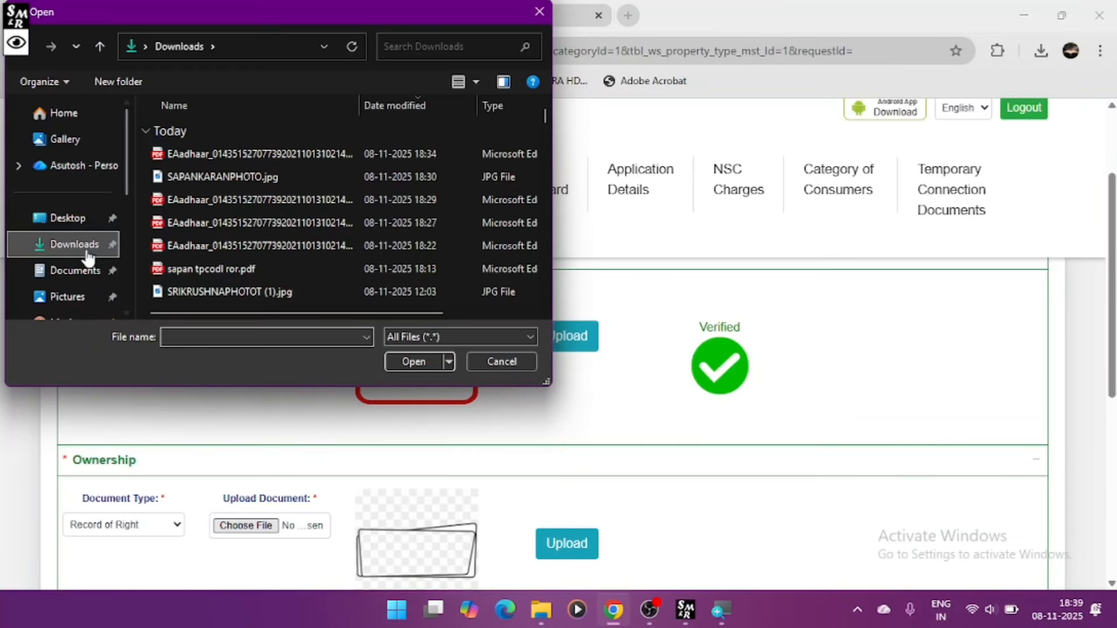
pyautogui.click(248, 269)
pyautogui.click(418, 368)
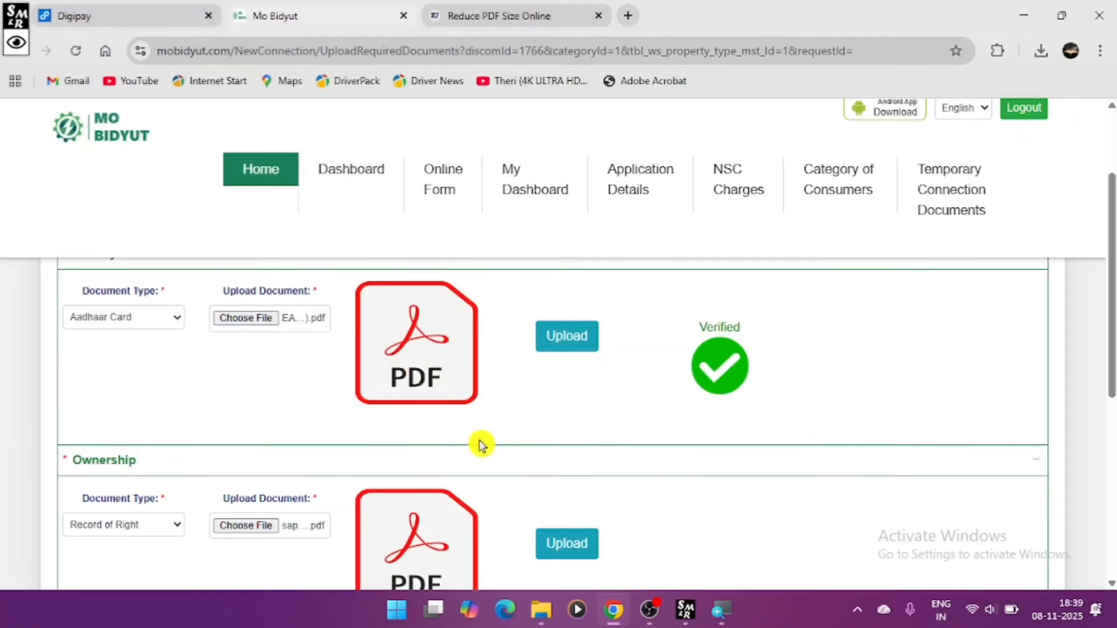
pyautogui.click(551, 537)
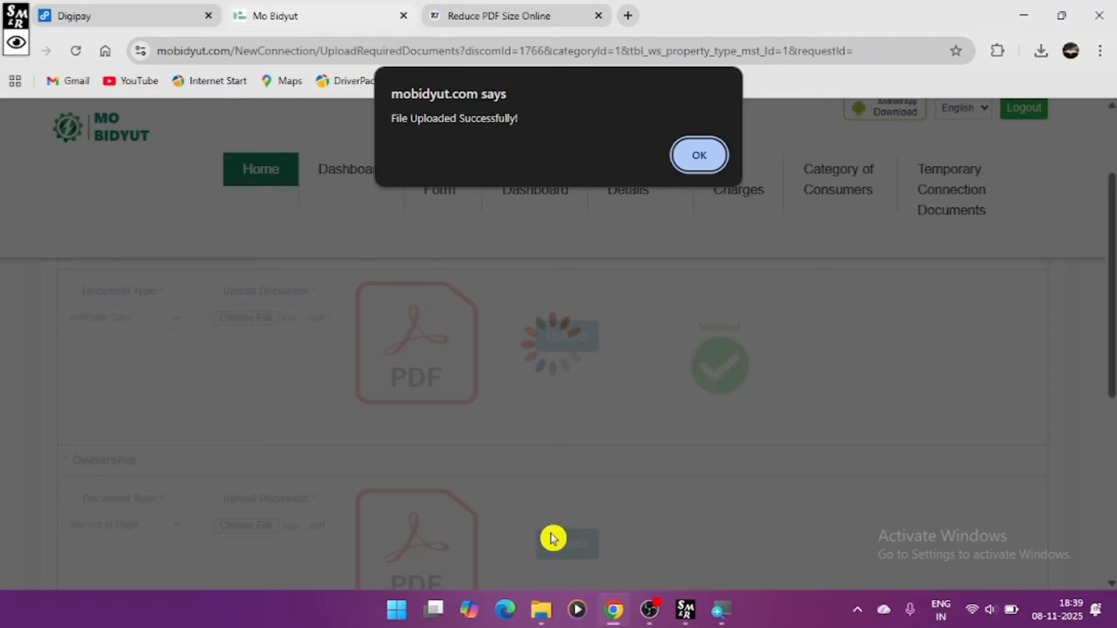
pyautogui.click(692, 158)
pyautogui.scroll(-2, 698, 267)
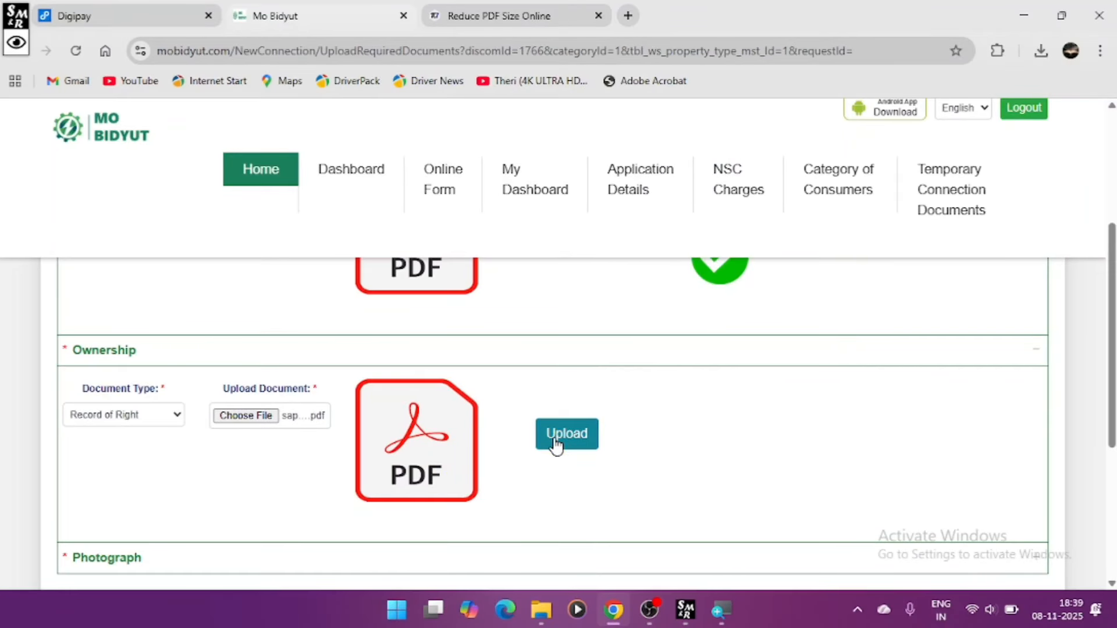
pyautogui.click(556, 442)
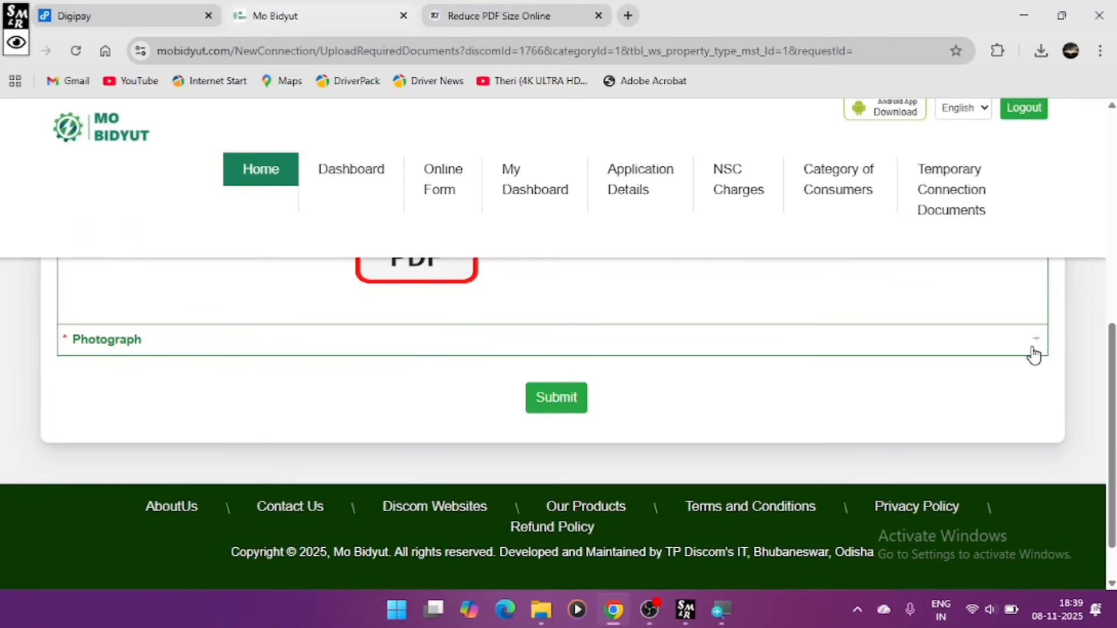
# - Upload the applicant's photo under Photograph, with the document type set to Photograph
pyautogui.click(1034, 352)
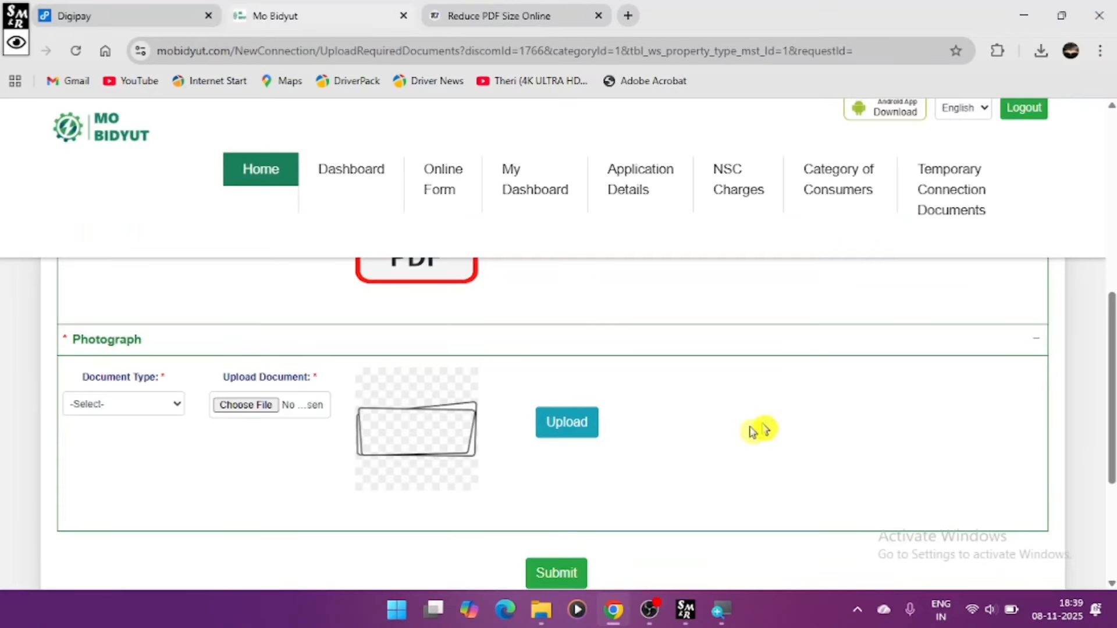
pyautogui.click(142, 401)
pyautogui.click(96, 445)
pyautogui.click(245, 404)
pyautogui.click(444, 394)
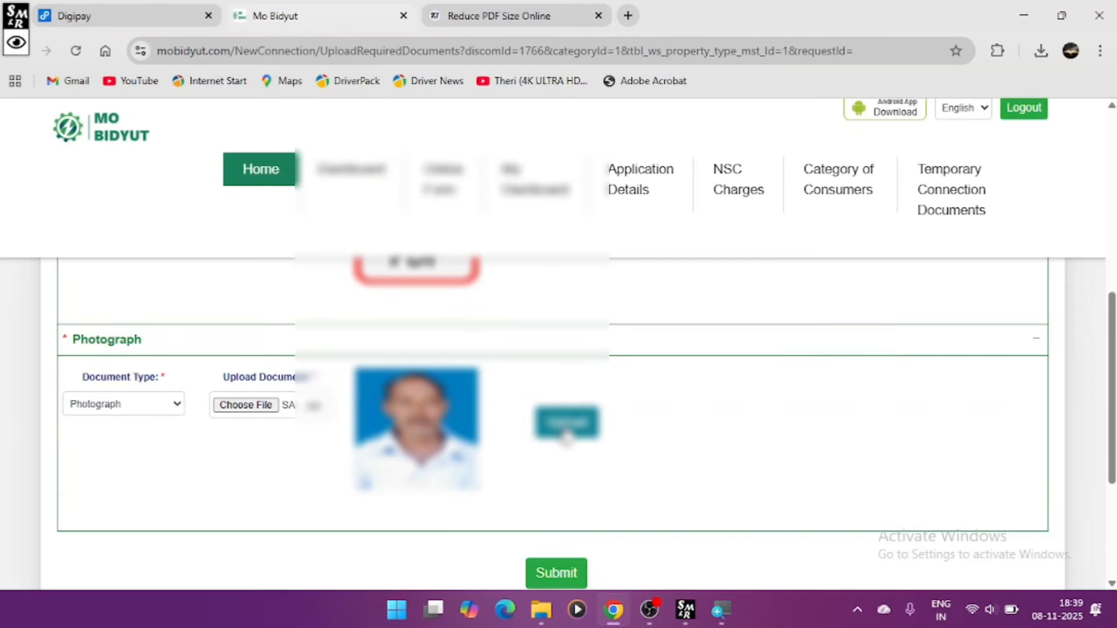
pyautogui.click(566, 422)
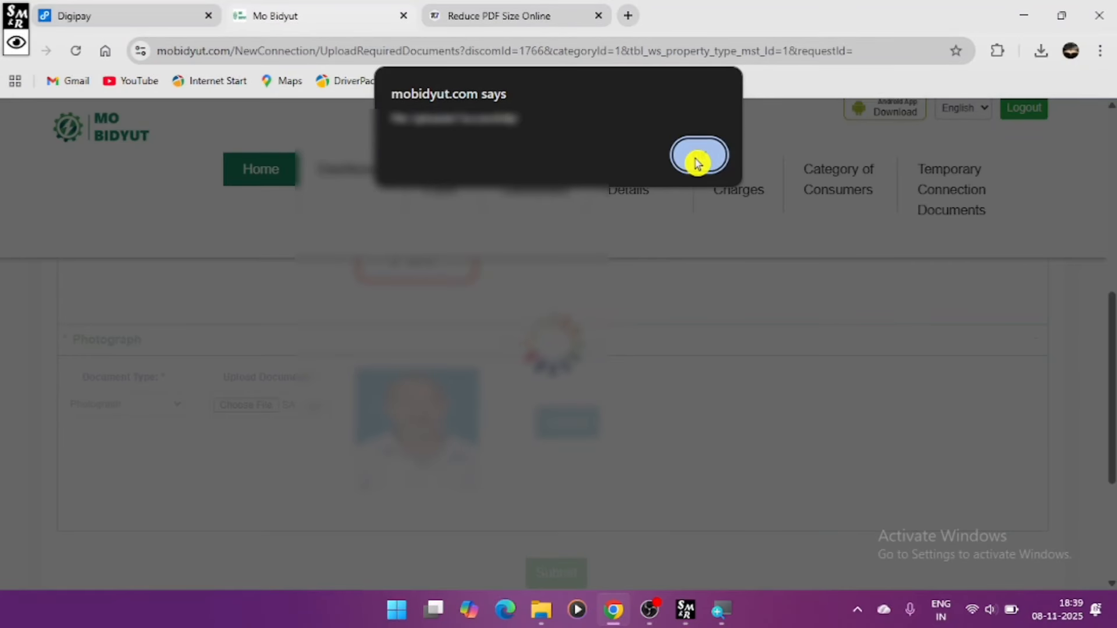
pyautogui.click(699, 154)
# - Highlight the Submit button with a temporary red rectangle and submit the uploaded documents
pyautogui.scroll(-2, 699, 329)
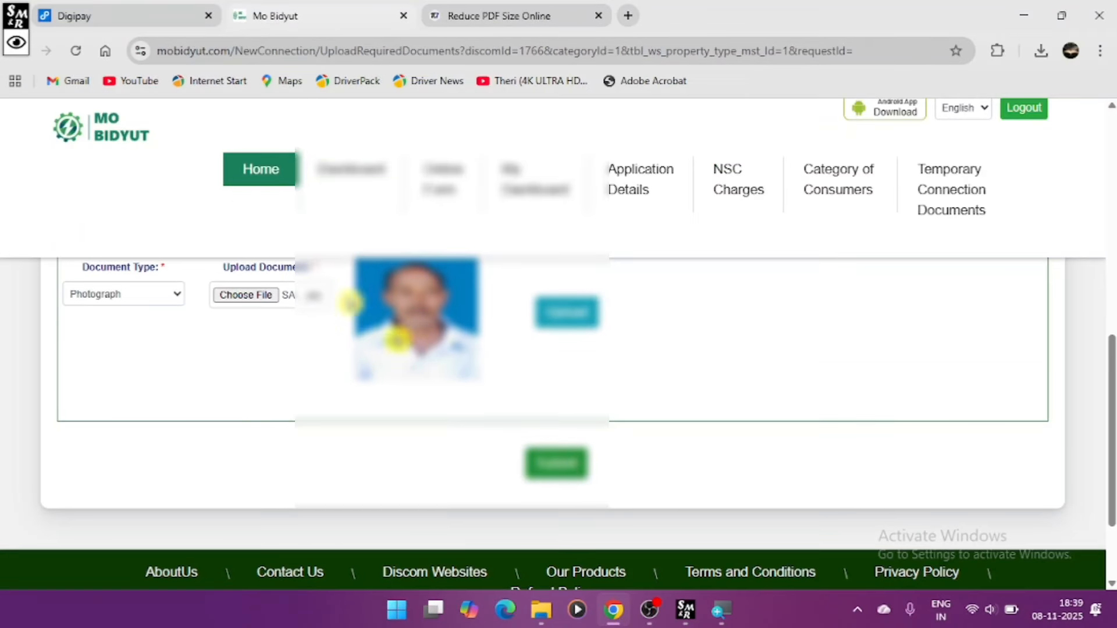
pyautogui.click(16, 42)
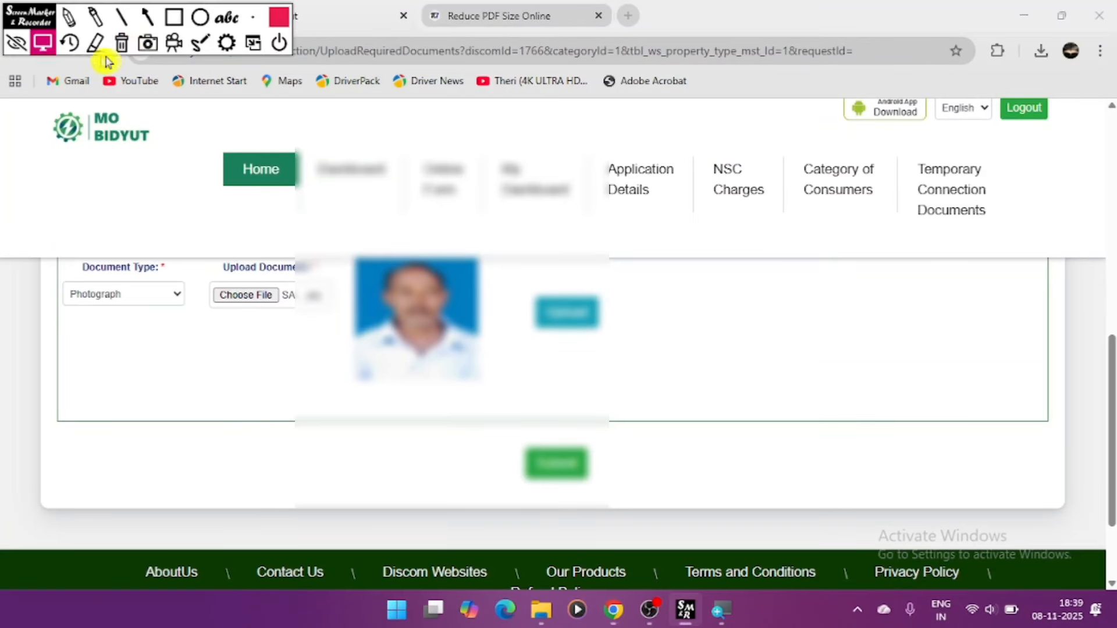
pyautogui.click(173, 17)
pyautogui.moveTo(500, 441); pyautogui.dragTo(506, 463)
pyautogui.moveTo(528, 508); pyautogui.dragTo(676, 504)
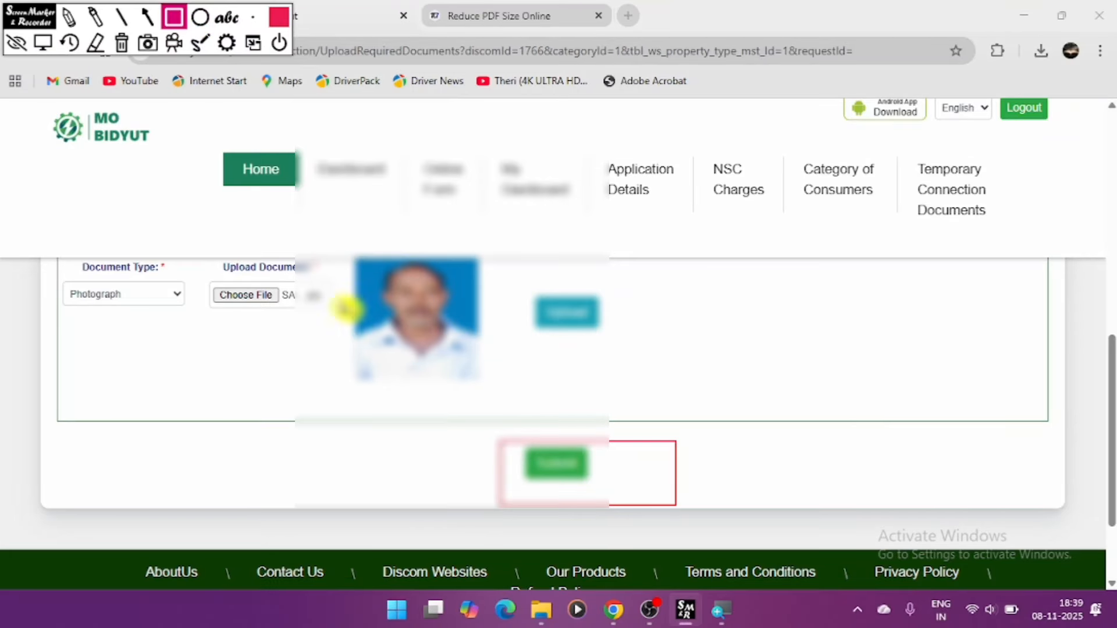
pyautogui.click(64, 42)
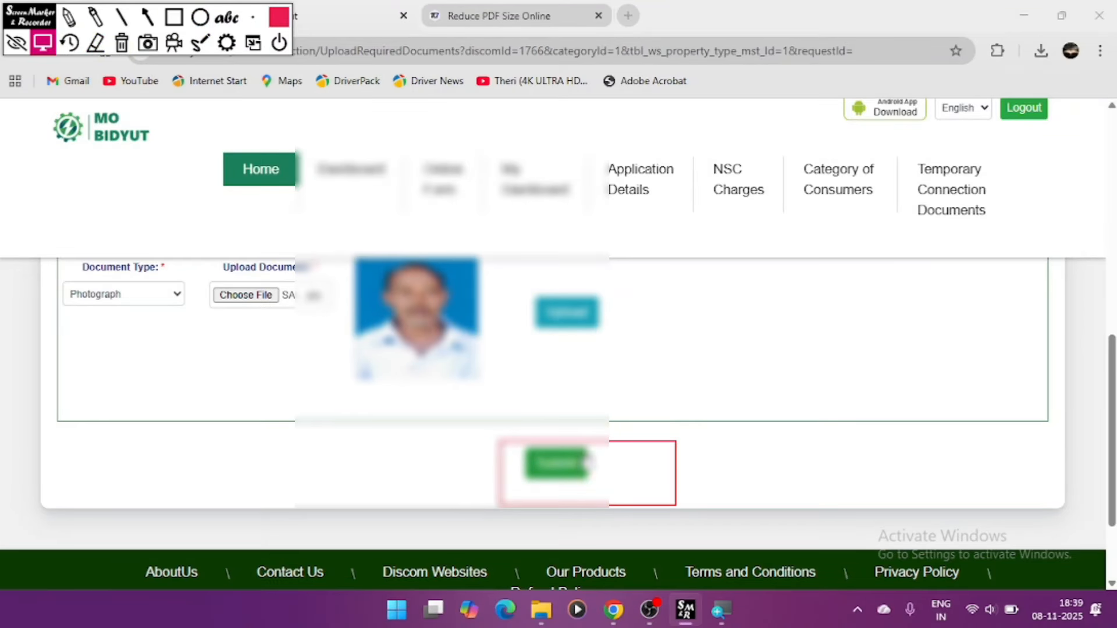
pyautogui.click(122, 43)
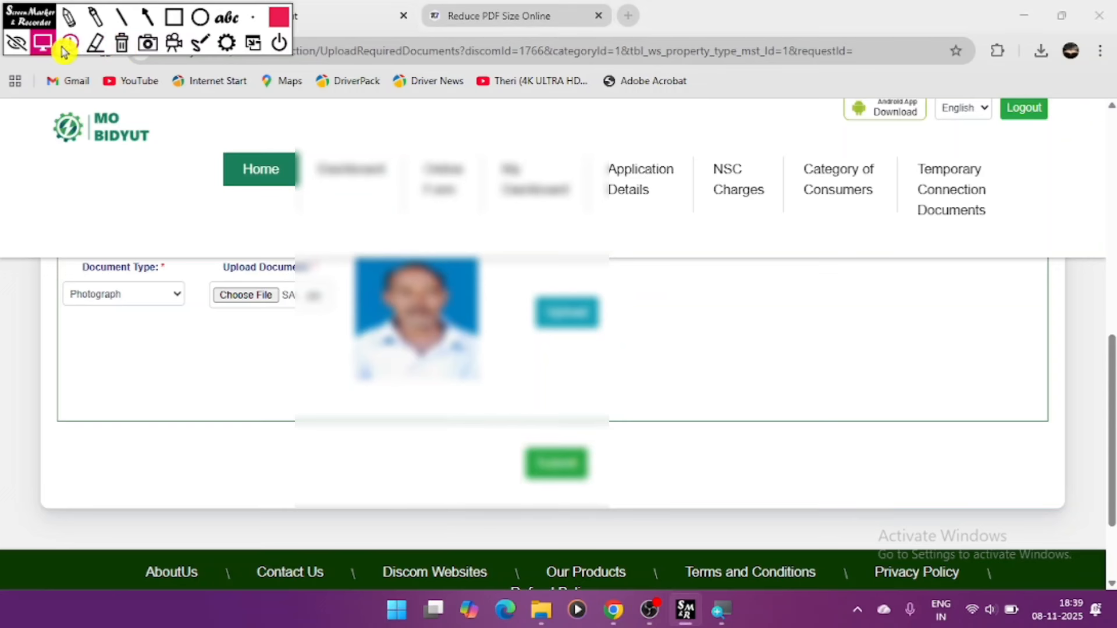
pyautogui.click(556, 464)
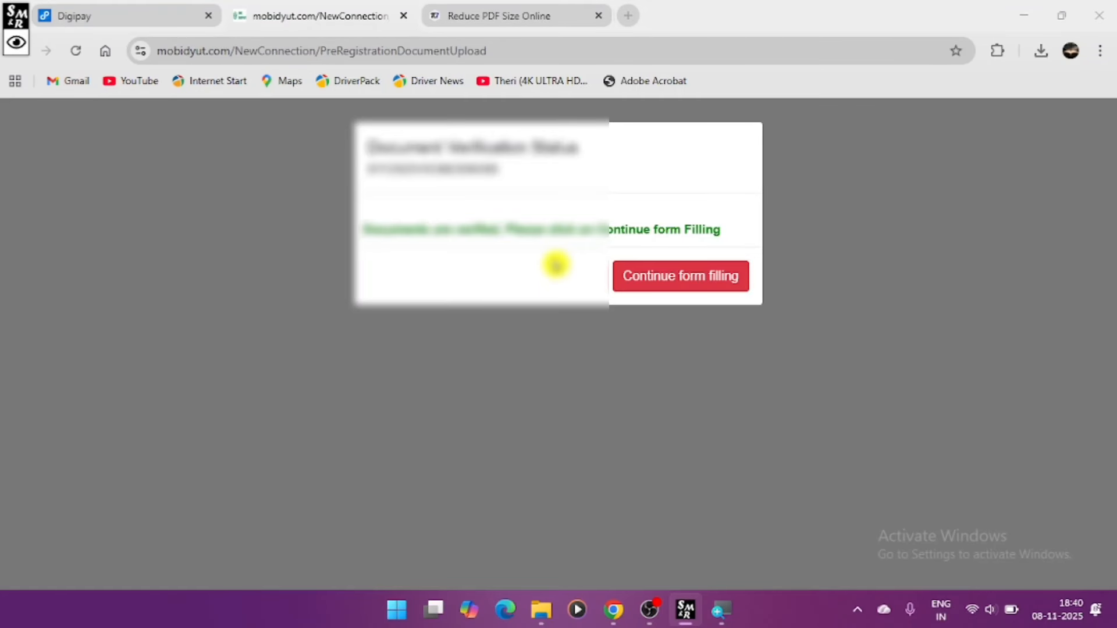
# - Frame the document verification status box in red, underline its message, and clear the markings
pyautogui.click(14, 43)
pyautogui.click(173, 16)
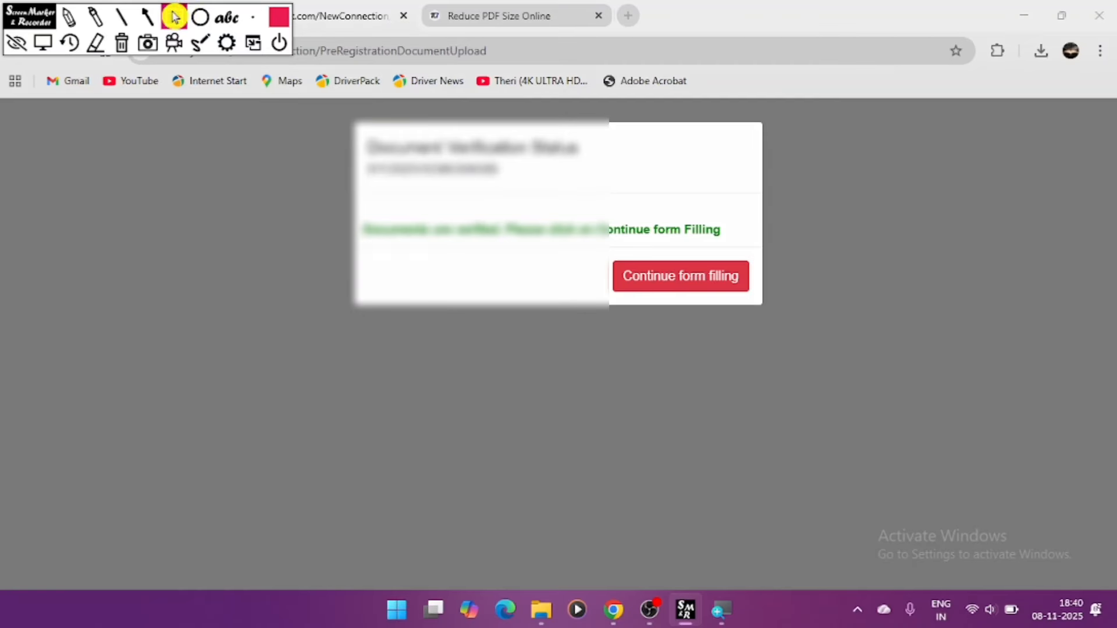
pyautogui.moveTo(353, 135)
pyautogui.mouseDown()
pyautogui.moveTo(464, 309)
pyautogui.moveTo(784, 314)
pyautogui.mouseUp()
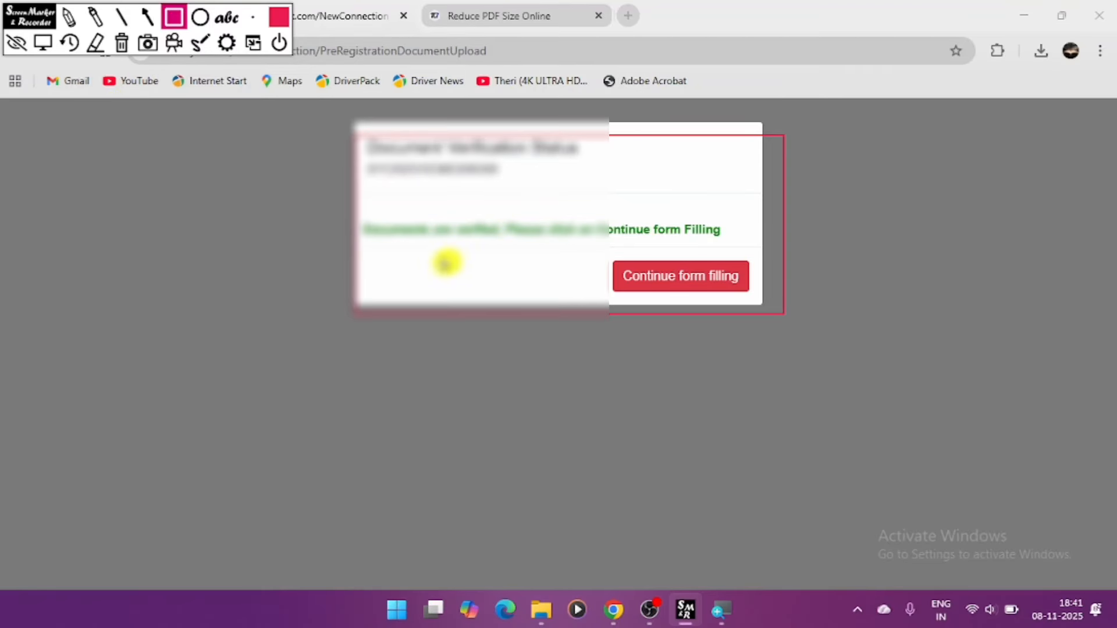
pyautogui.click(69, 17)
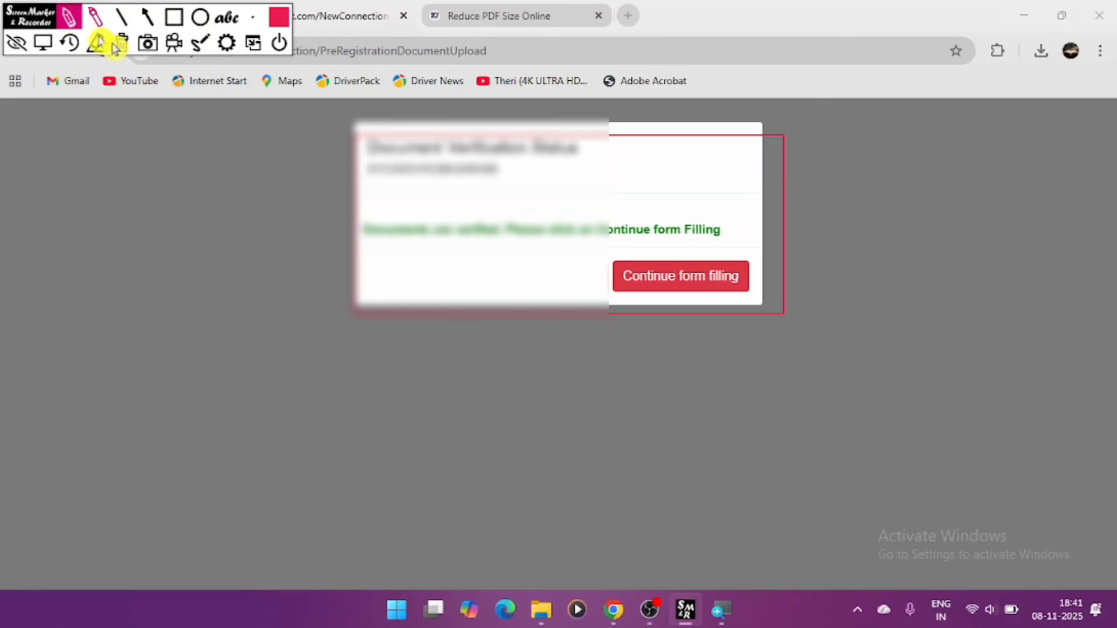
pyautogui.moveTo(371, 244); pyautogui.dragTo(713, 240)
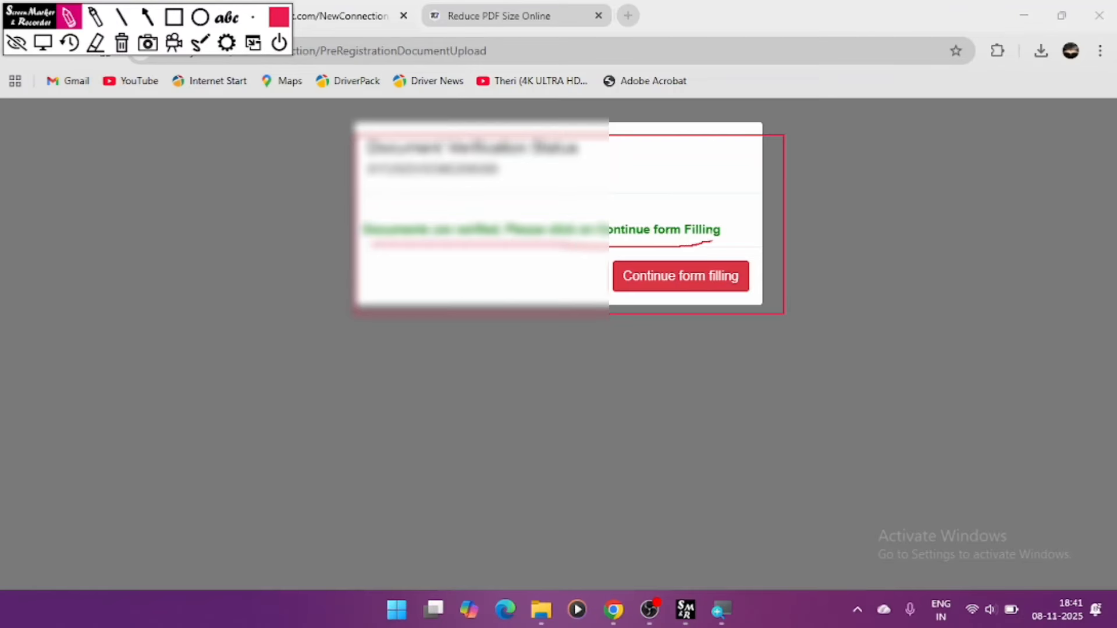
pyautogui.click(122, 44)
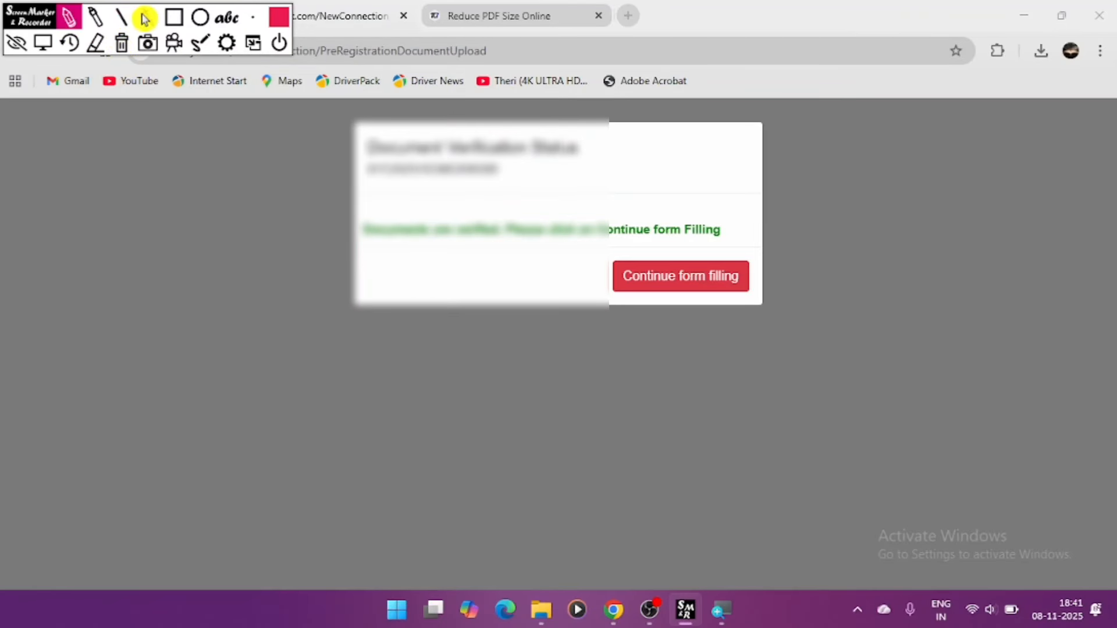
# - Point a temporary red arrow at Continue form filling and proceed to the registration form
pyautogui.click(147, 18)
pyautogui.moveTo(589, 344); pyautogui.dragTo(640, 307)
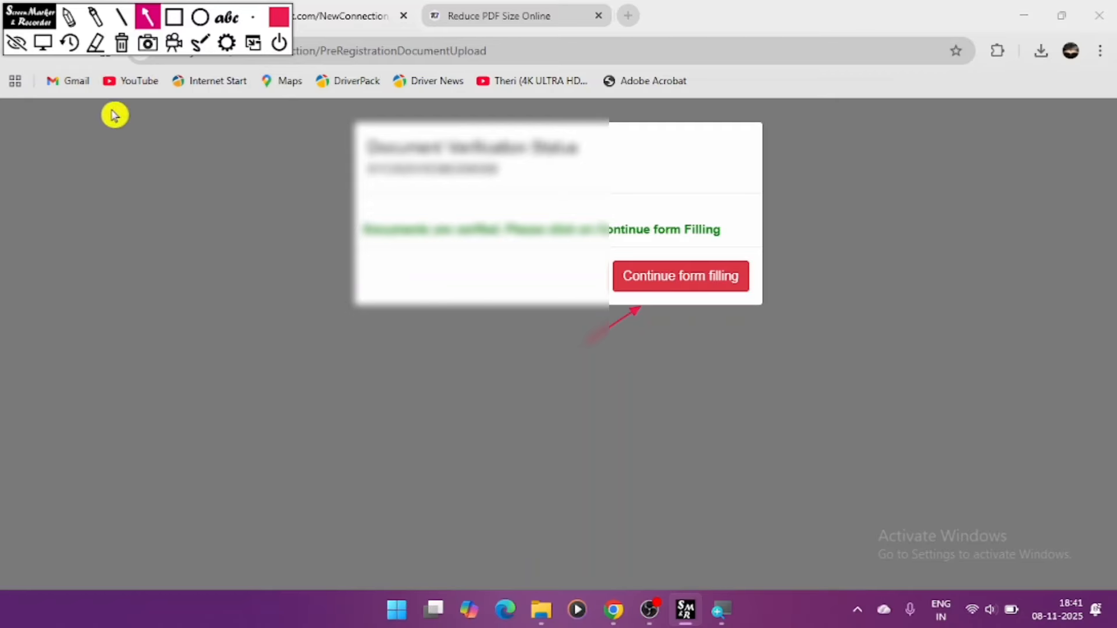
pyautogui.click(42, 43)
pyautogui.click(679, 291)
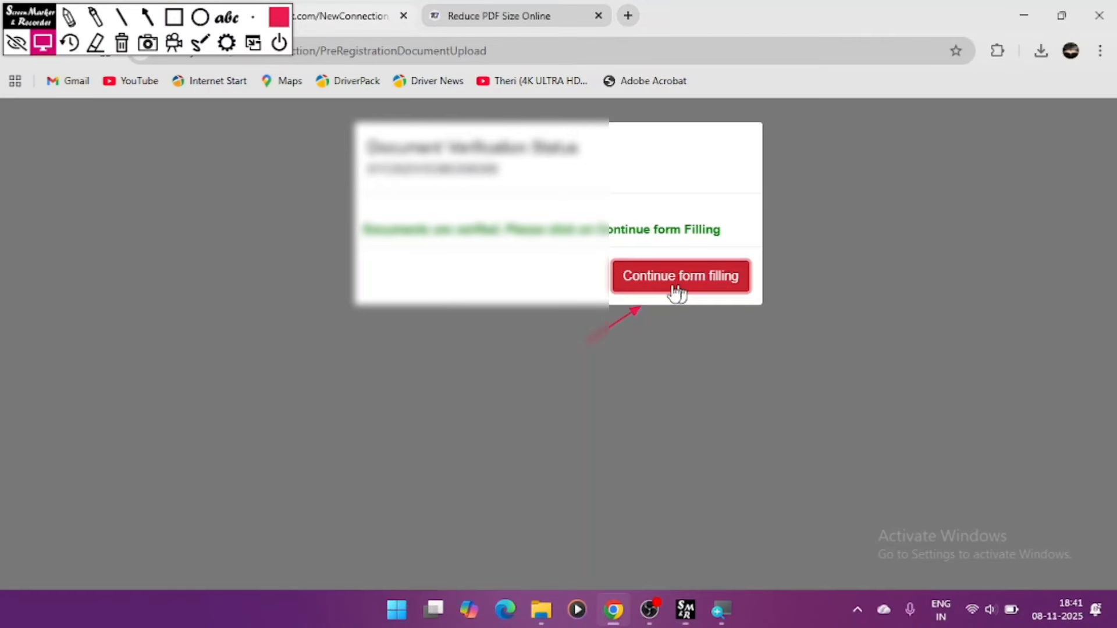
pyautogui.click(121, 46)
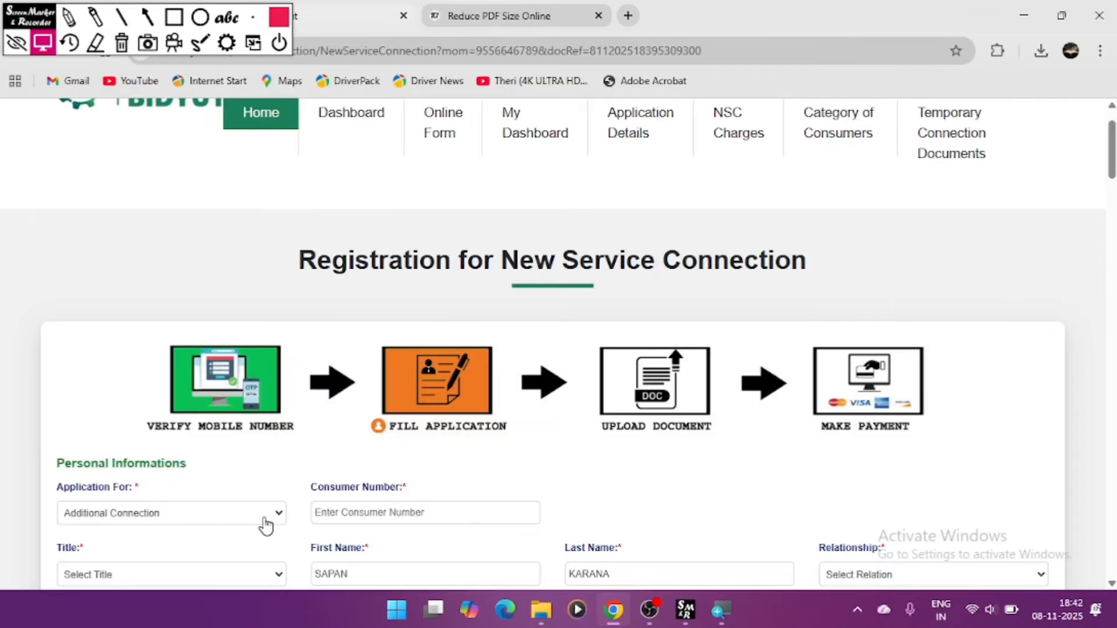
# - Dismiss the consumer lookup message, and set the applicant's Title to Mr and Relationship to Son of
pyautogui.scroll(-5, 266, 526)
pyautogui.click(137, 289)
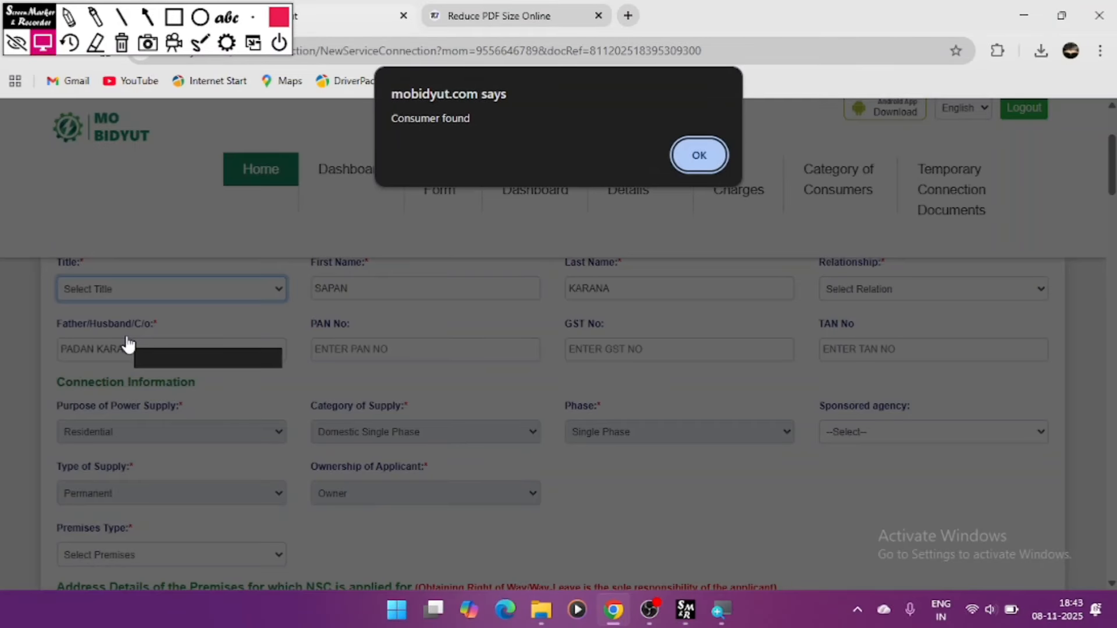
pyautogui.click(710, 153)
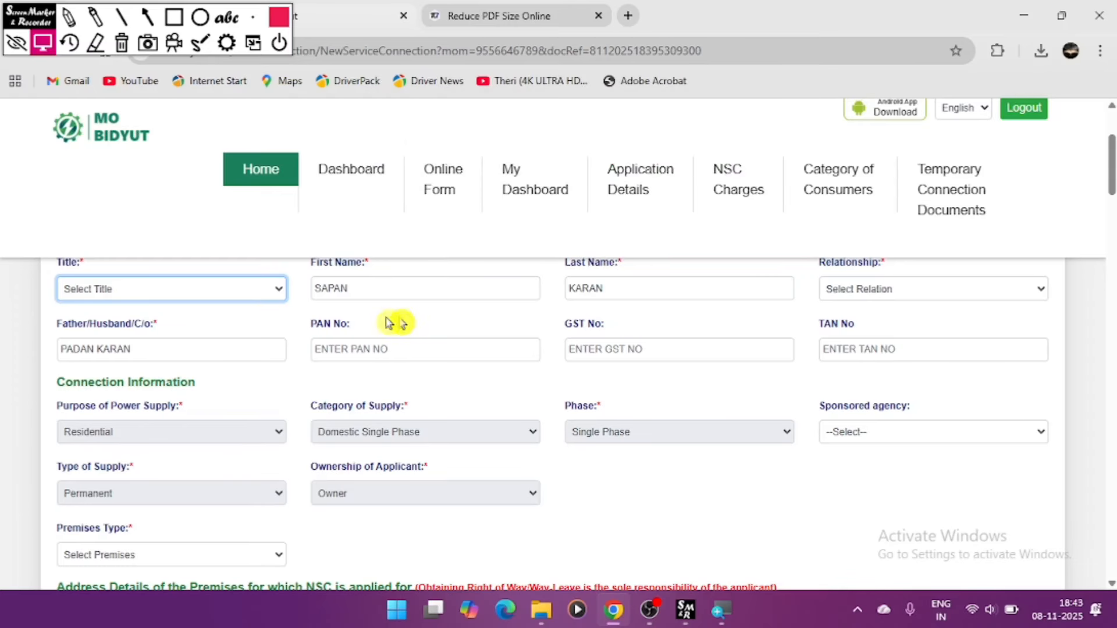
pyautogui.click(232, 293)
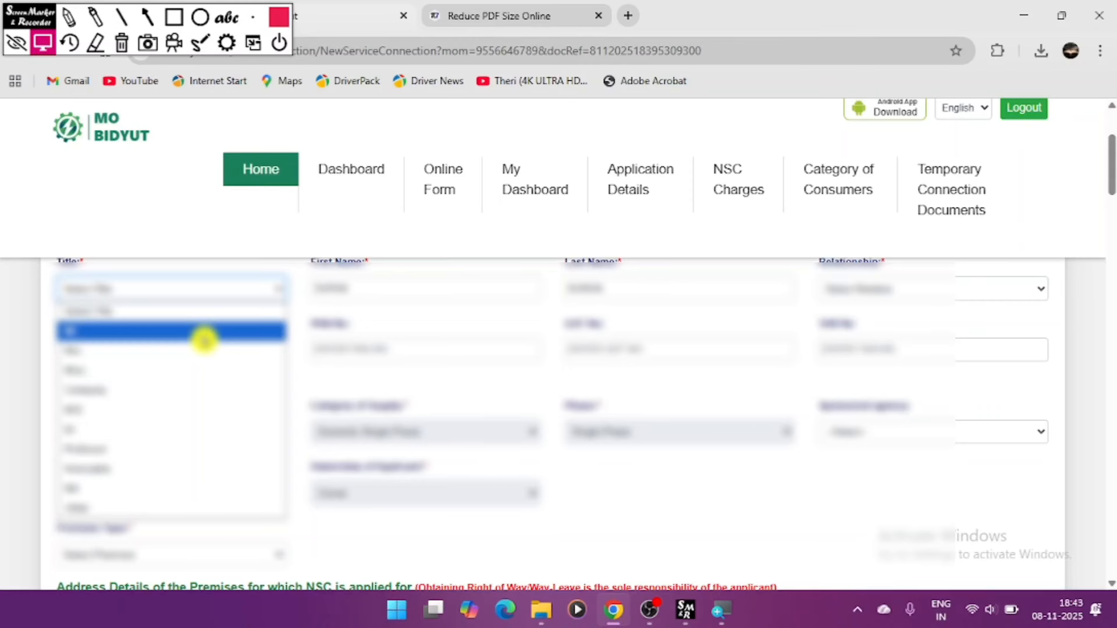
pyautogui.click(204, 336)
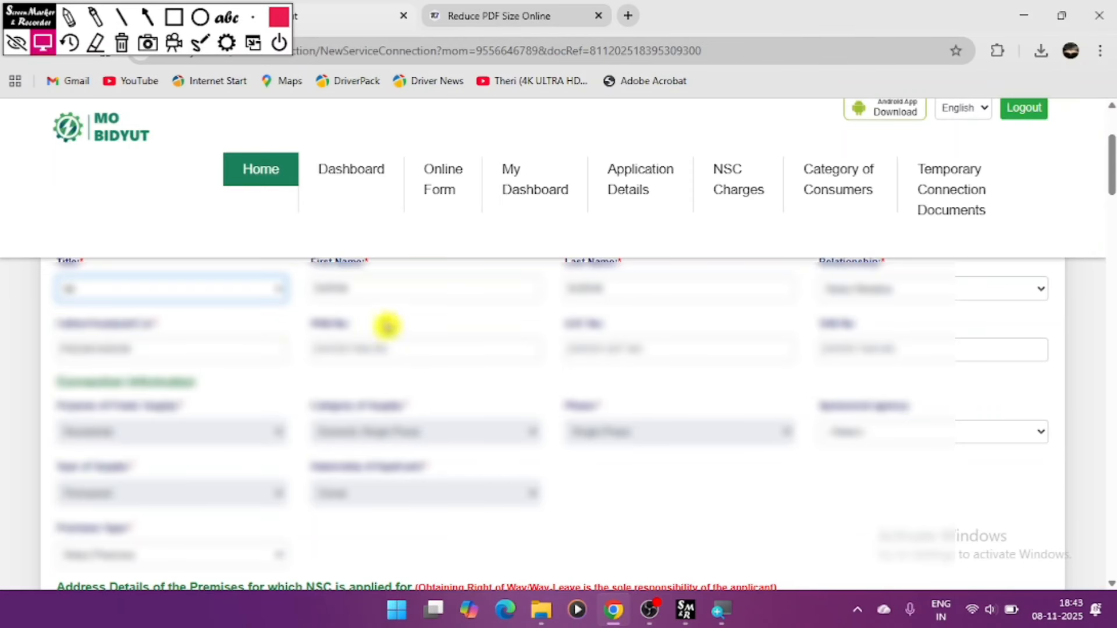
pyautogui.click(838, 294)
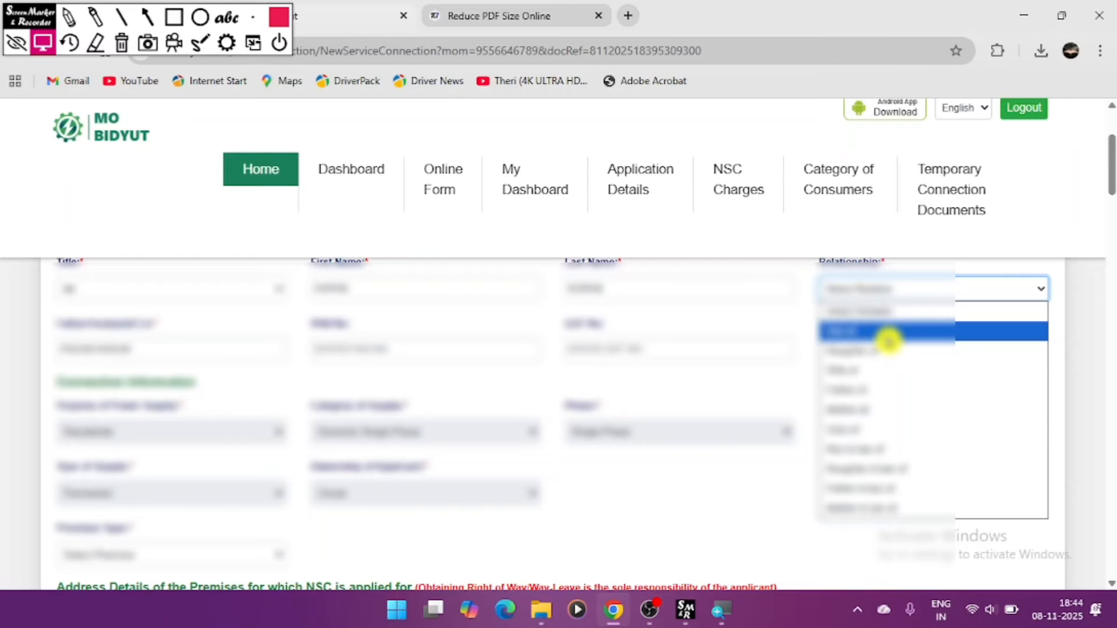
pyautogui.click(886, 337)
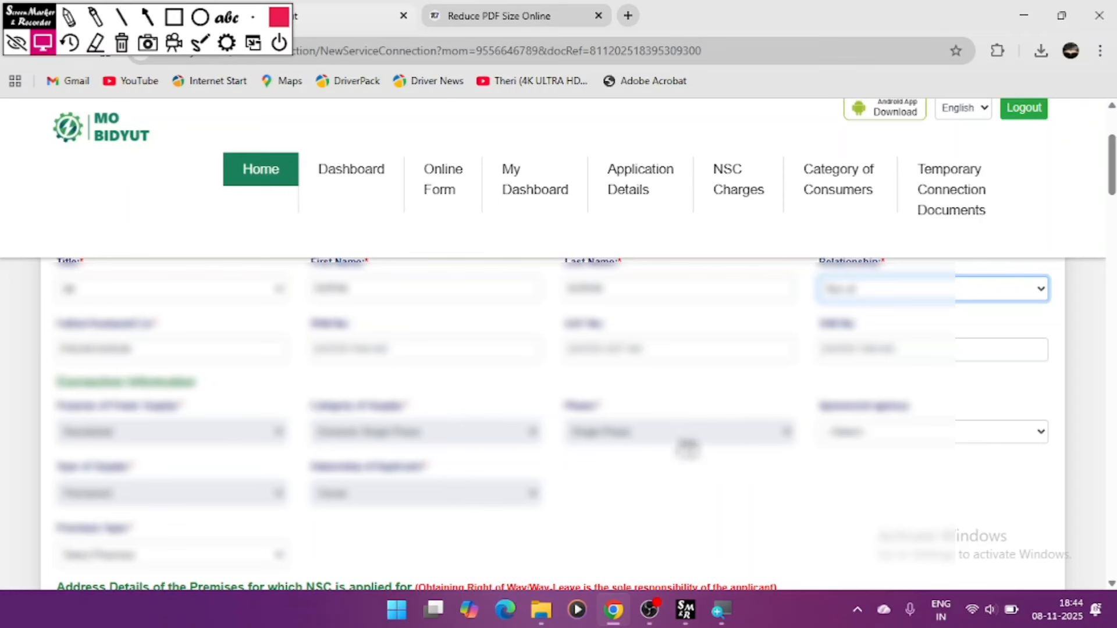
# - Set Sponsored agency to the first available option and choose the Premises Type under Connection Information
pyautogui.click(875, 435)
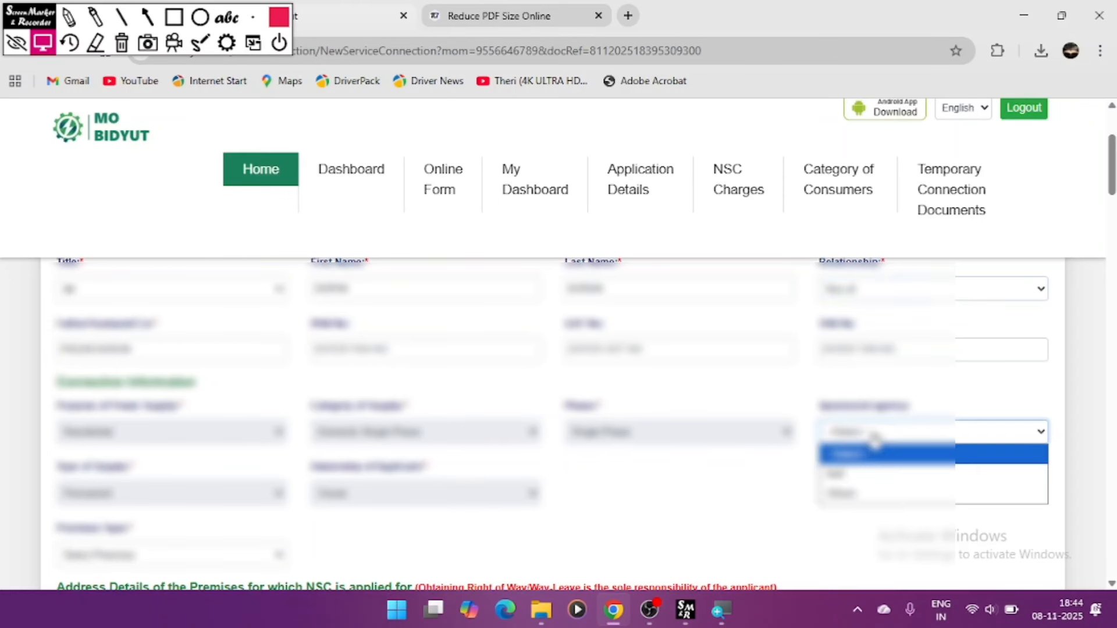
pyautogui.click(869, 474)
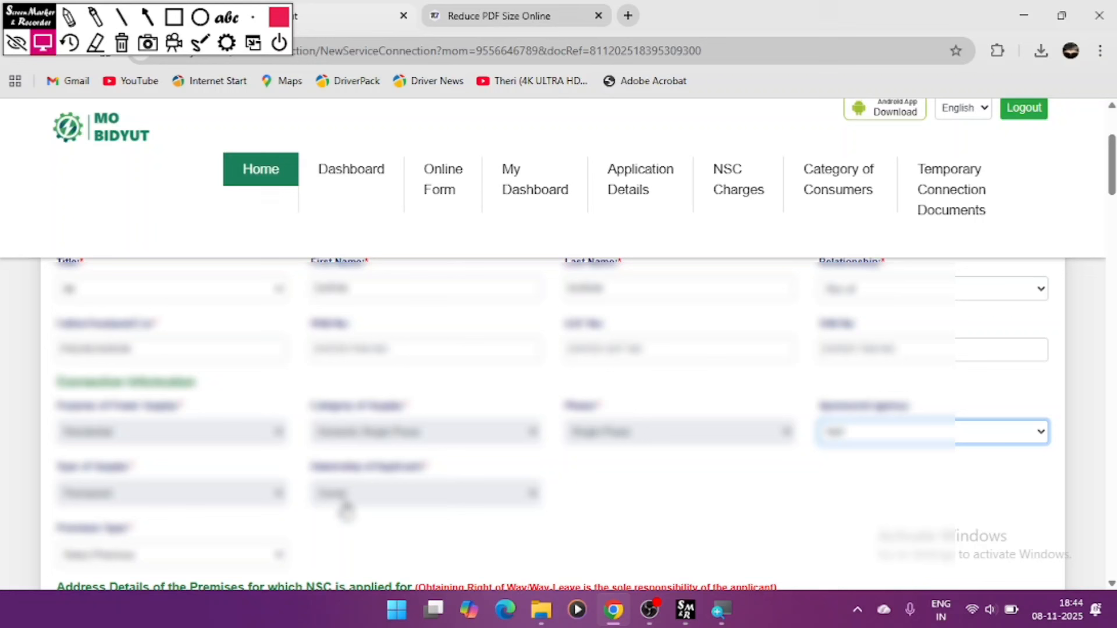
pyautogui.click(258, 555)
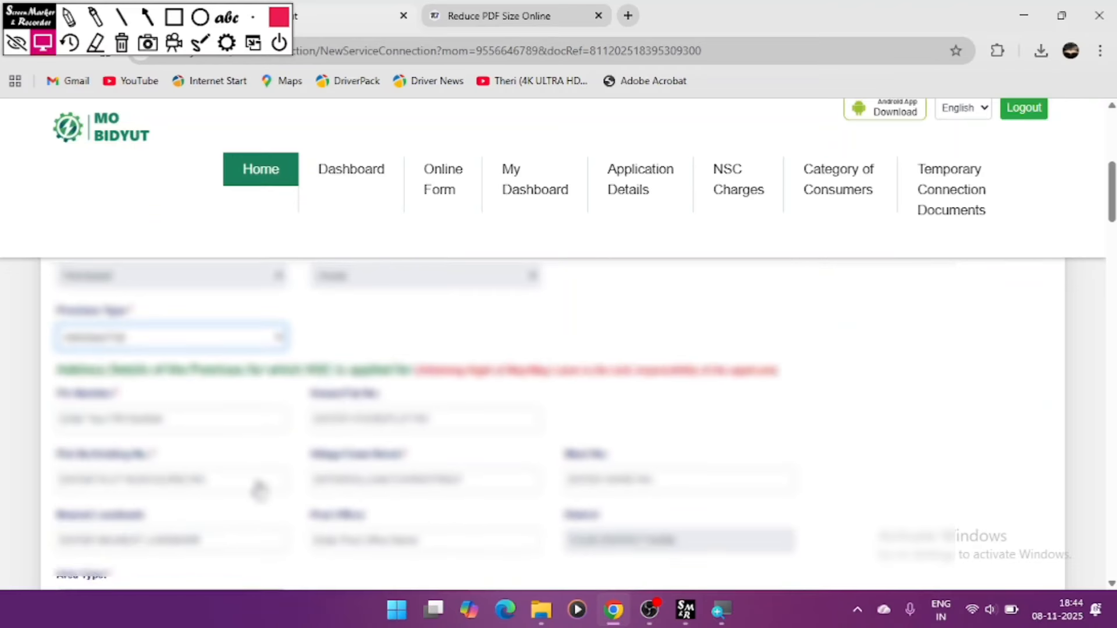
pyautogui.scroll(-2, 262, 459)
pyautogui.scroll(2, 265, 420)
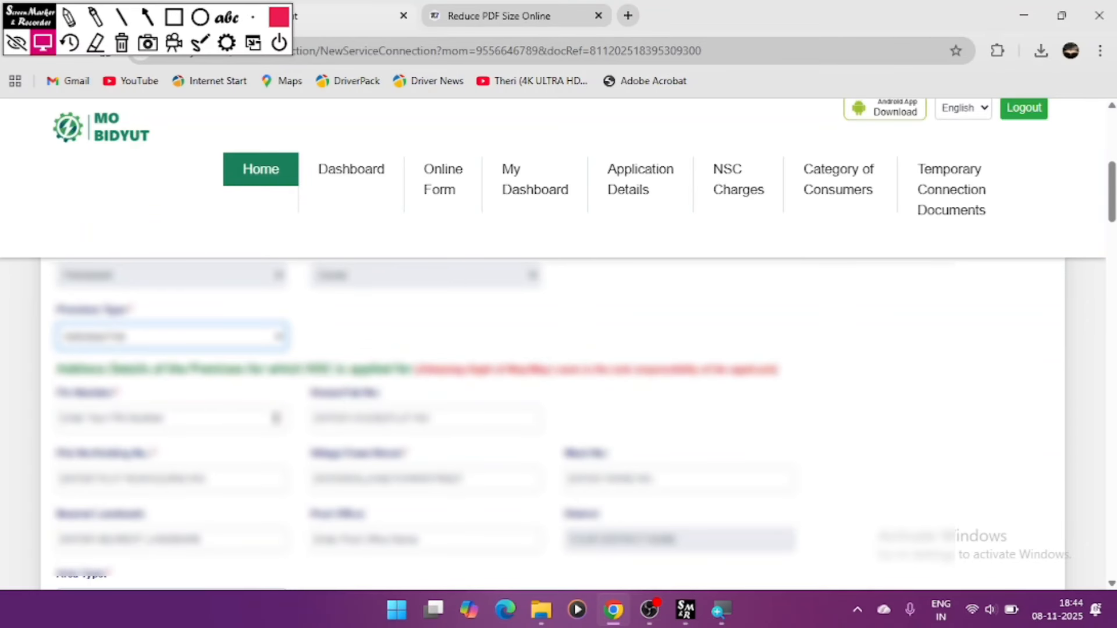
# - Enter the premises' postal code in the address details and select the applicant's area from the area list
pyautogui.click(276, 418)
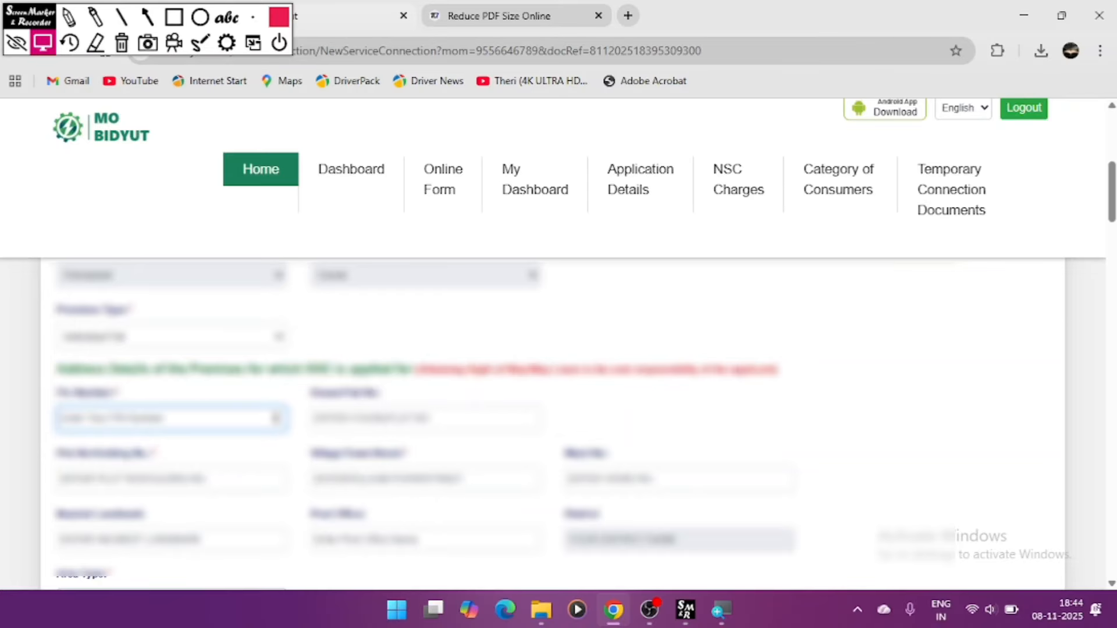
pyautogui.write('768')
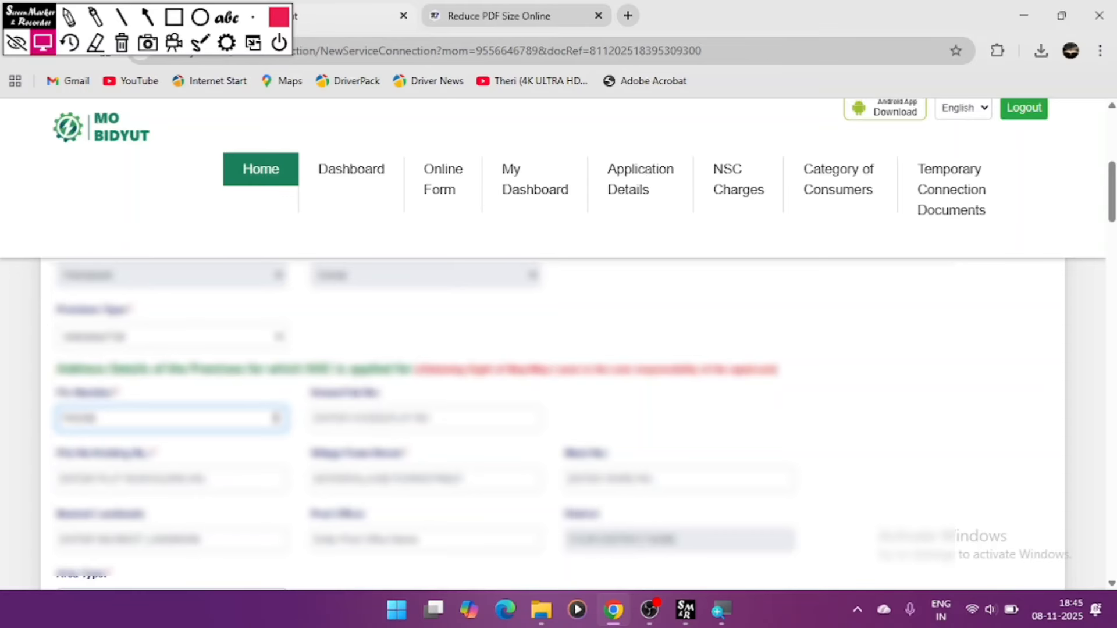
pyautogui.click(407, 418)
pyautogui.click(597, 417)
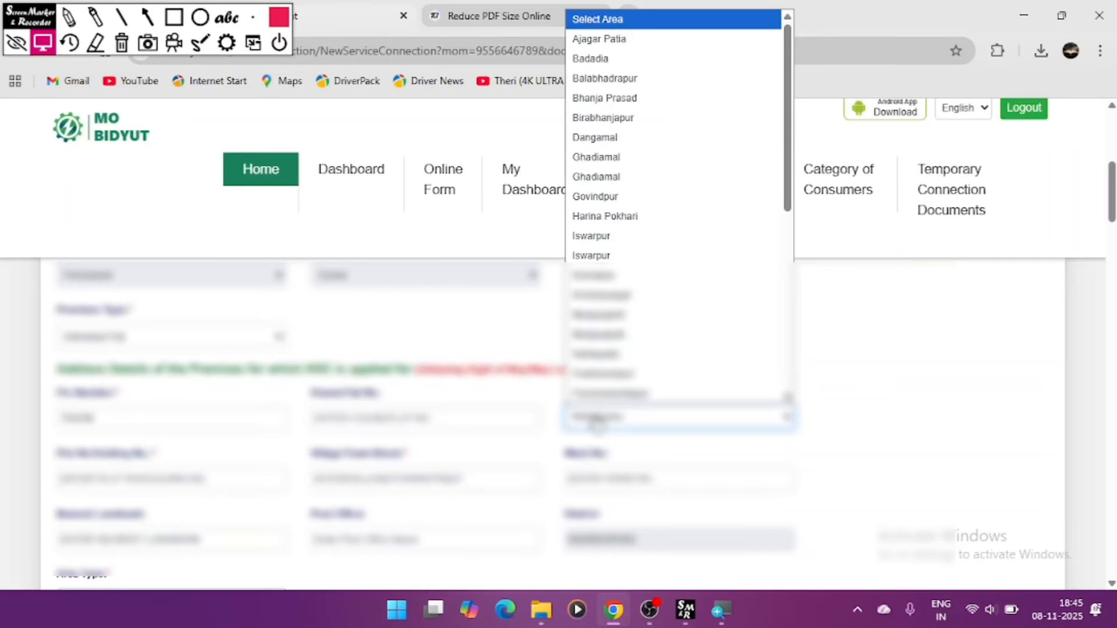
pyautogui.scroll(-4, 636, 263)
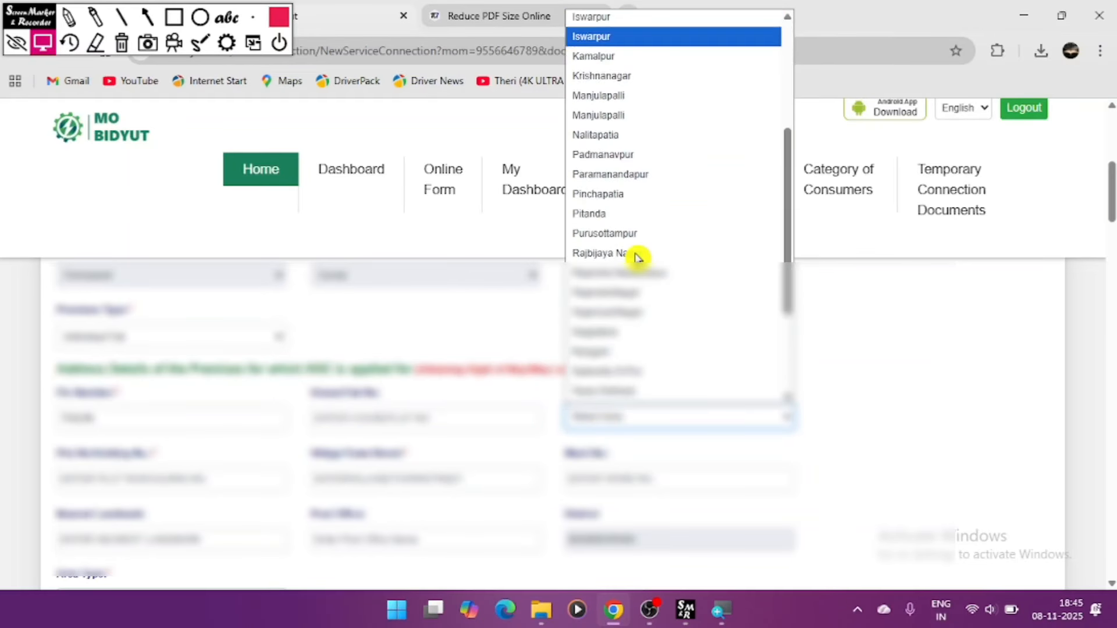
pyautogui.click(636, 194)
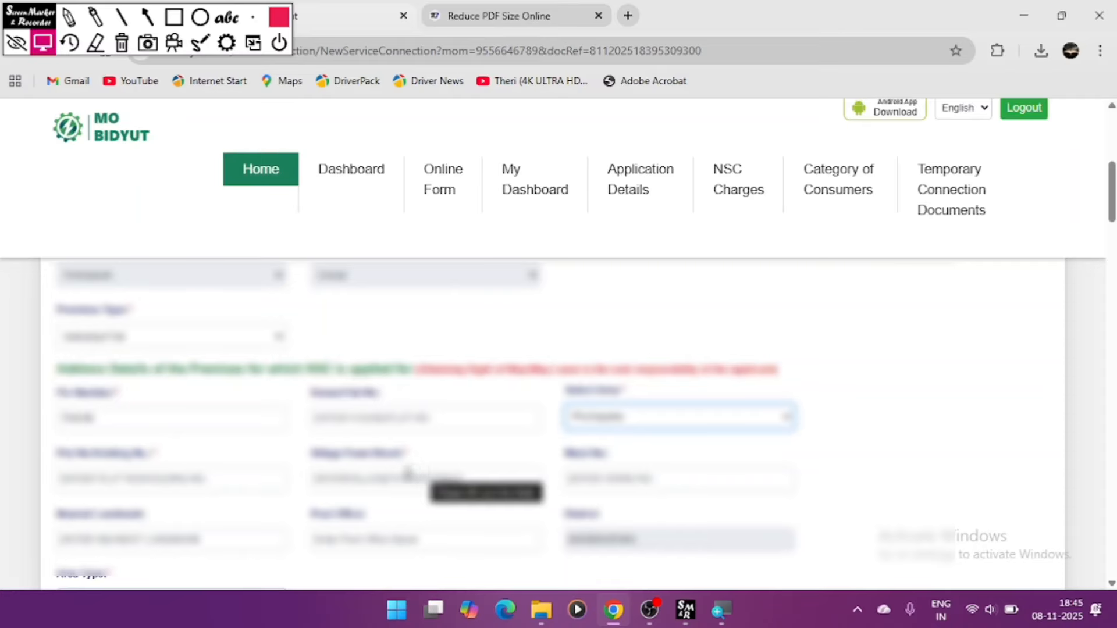
# - Enter the house number, plot number and village in the premises address, leaving the ward number empty
pyautogui.click(376, 414)
pyautogui.write('1')
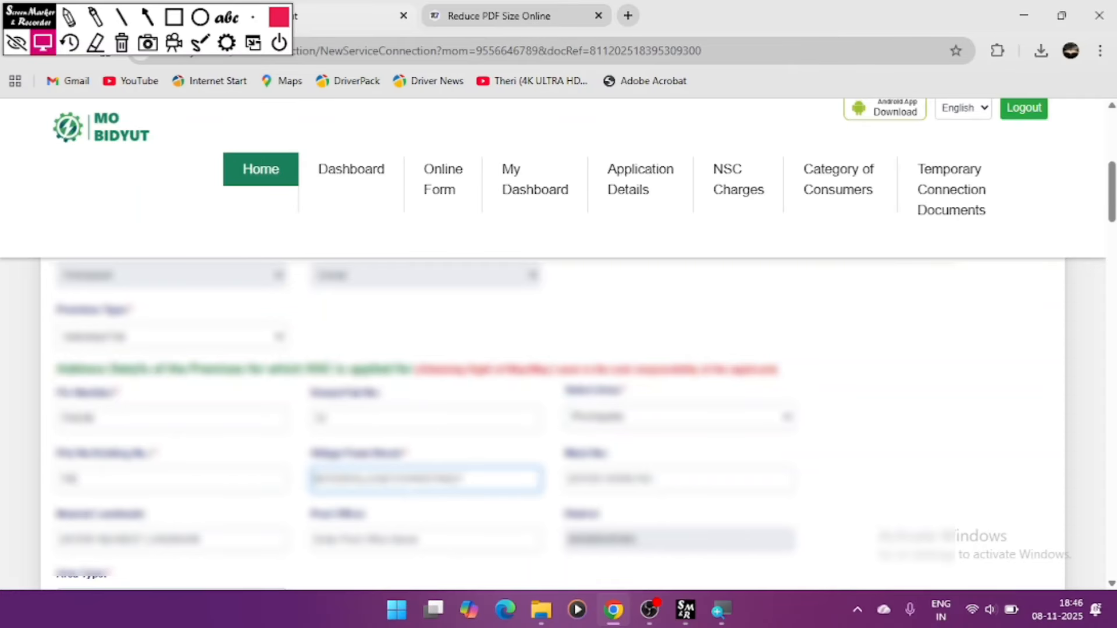
pyautogui.write('PI')
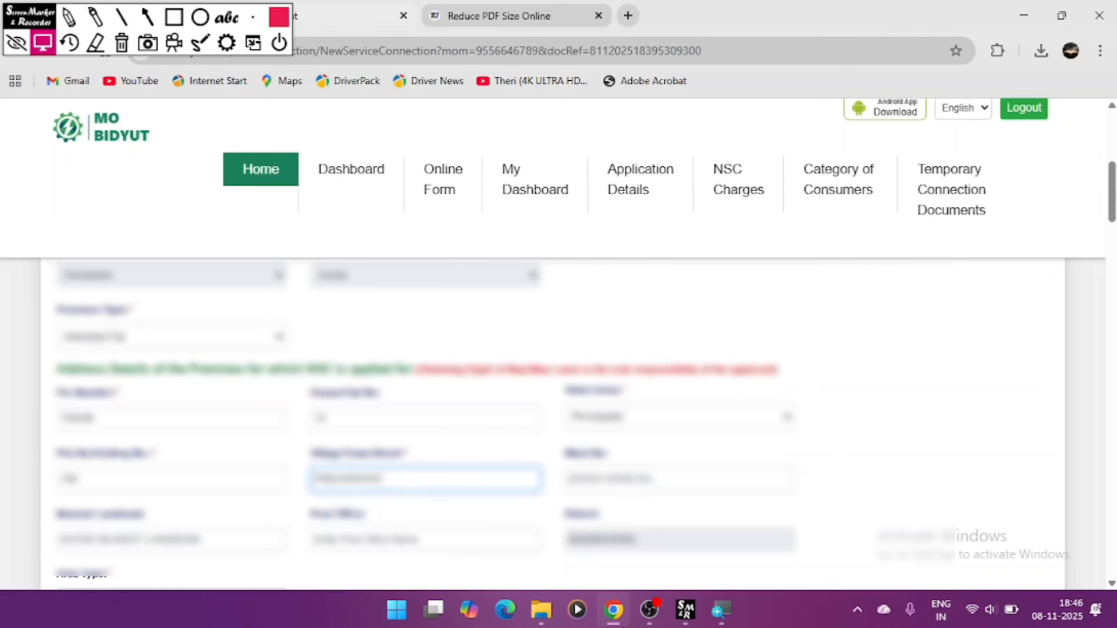
pyautogui.click(567, 477)
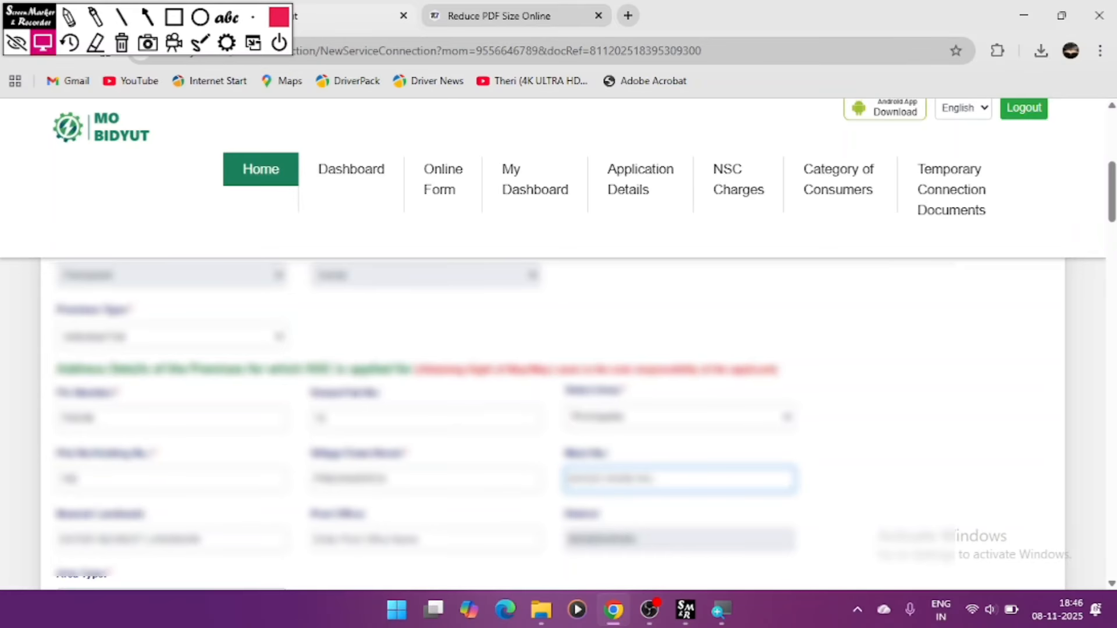
# - Enter the premises' nearest landmark and post office, and set Area Type to the first available option
pyautogui.click(231, 546)
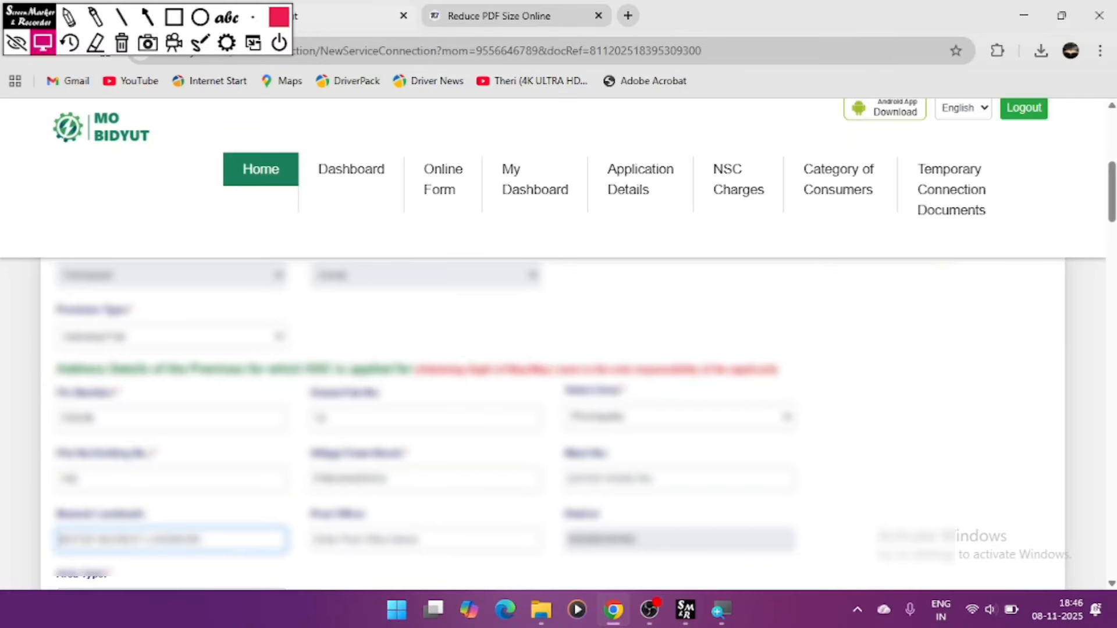
pyautogui.scroll(-2, 193, 505)
pyautogui.click(193, 494)
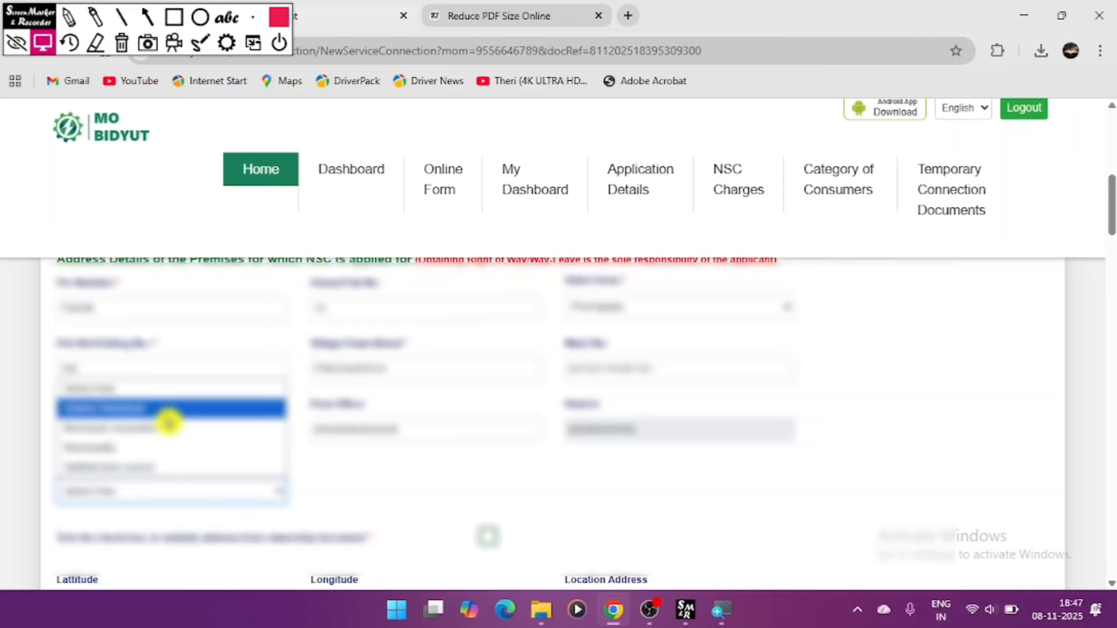
pyautogui.click(170, 401)
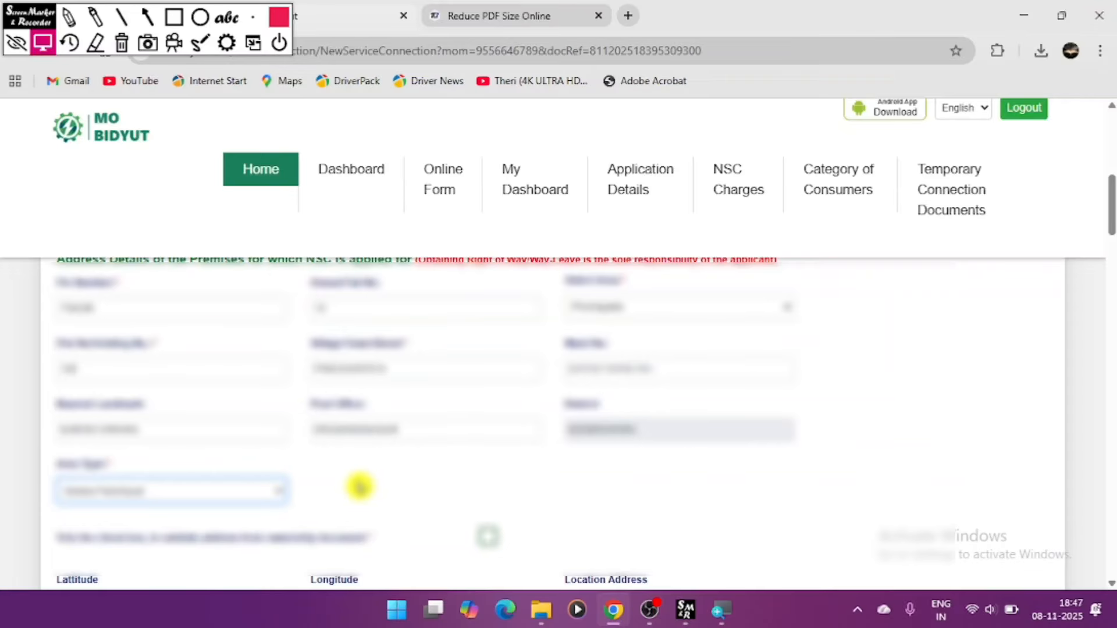
# - Validate the premises address from the ownership document, requiring no changes, and mark the connection address as the same as the communication address
pyautogui.scroll(-2, 362, 488)
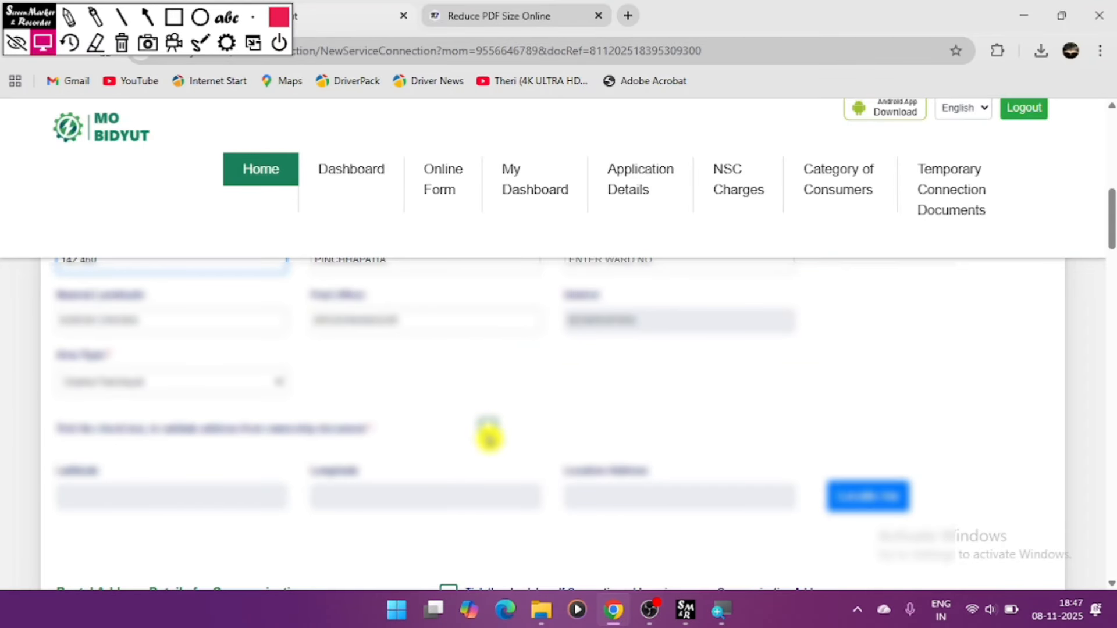
pyautogui.click(488, 431)
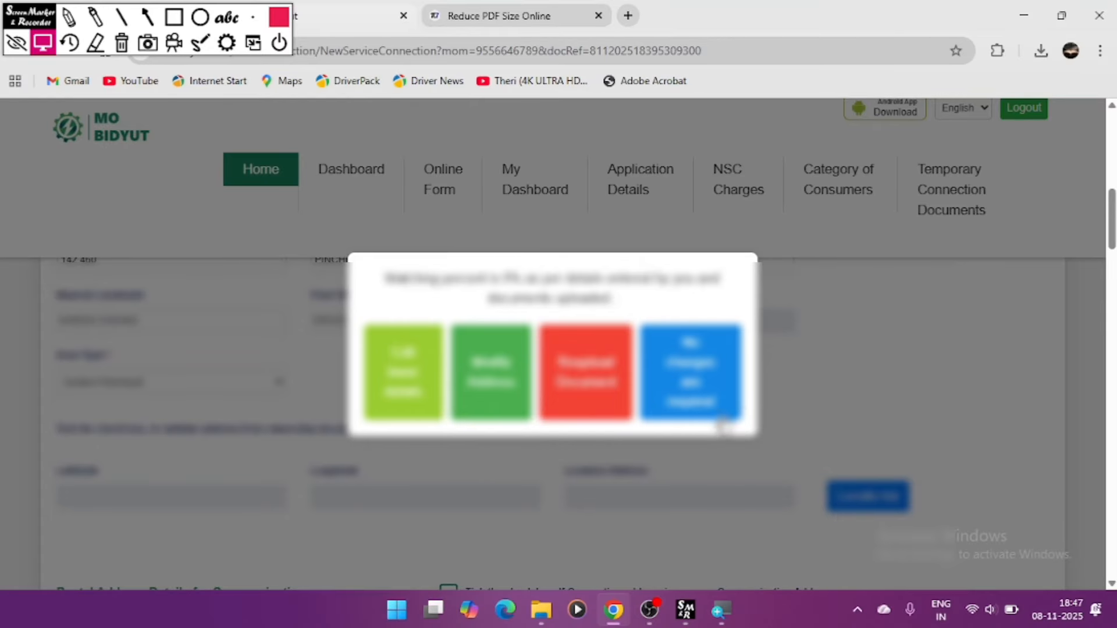
pyautogui.click(775, 407)
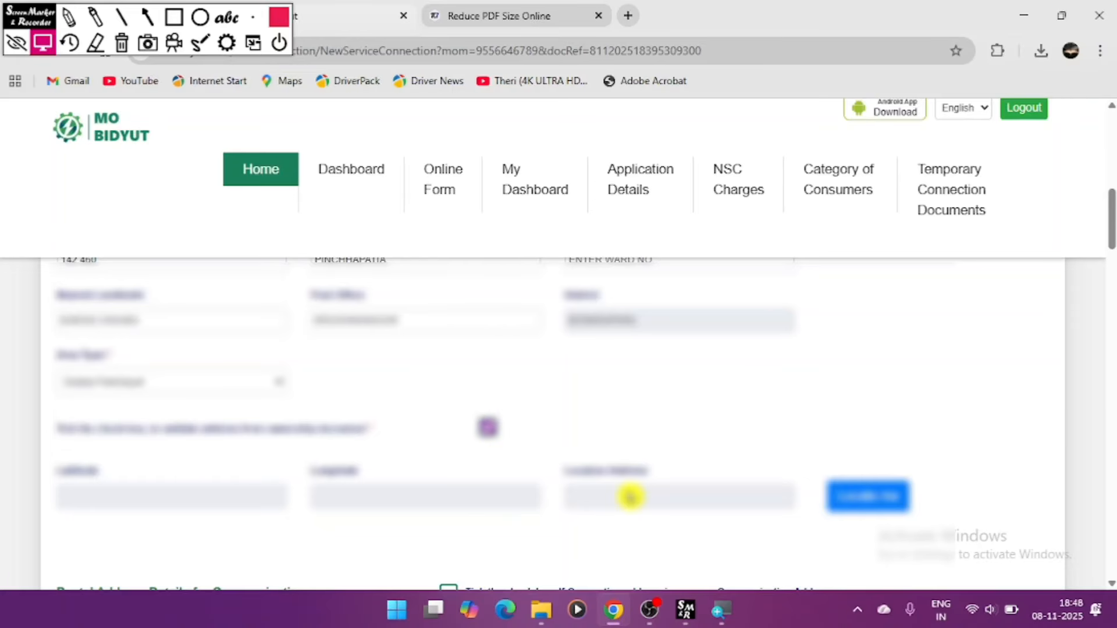
pyautogui.scroll(-2, 630, 496)
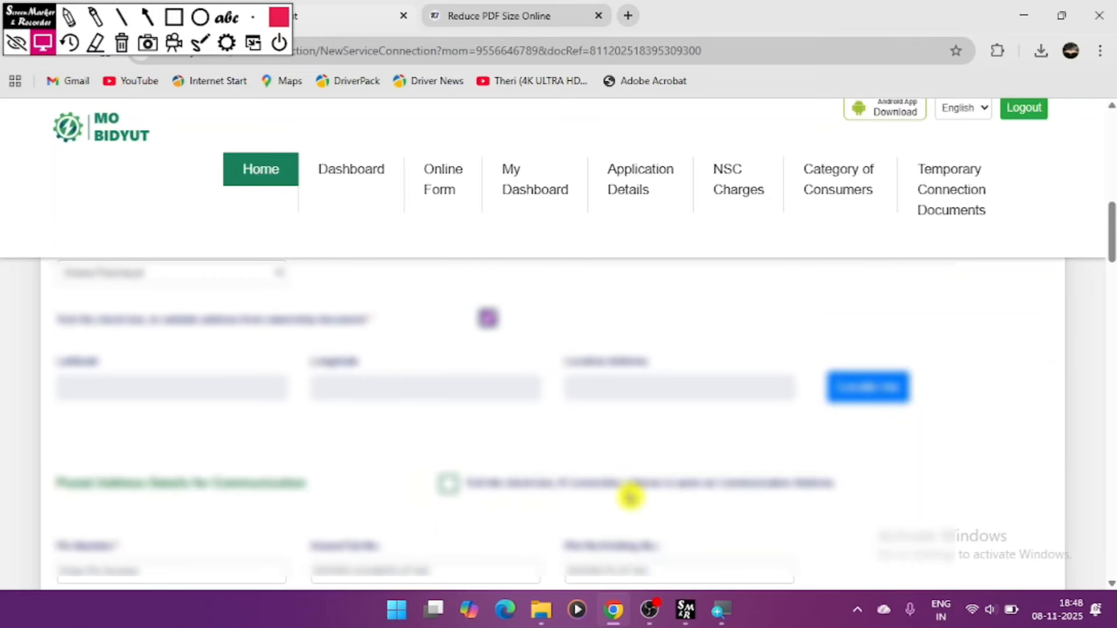
pyautogui.click(452, 492)
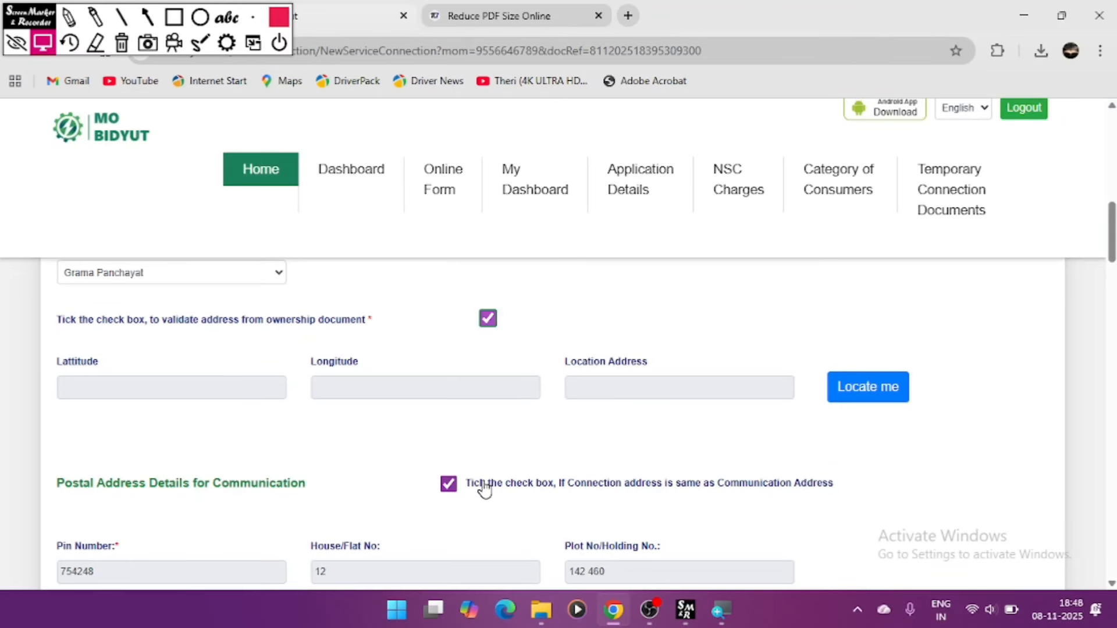
# - Enter the applicant's email address in the postal address details for communication
pyautogui.scroll(2, 455, 442)
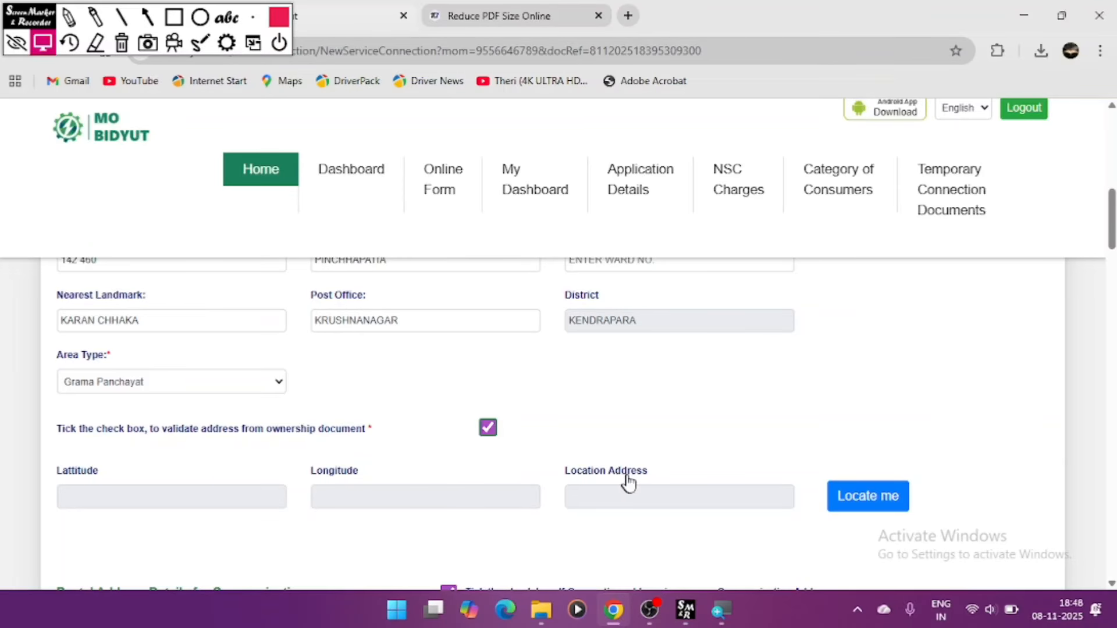
pyautogui.scroll(-5, 628, 482)
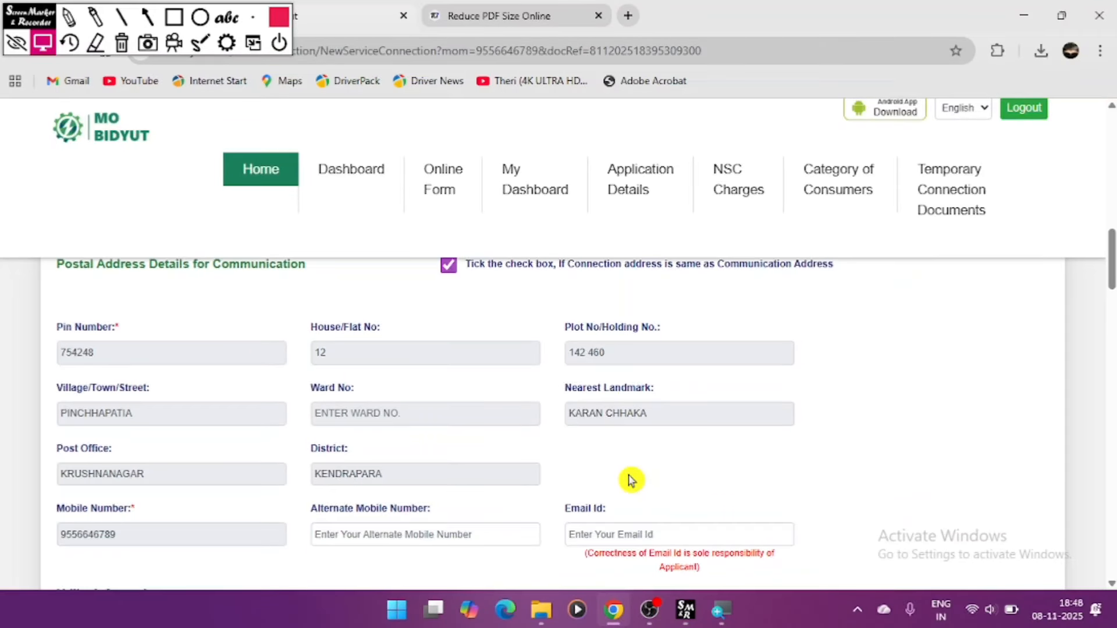
pyautogui.scroll(-2, 631, 480)
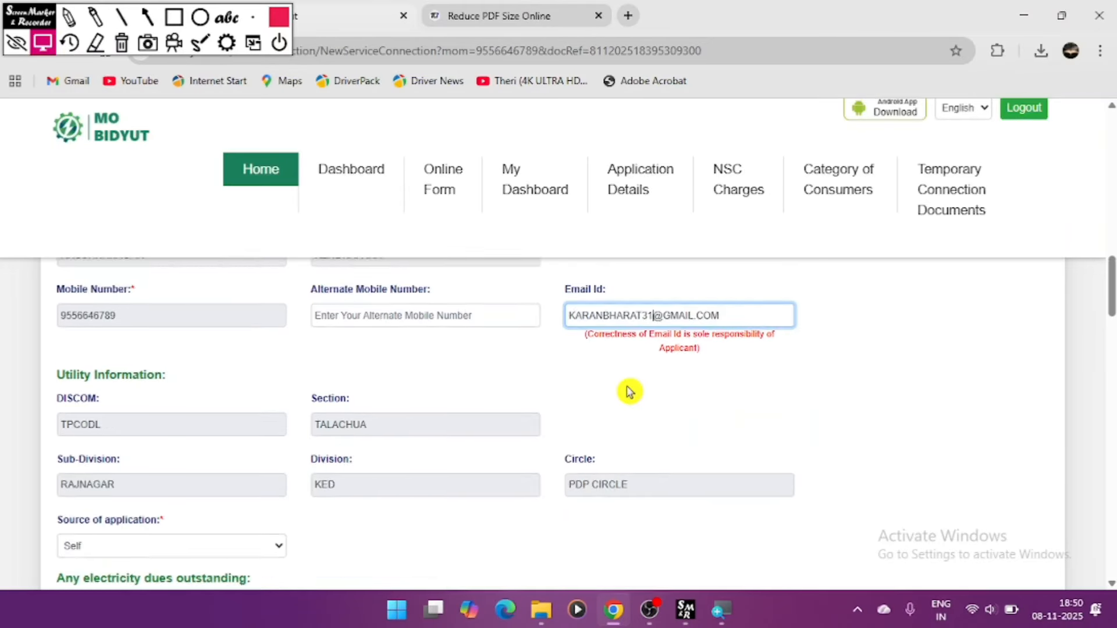
# - Examine the utility information, the outstanding electricity dues answers, the contract demand fields and the list of electrical installation items
pyautogui.scroll(-3, 628, 392)
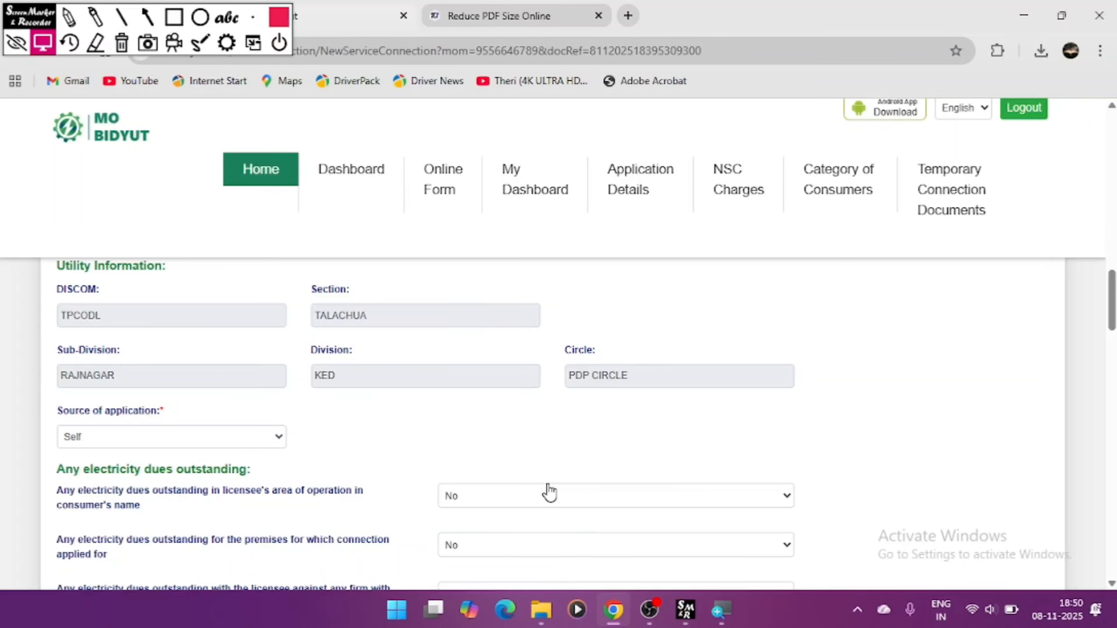
pyautogui.scroll(-2, 548, 492)
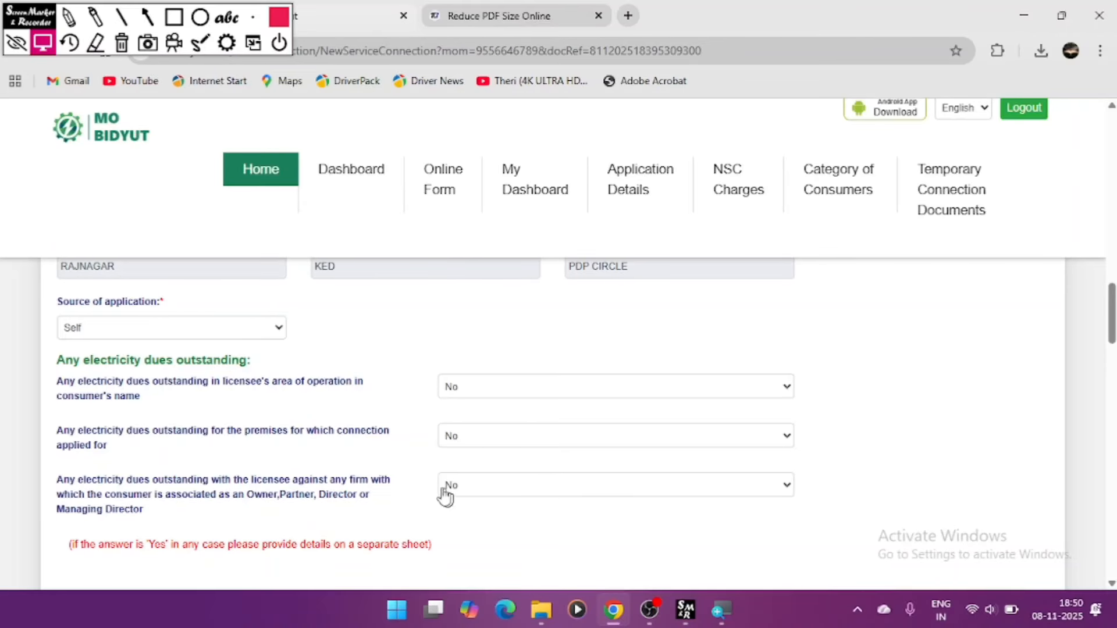
pyautogui.scroll(-2, 363, 401)
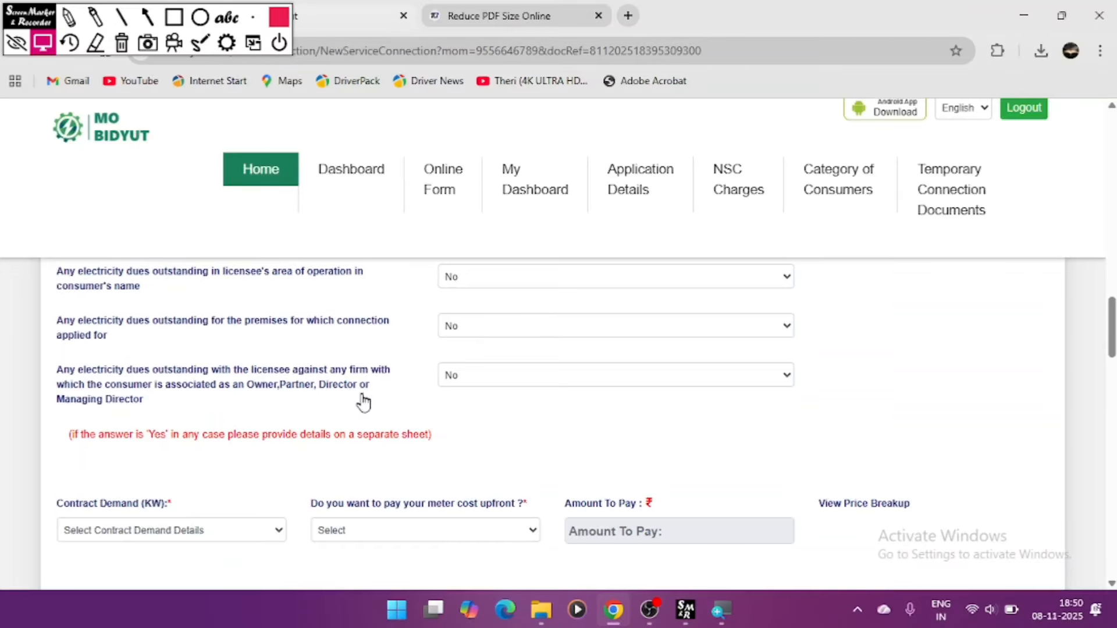
pyautogui.scroll(2, 369, 411)
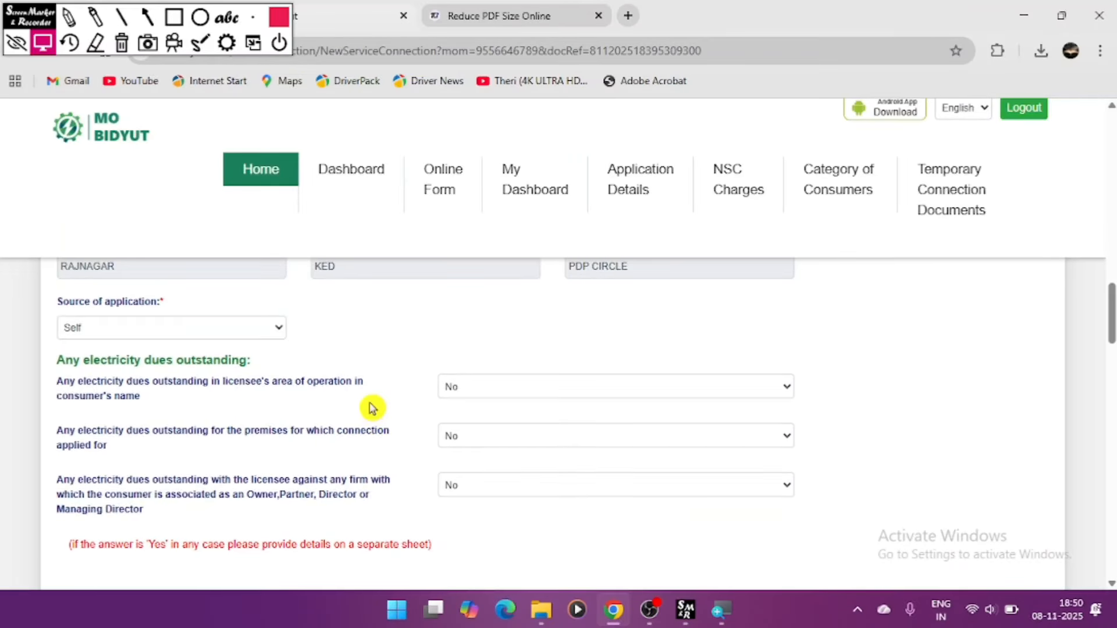
pyautogui.scroll(-4, 371, 411)
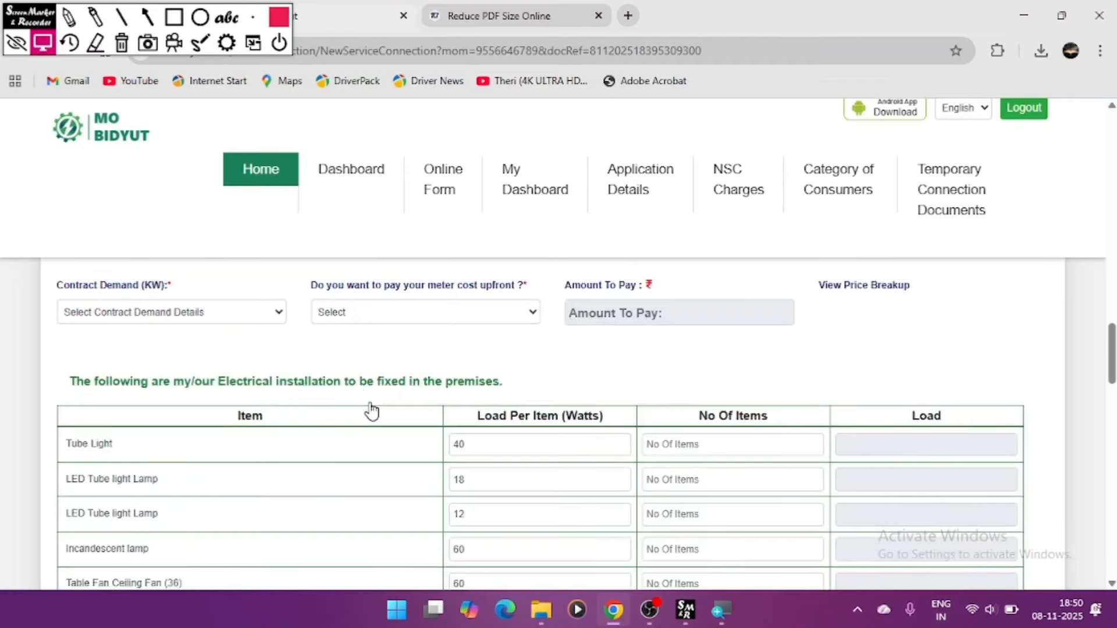
pyautogui.scroll(-2, 541, 425)
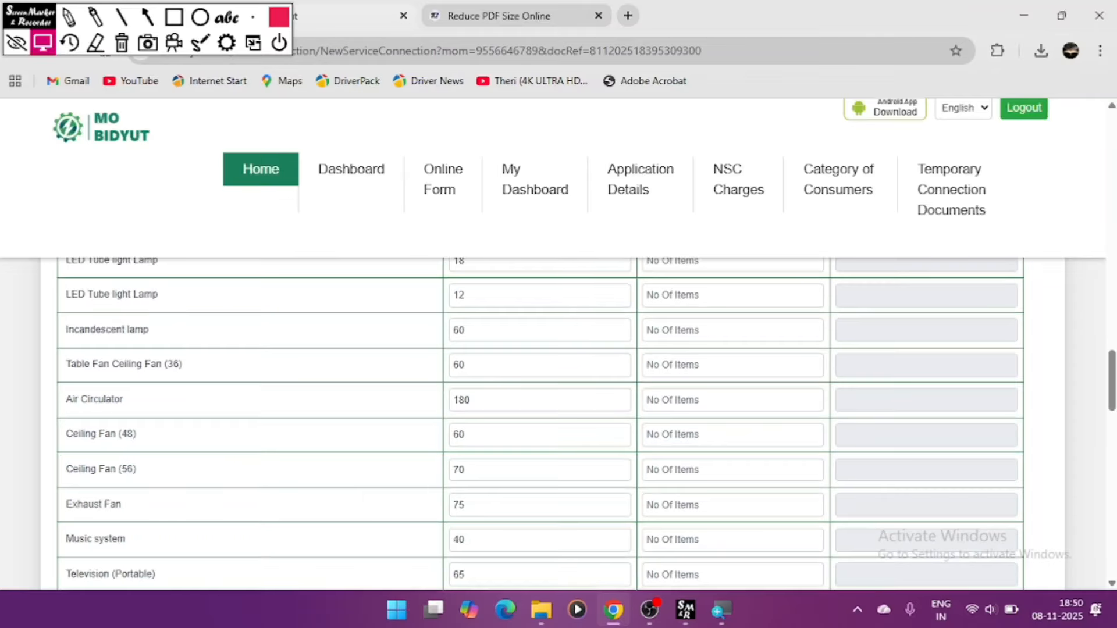
pyautogui.scroll(-6, 375, 404)
pyautogui.scroll(8, 374, 404)
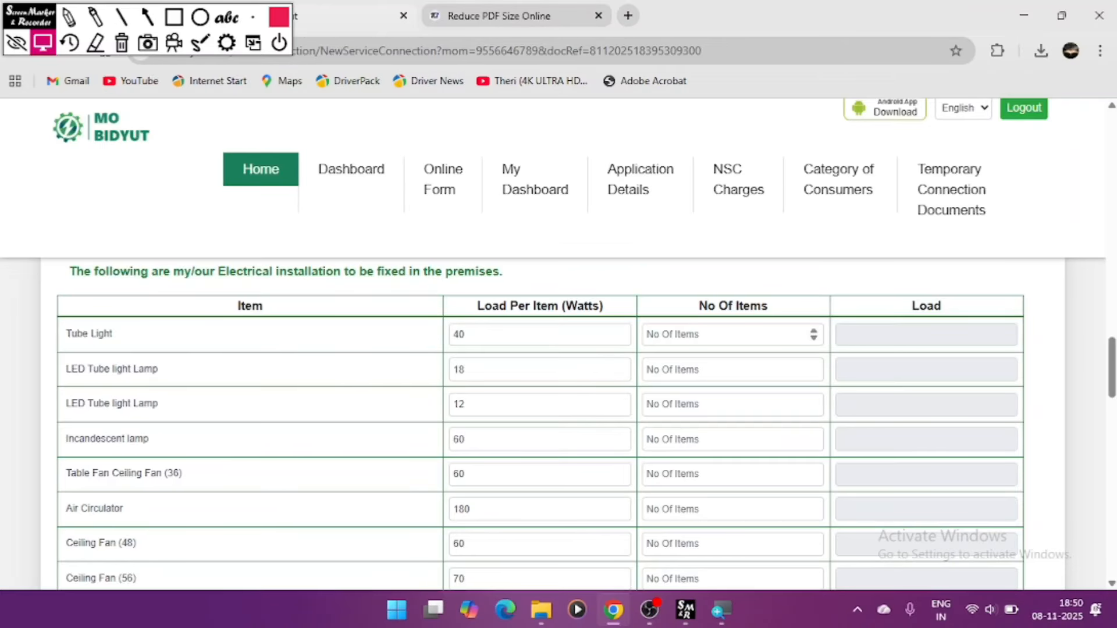
# - Set the Contract Demand to 1 KW for the new connection
pyautogui.click(732, 334)
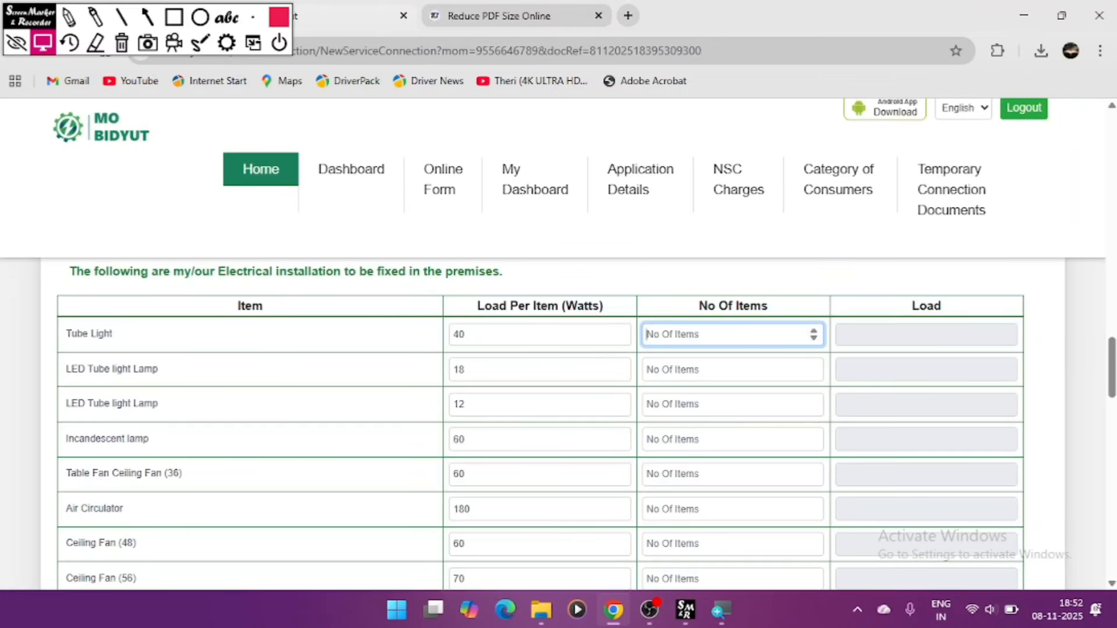
pyautogui.scroll(2, 732, 334)
pyautogui.scroll(2, 241, 329)
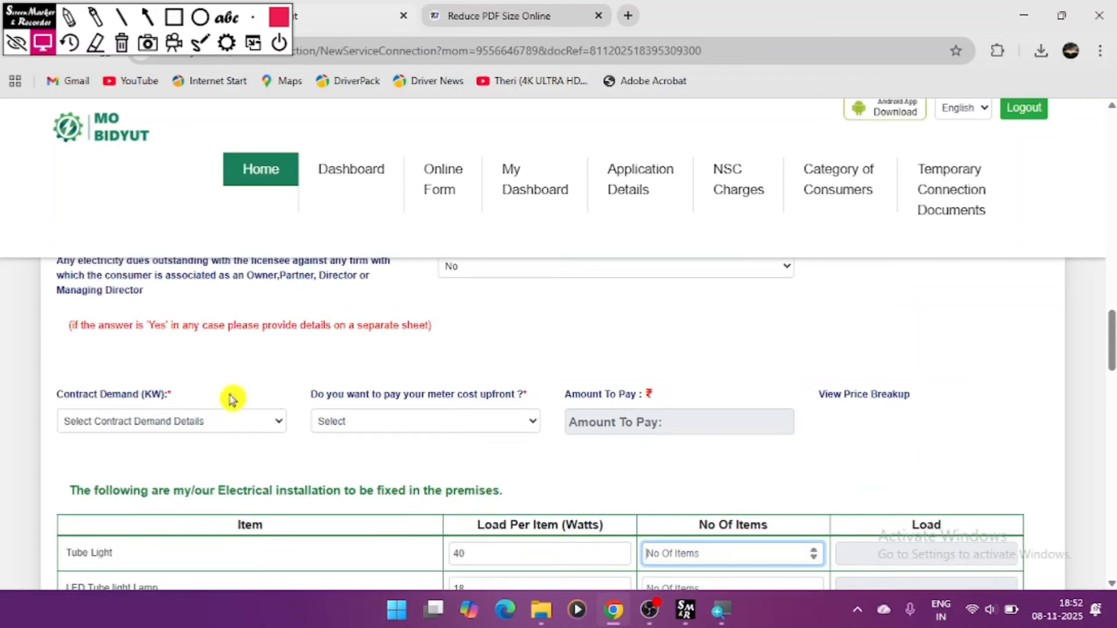
pyautogui.click(215, 424)
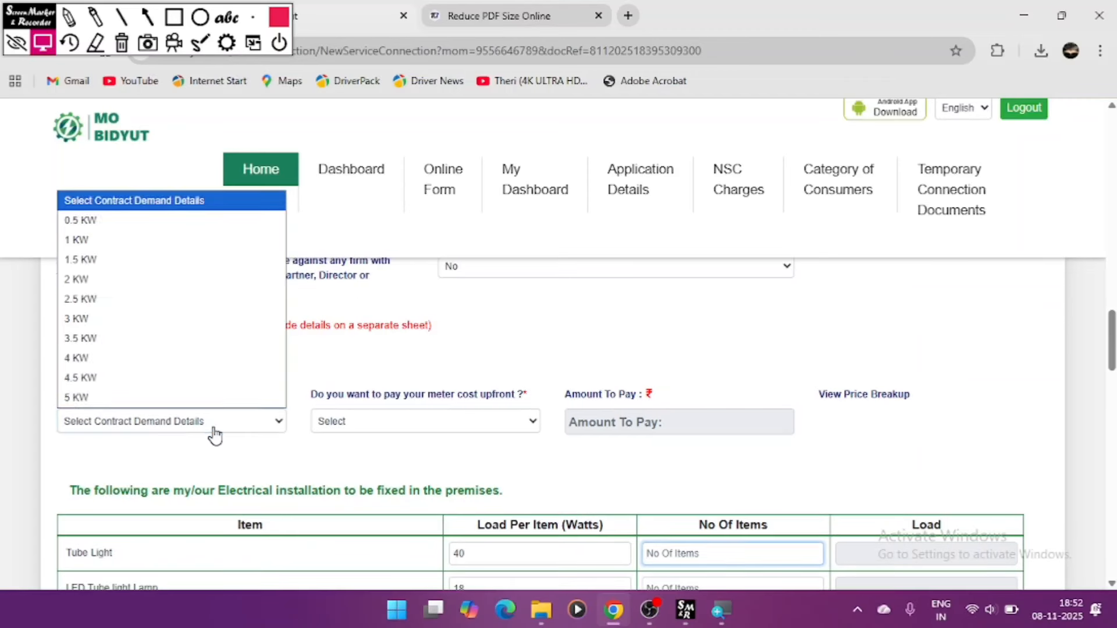
pyautogui.click(160, 241)
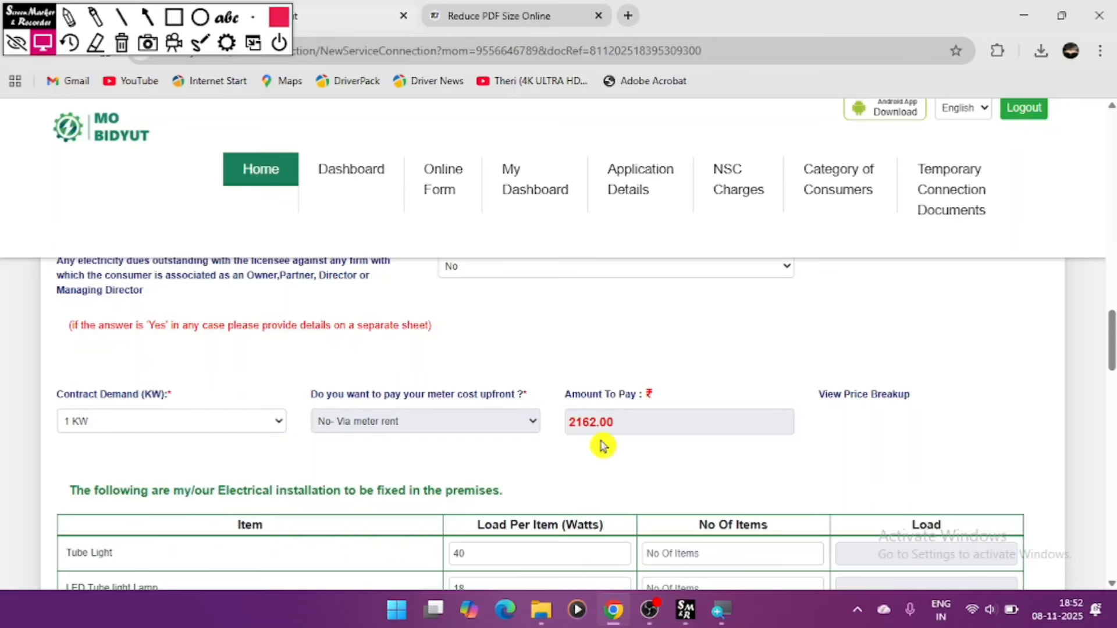
# - Accept the Terms & Condition at the end of the registration form
pyautogui.scroll(2, 639, 451)
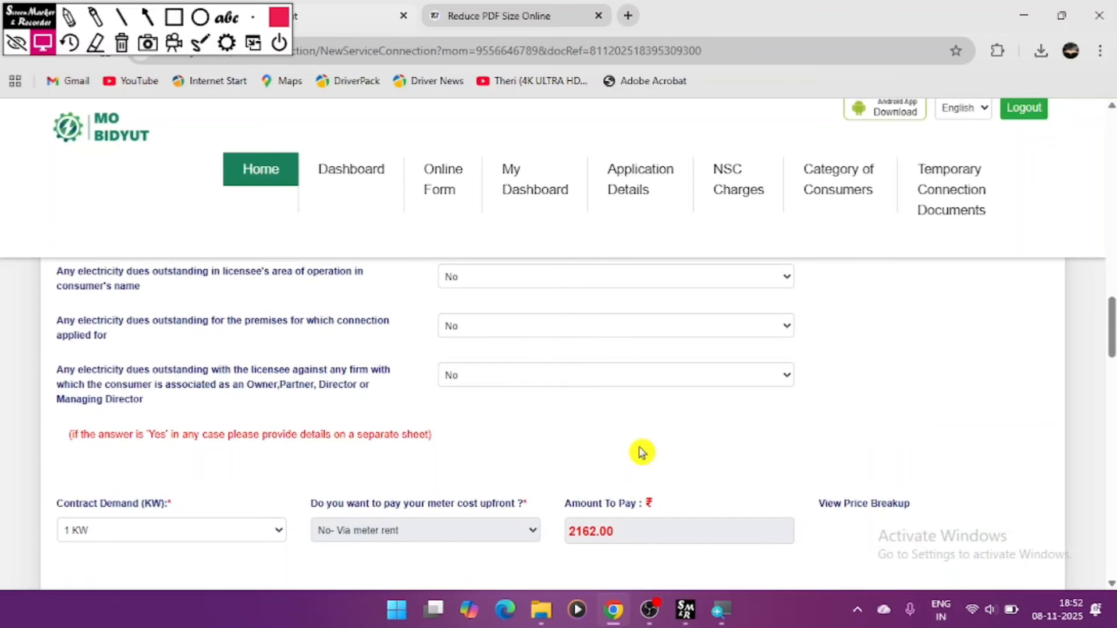
pyautogui.scroll(-20, 641, 451)
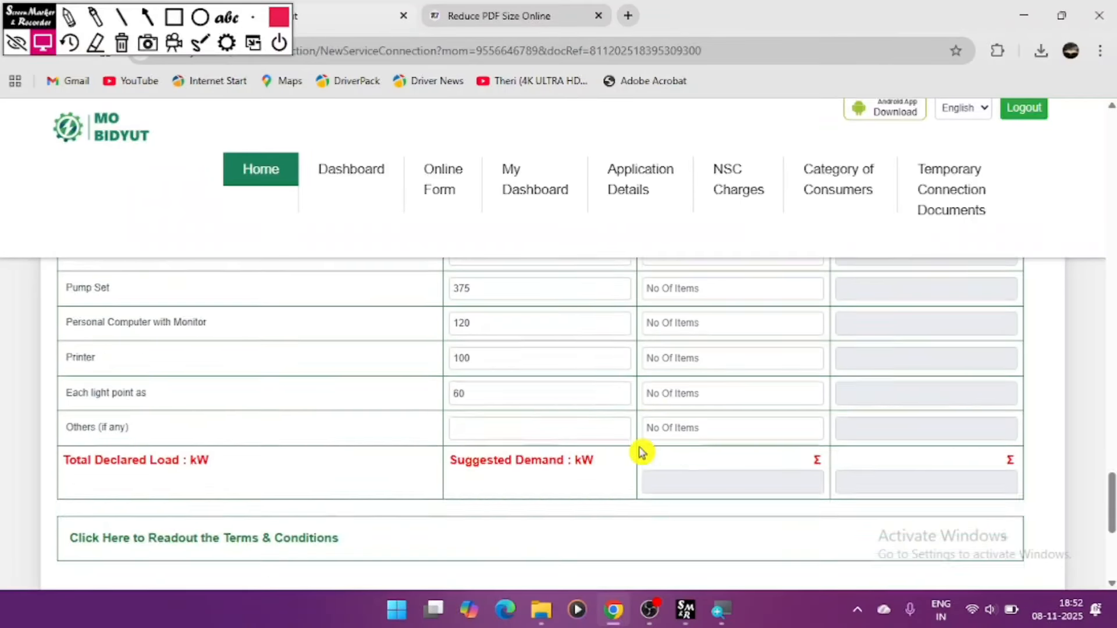
pyautogui.scroll(-6, 642, 452)
pyautogui.scroll(2, 232, 434)
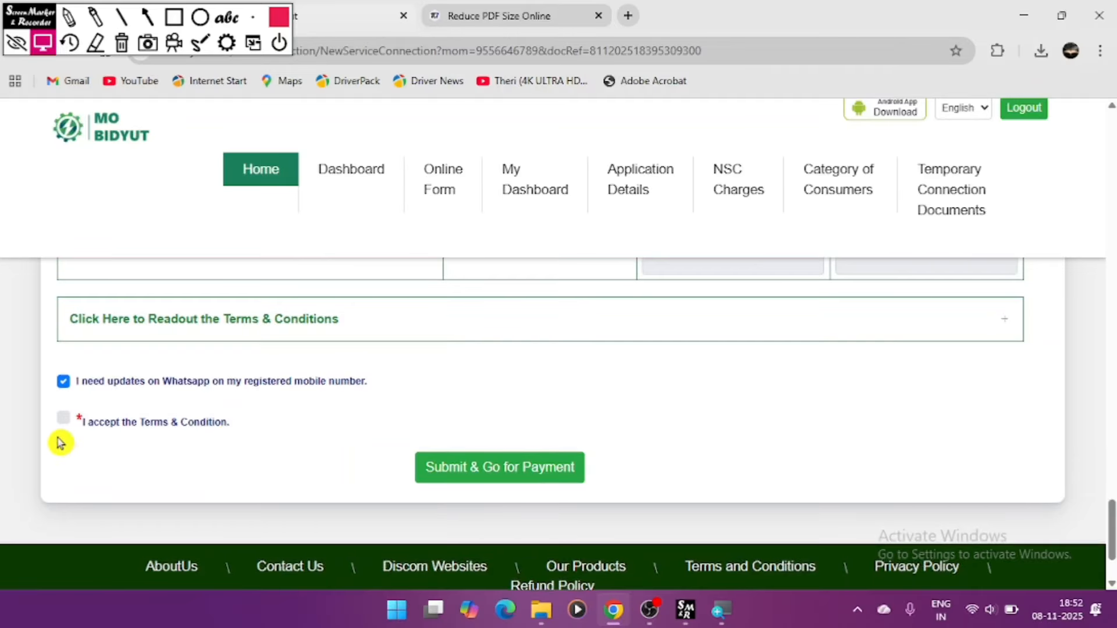
pyautogui.click(63, 419)
# - Outline the contract demand, meter cost and Amount To Pay fields with marker rectangles, and clear the markings
pyautogui.scroll(10, 232, 445)
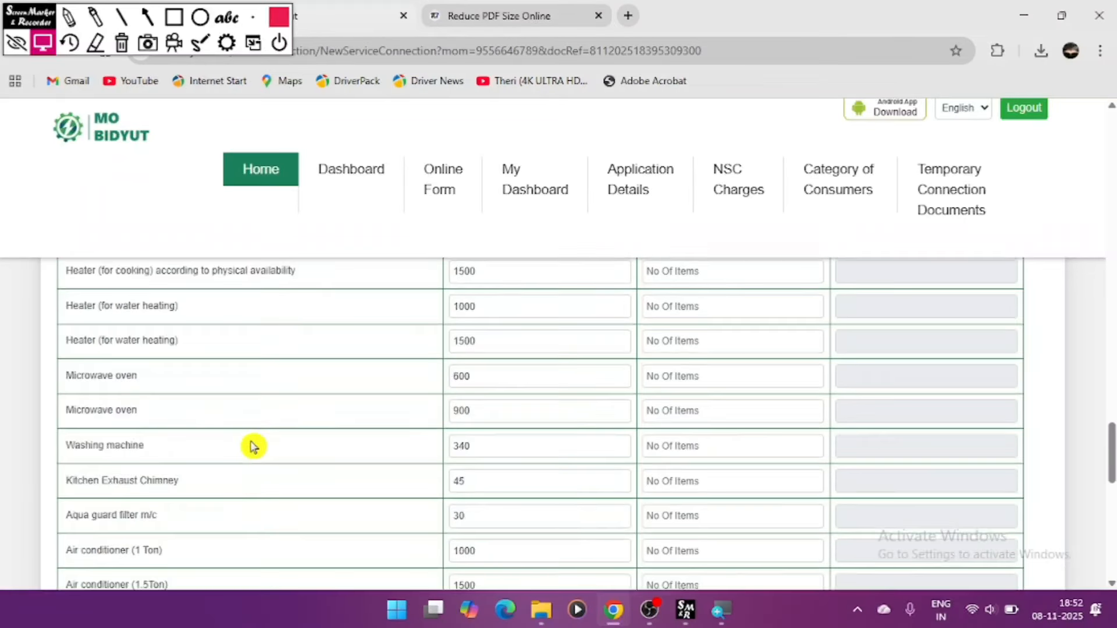
pyautogui.scroll(15, 253, 446)
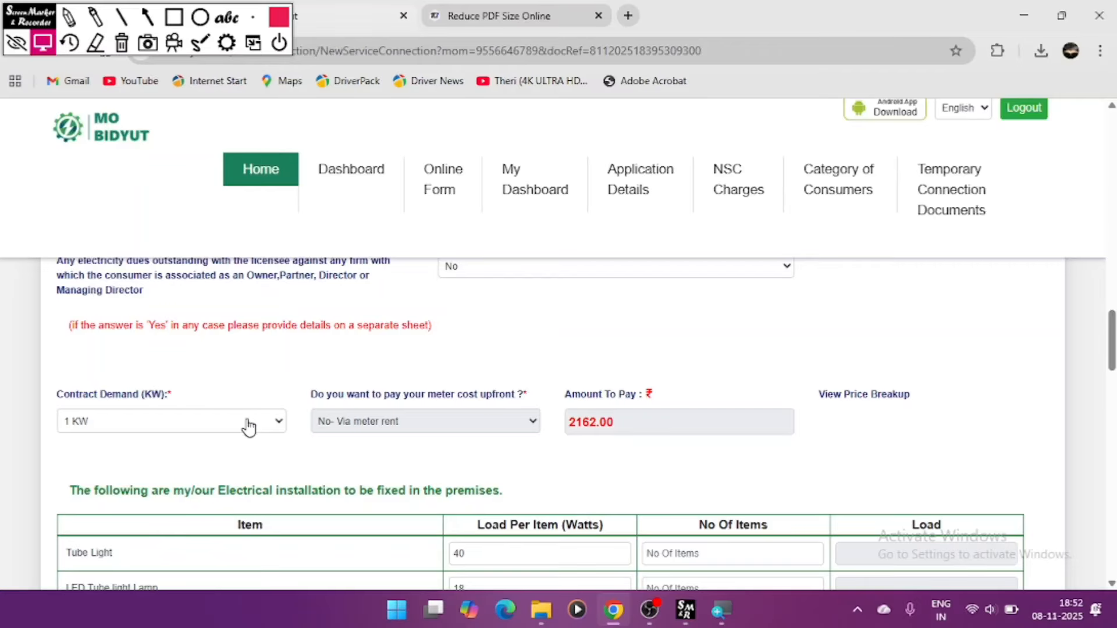
pyautogui.scroll(2, 364, 430)
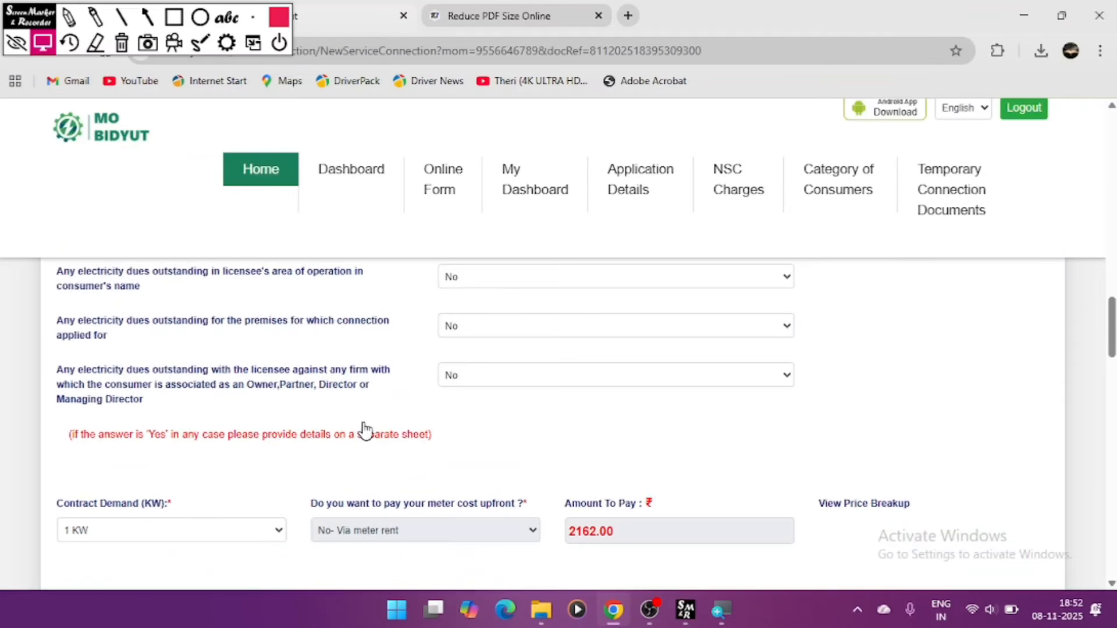
pyautogui.scroll(-2, 367, 428)
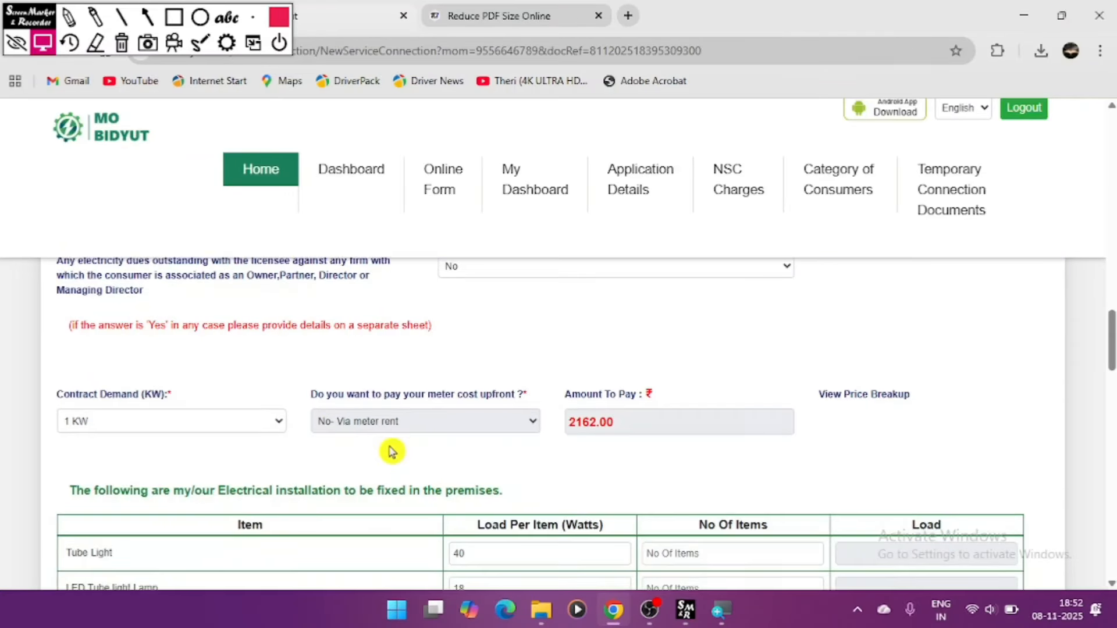
pyautogui.click(173, 17)
pyautogui.moveTo(545, 393)
pyautogui.mouseDown()
pyautogui.moveTo(563, 420)
pyautogui.moveTo(818, 455)
pyautogui.mouseUp()
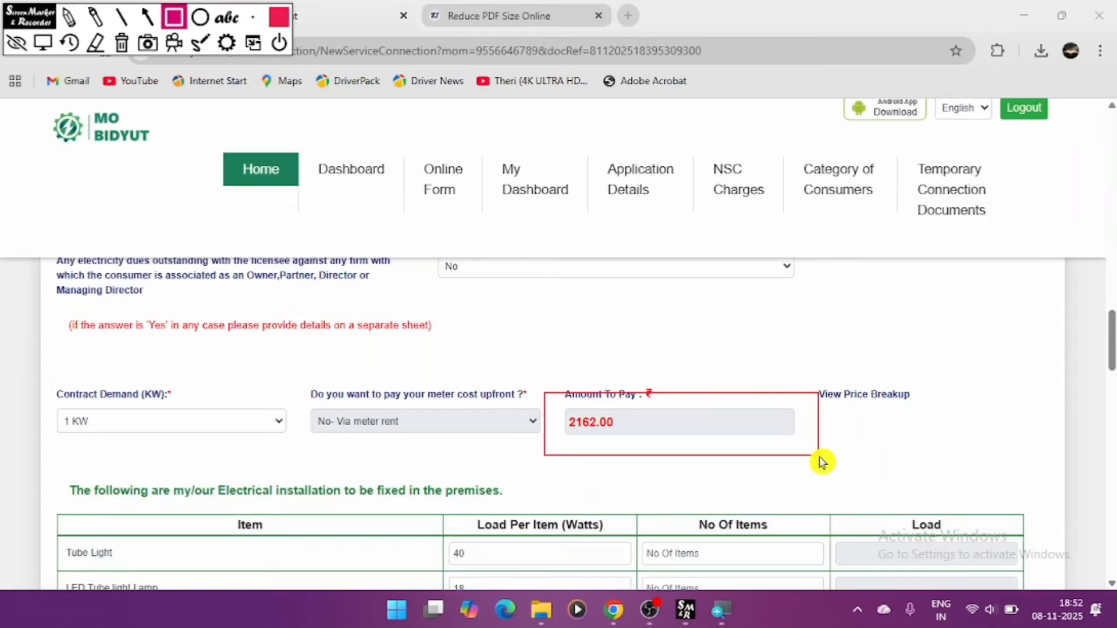
pyautogui.moveTo(278, 405); pyautogui.dragTo(550, 466)
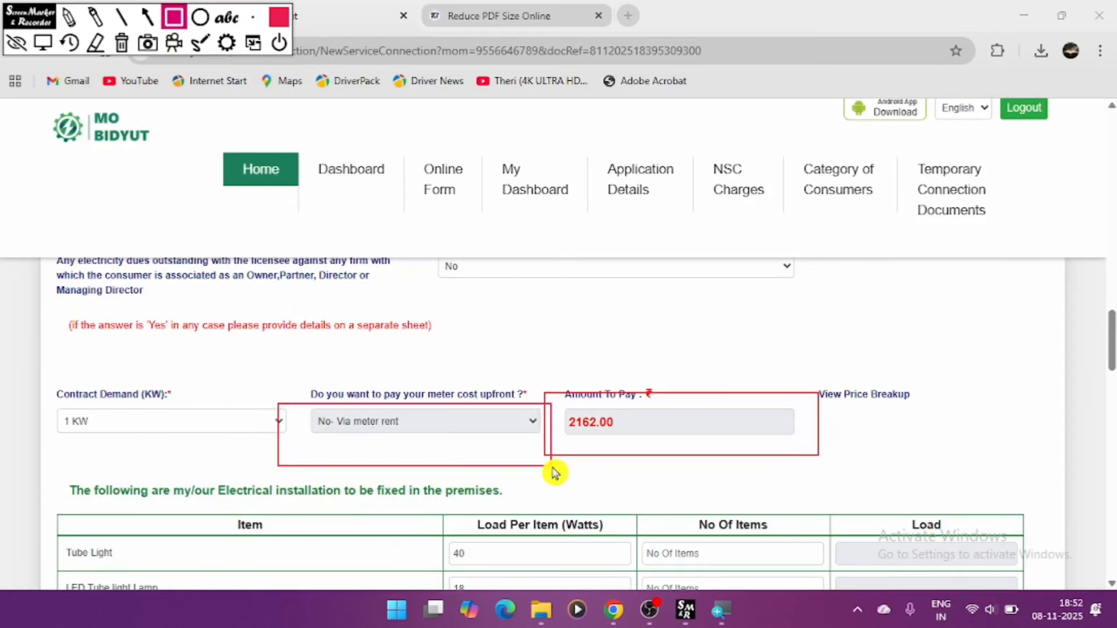
pyautogui.moveTo(67, 405); pyautogui.dragTo(266, 462)
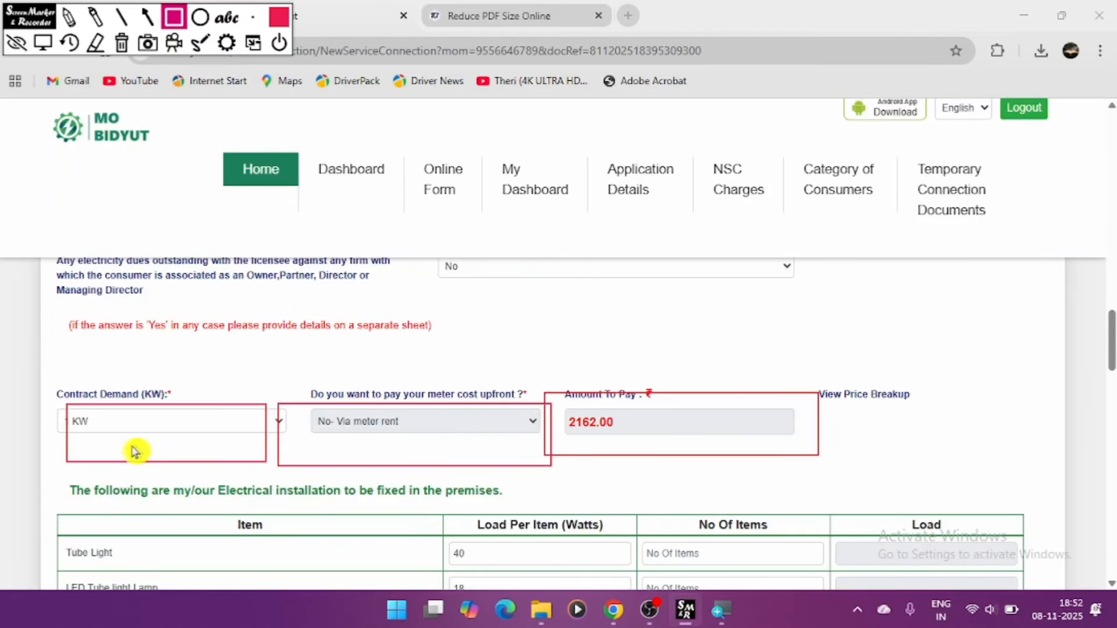
pyautogui.moveTo(41, 373)
pyautogui.mouseDown()
pyautogui.moveTo(87, 462)
pyautogui.moveTo(258, 468)
pyautogui.mouseUp()
pyautogui.click(120, 51)
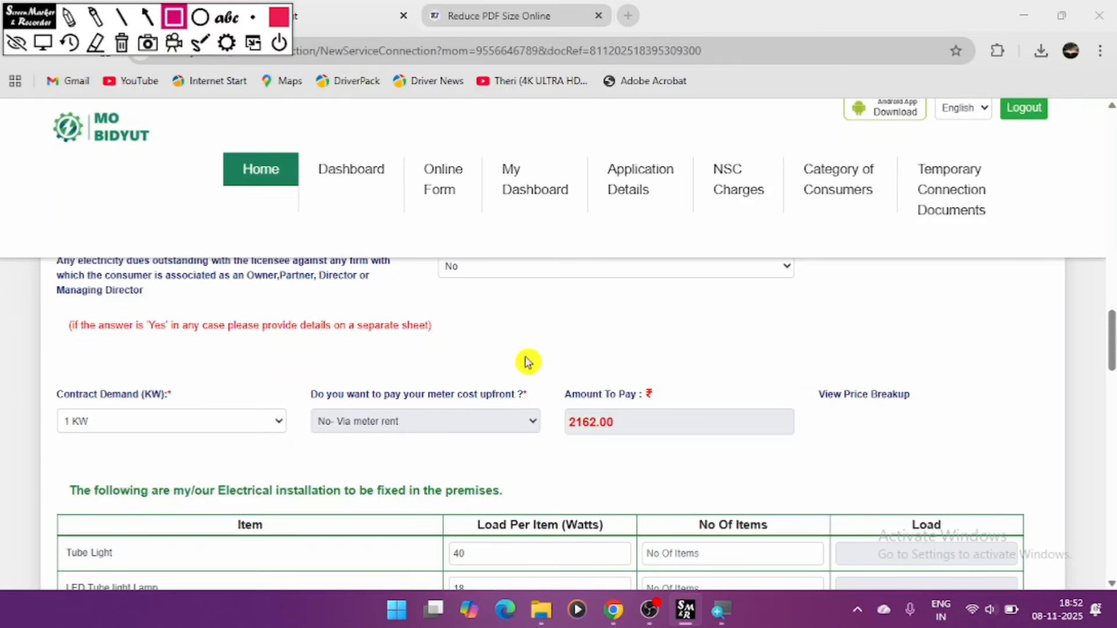
pyautogui.click(43, 42)
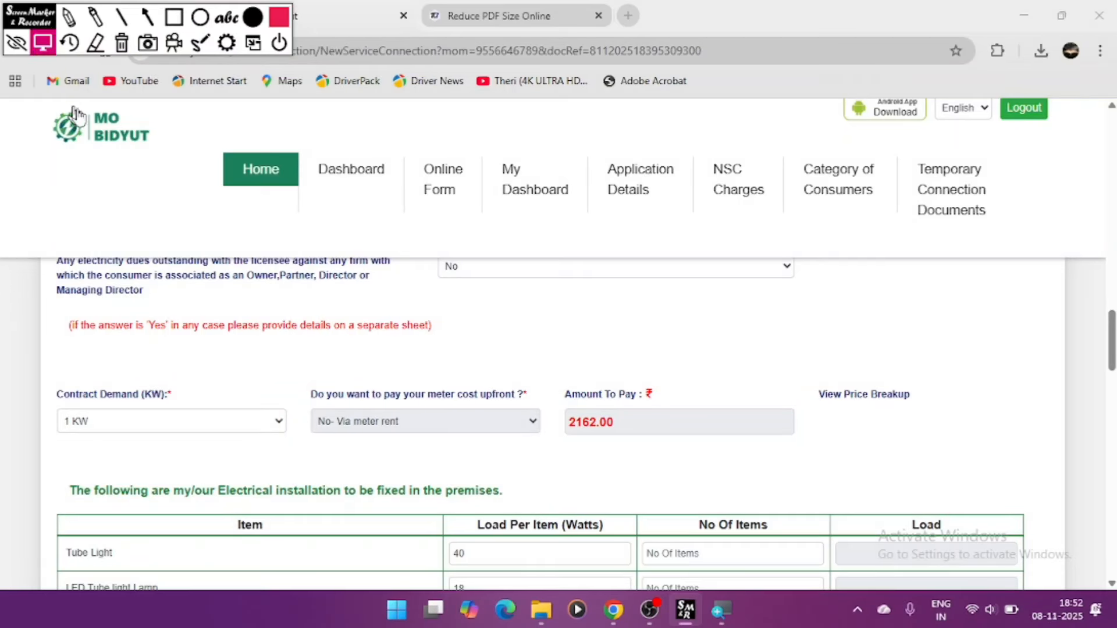
# - Examine the itemised fees, total amount and payment options on the Make Payment page
pyautogui.scroll(1, 418, 307)
pyautogui.scroll(2, 420, 307)
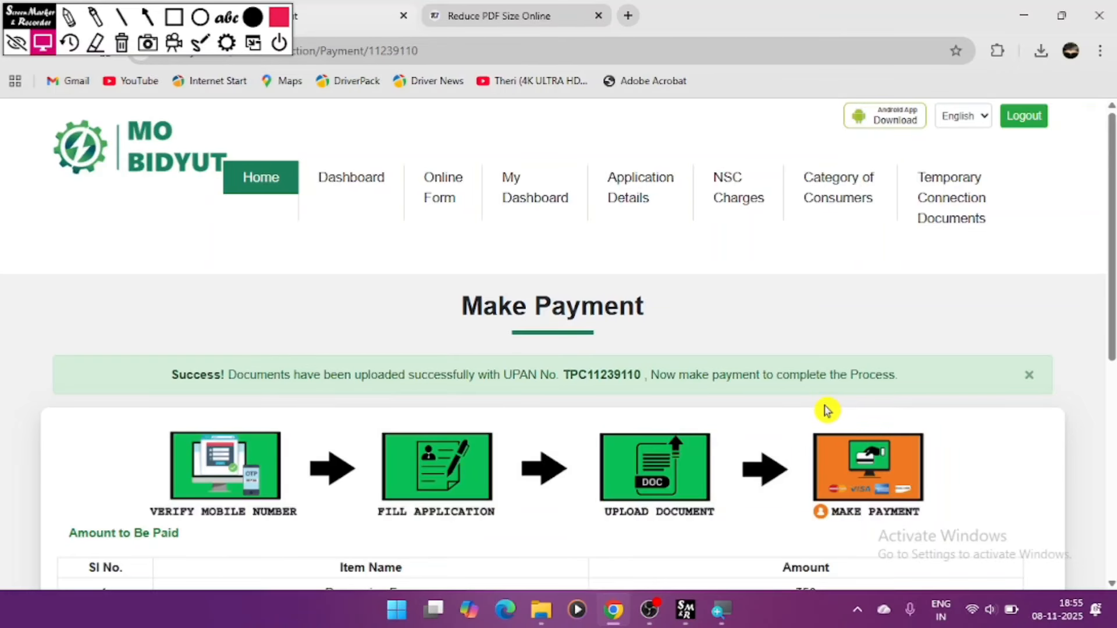
pyautogui.scroll(-5, 826, 410)
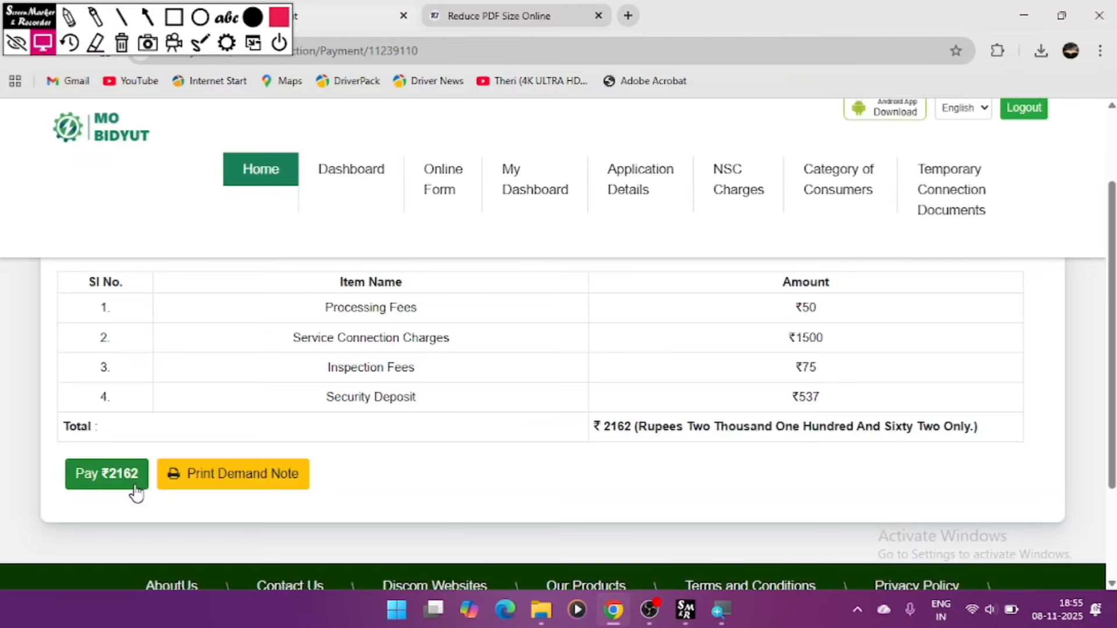
pyautogui.scroll(4, 459, 465)
pyautogui.scroll(-5, 454, 471)
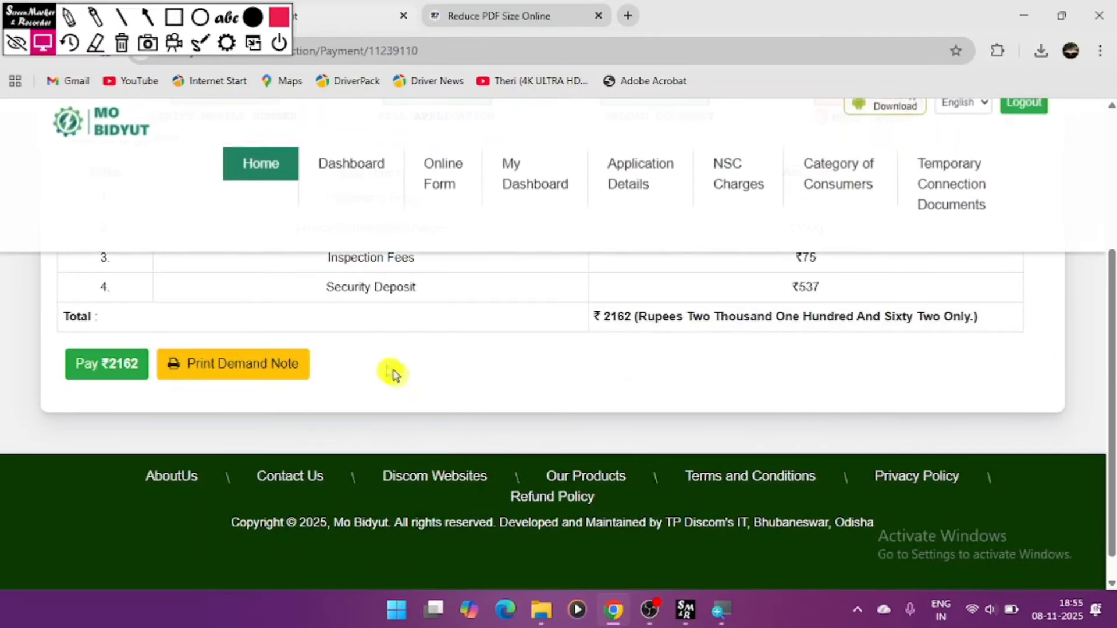
pyautogui.scroll(2, 392, 372)
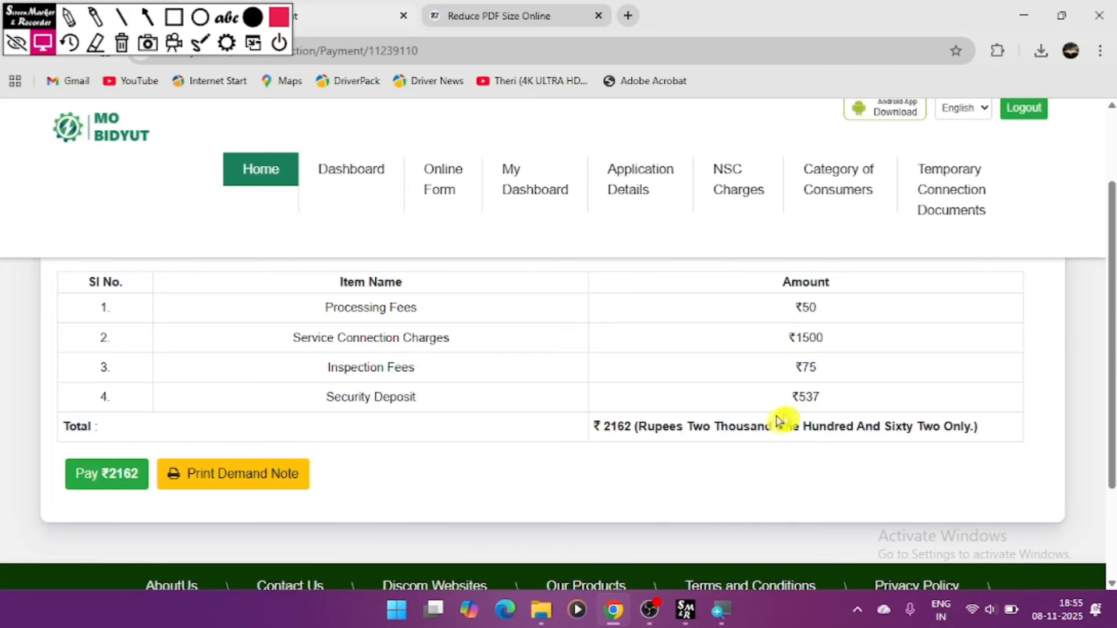
# - Pay the ₹2162 connection charges through the QR method with BHIM UPI, accepting the convenience fee summary to reach the QR code
pyautogui.click(82, 472)
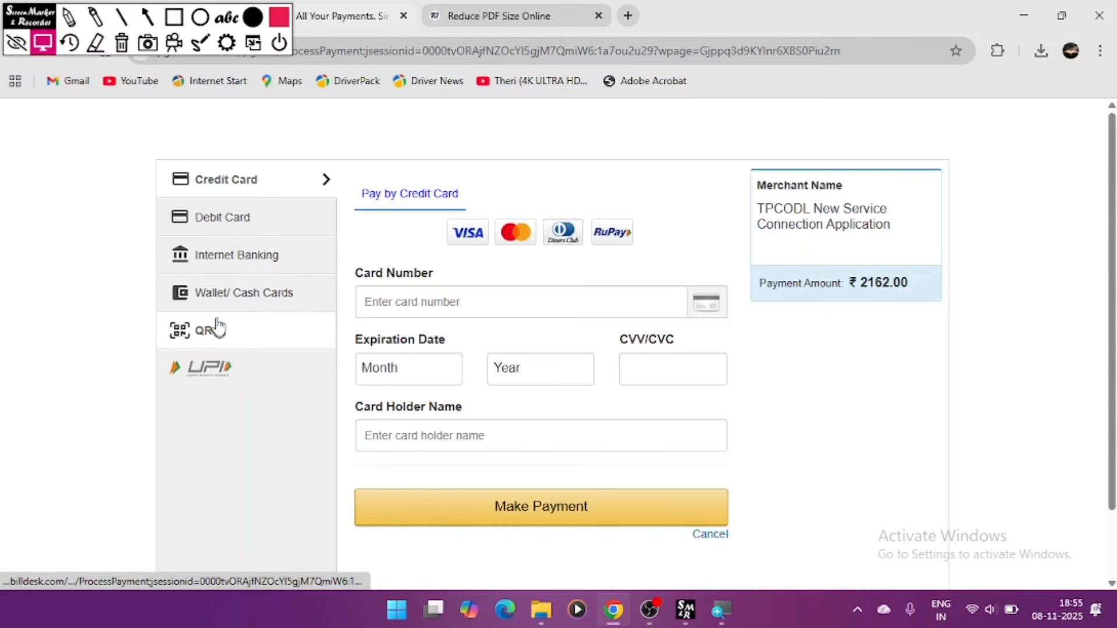
pyautogui.click(225, 345)
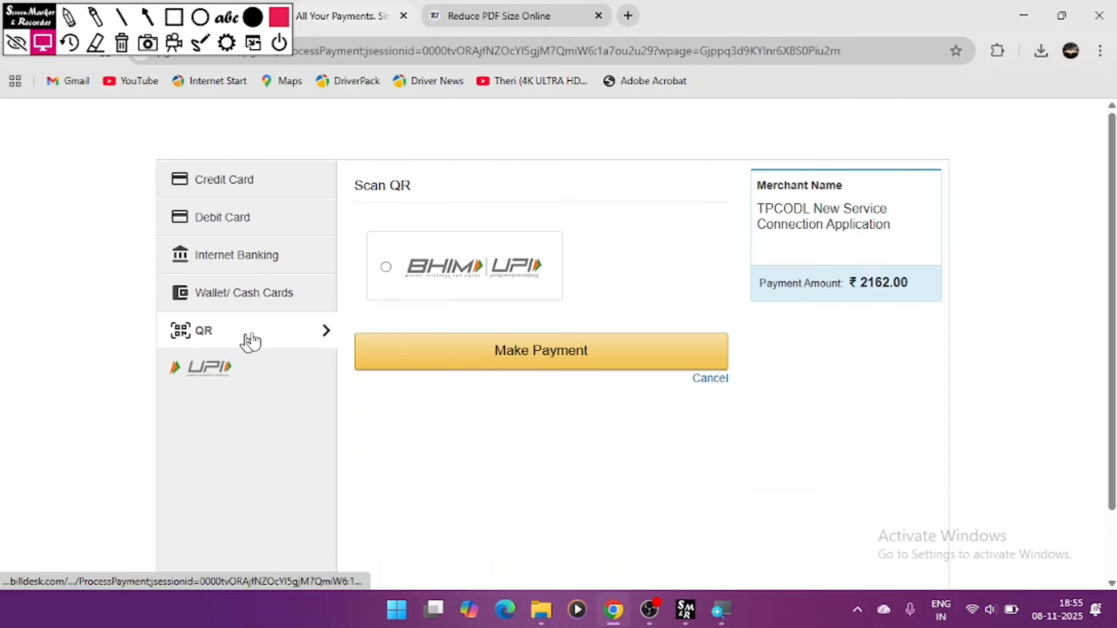
pyautogui.click(448, 289)
pyautogui.click(512, 360)
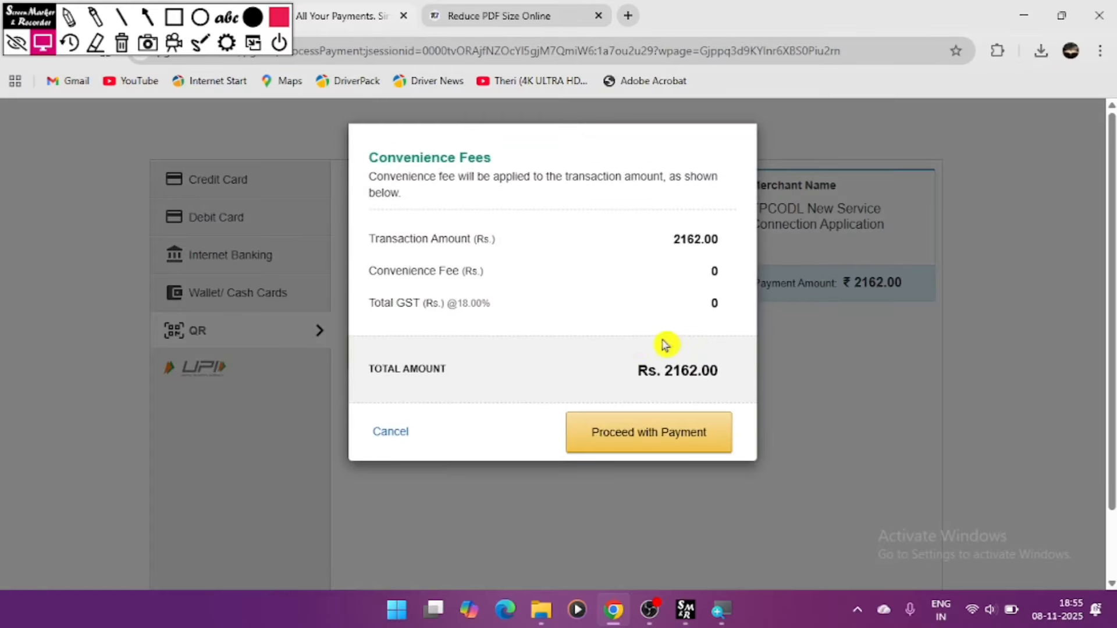
pyautogui.click(635, 438)
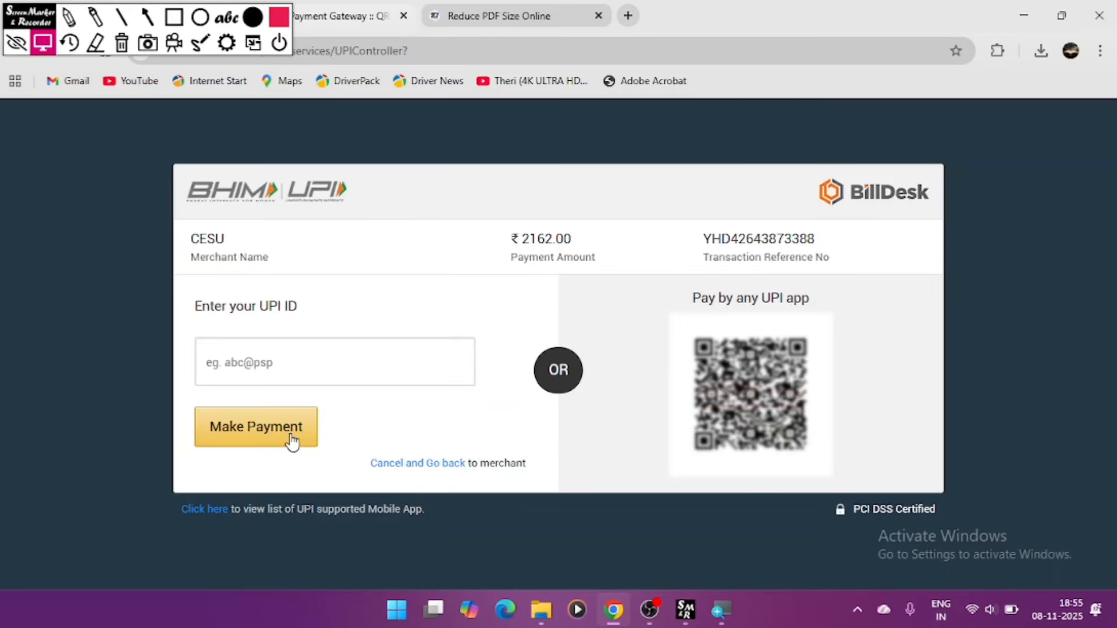
pyautogui.click(718, 400)
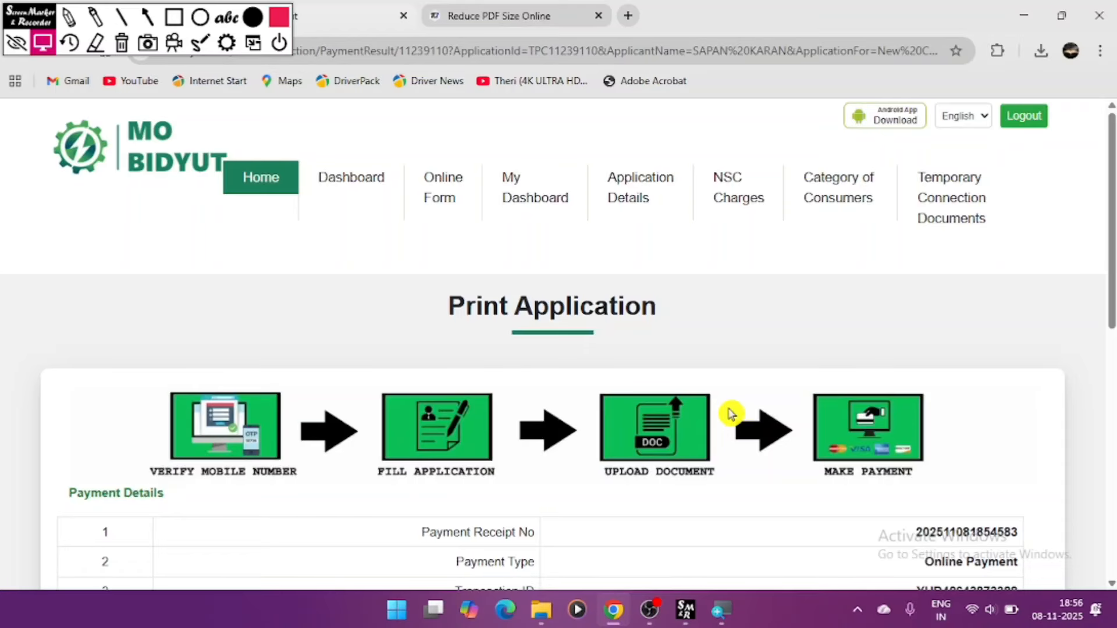
# - Examine the payment details, application details and print options on the Print Application page
pyautogui.scroll(-6, 720, 469)
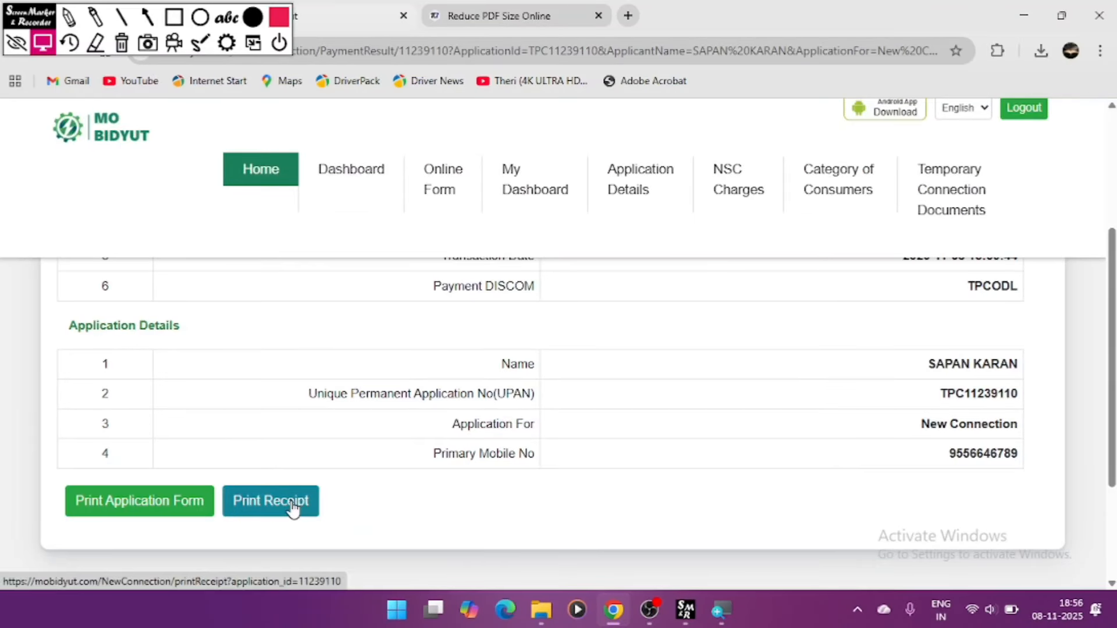
pyautogui.scroll(6, 308, 468)
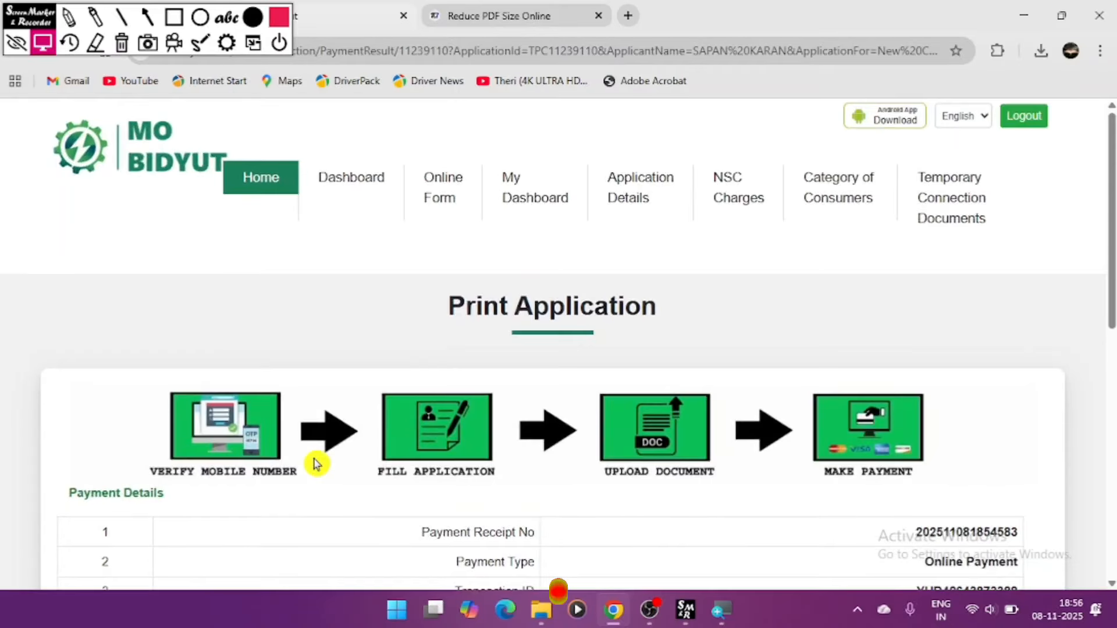
pyautogui.scroll(-5, 638, 419)
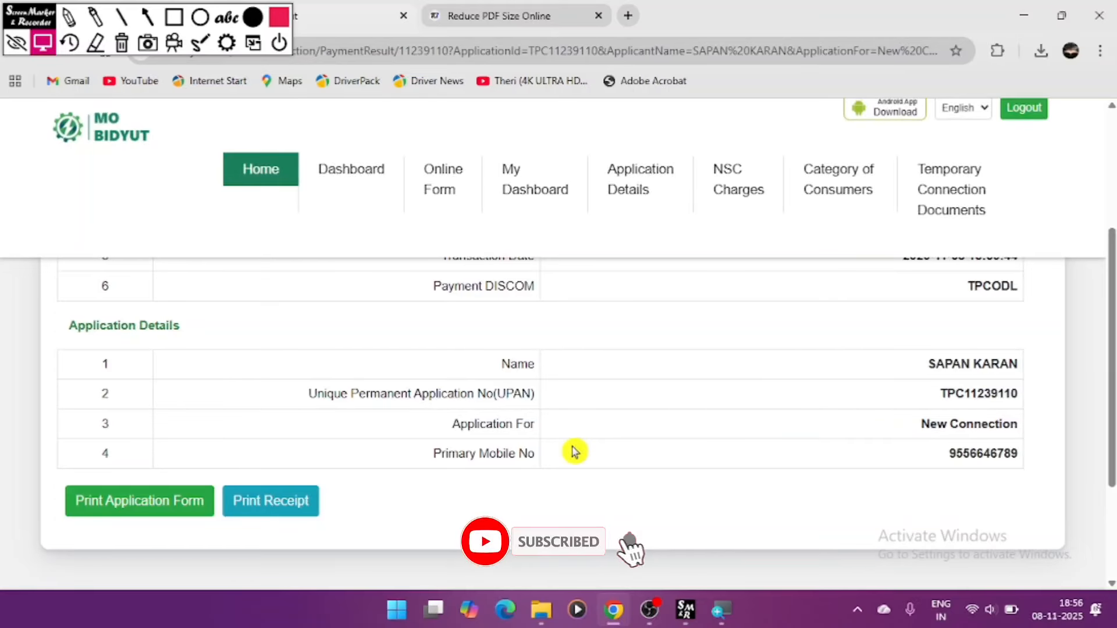